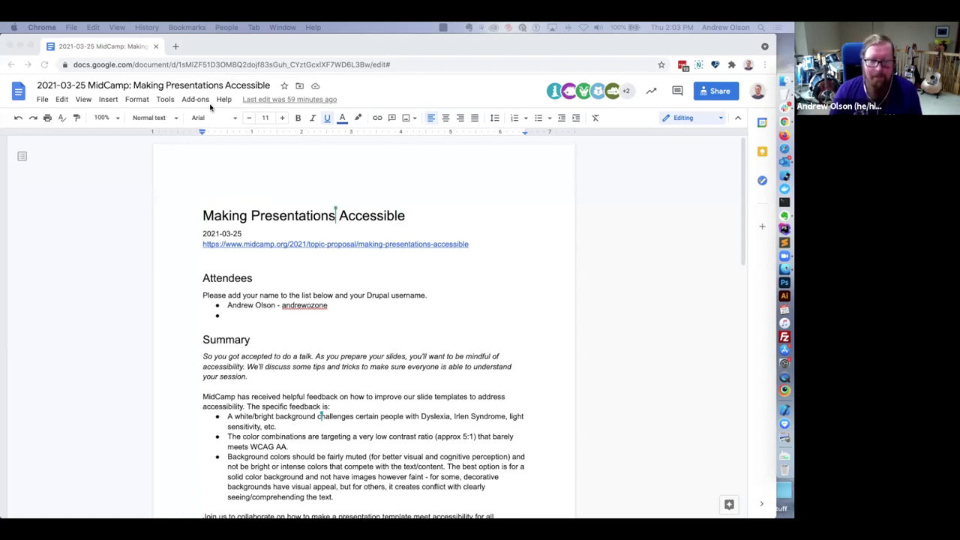
Step: Highlight the Attendees heading, then place the cursor in the empty bullet below the first attendee
{"action": "scroll", "coordinate": [170, 192], "scroll_direction": "down", "scroll_amount": 2}
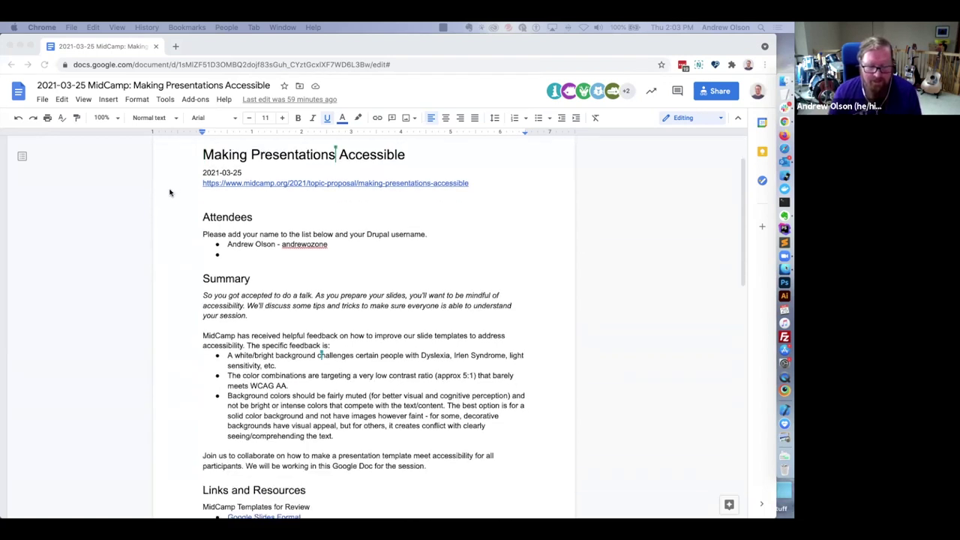
{"action": "scroll", "coordinate": [170, 192], "scroll_direction": "up", "scroll_amount": 1}
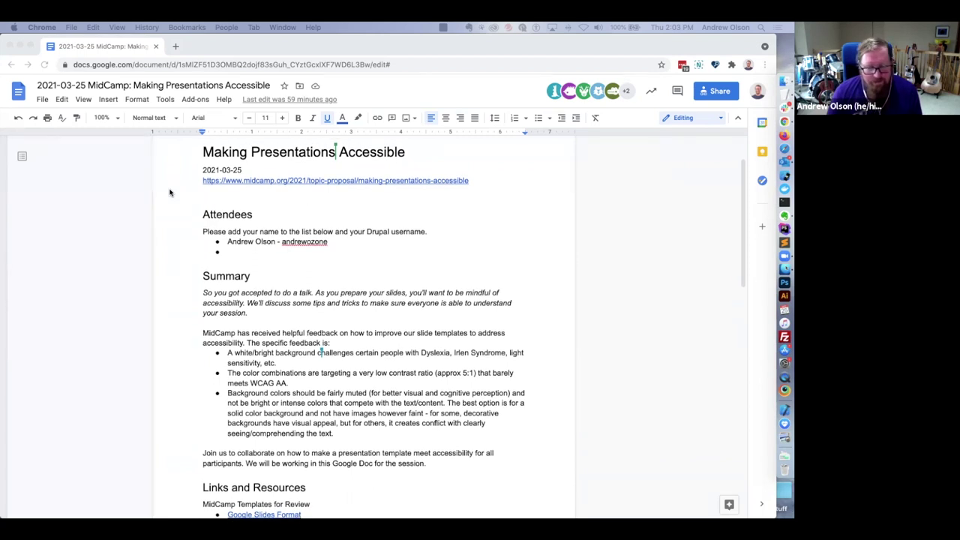
{"action": "left_click", "coordinate": [204, 217]}
{"action": "left_click_drag", "start_coordinate": [202, 214], "coordinate": [260, 216]}
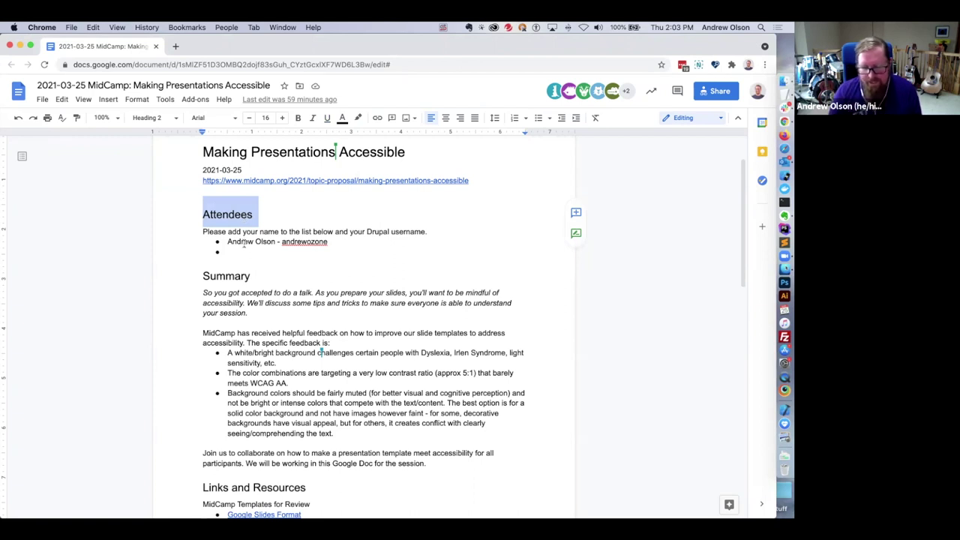
{"action": "left_click", "coordinate": [234, 251]}
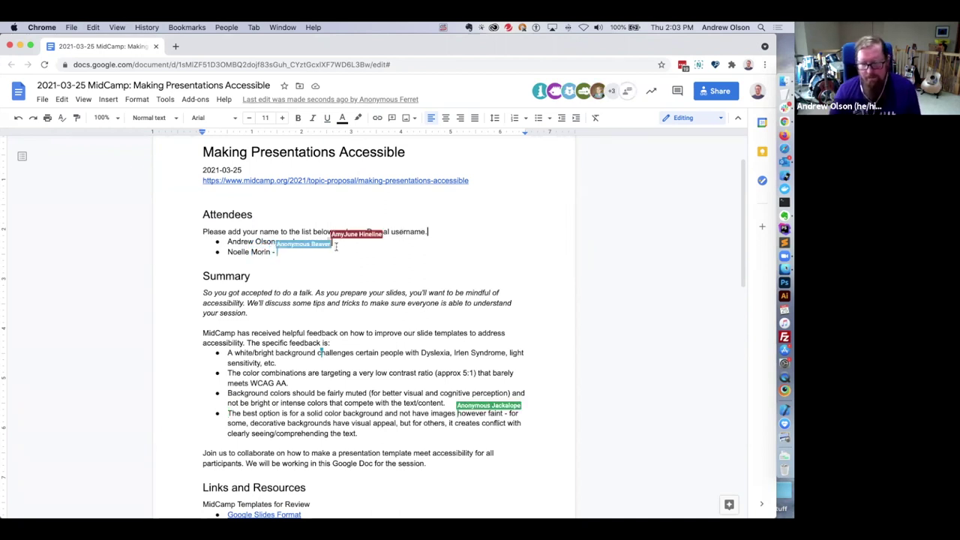
Step: Scroll past the Summary bullets to the Links and Resources list and the Discussion topics
{"action": "scroll", "coordinate": [165, 246], "scroll_direction": "down", "scroll_amount": 4}
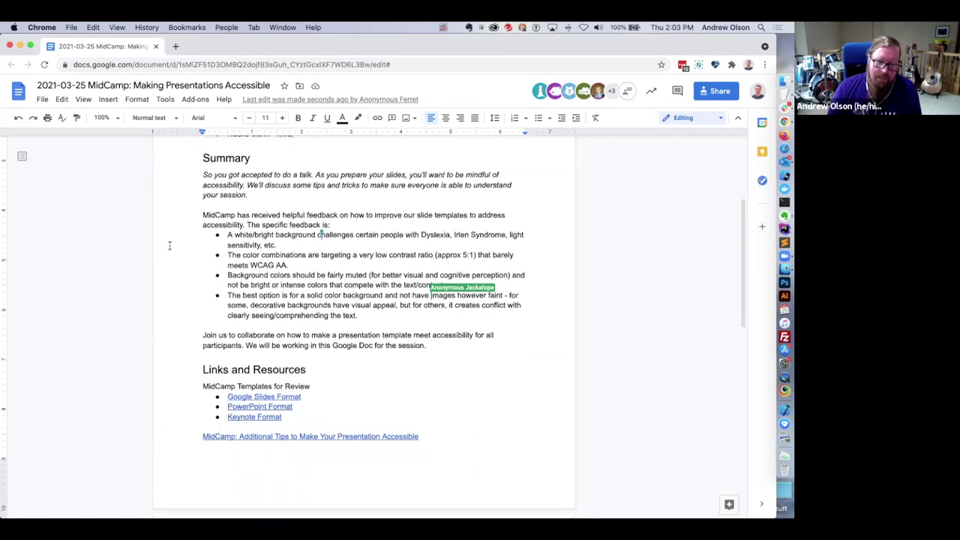
{"action": "scroll", "coordinate": [170, 245], "scroll_direction": "up", "scroll_amount": 2}
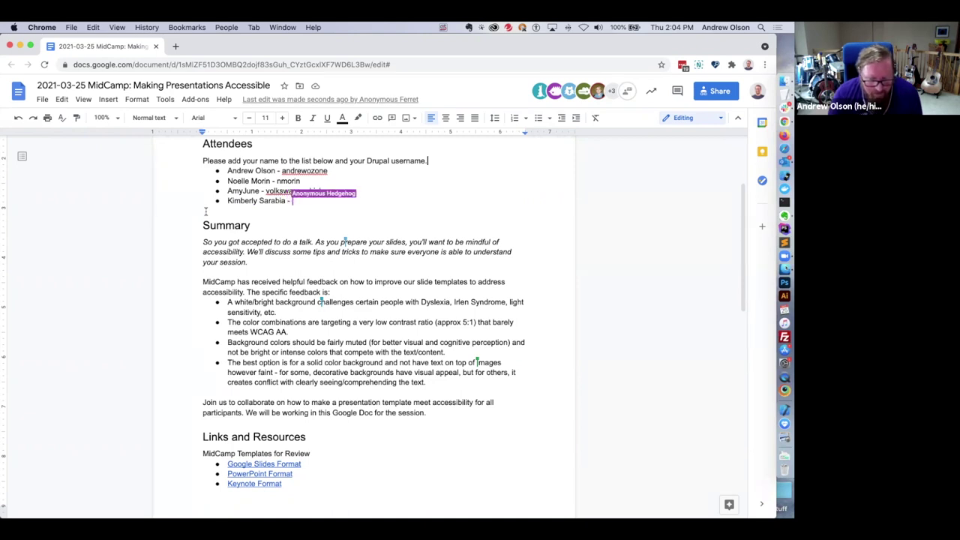
{"action": "scroll", "coordinate": [170, 219], "scroll_direction": "down", "scroll_amount": 3}
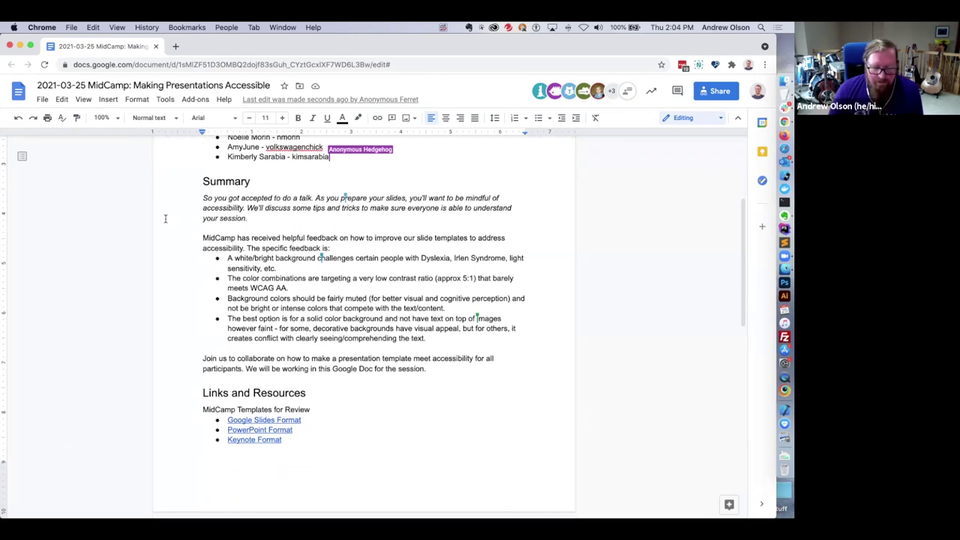
{"action": "scroll", "coordinate": [170, 218], "scroll_direction": "down", "scroll_amount": 1}
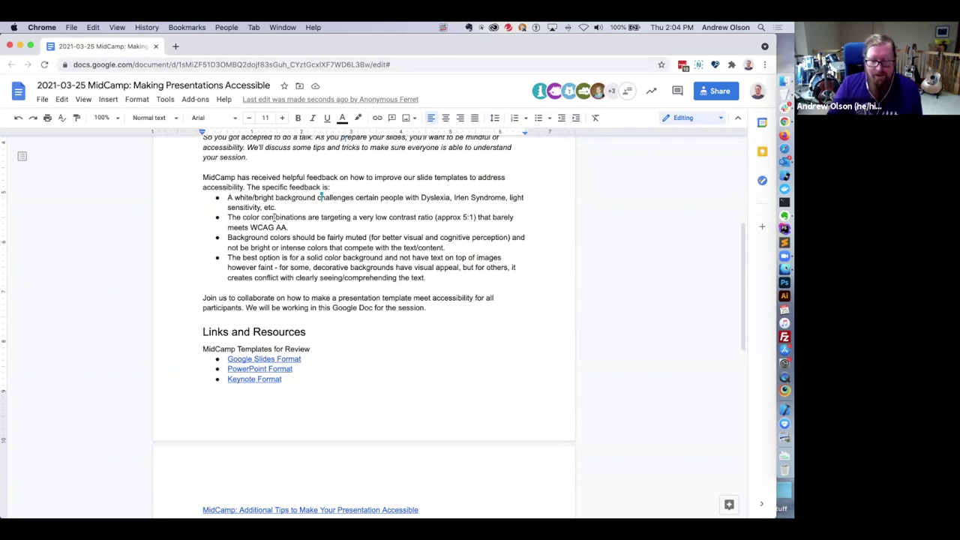
{"action": "scroll", "coordinate": [277, 216], "scroll_direction": "down", "scroll_amount": 3}
{"action": "scroll", "coordinate": [280, 213], "scroll_direction": "up", "scroll_amount": 3}
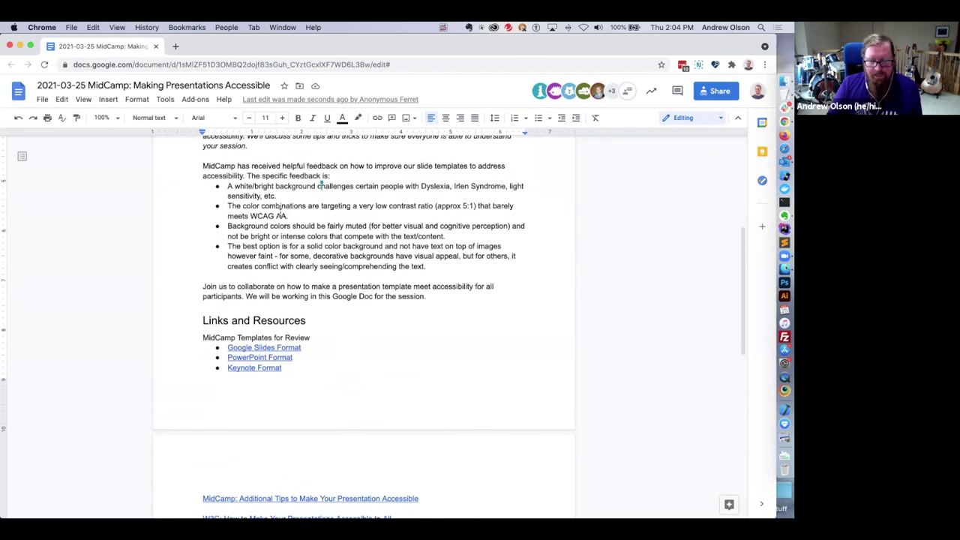
{"action": "scroll", "coordinate": [281, 215], "scroll_direction": "up", "scroll_amount": 1}
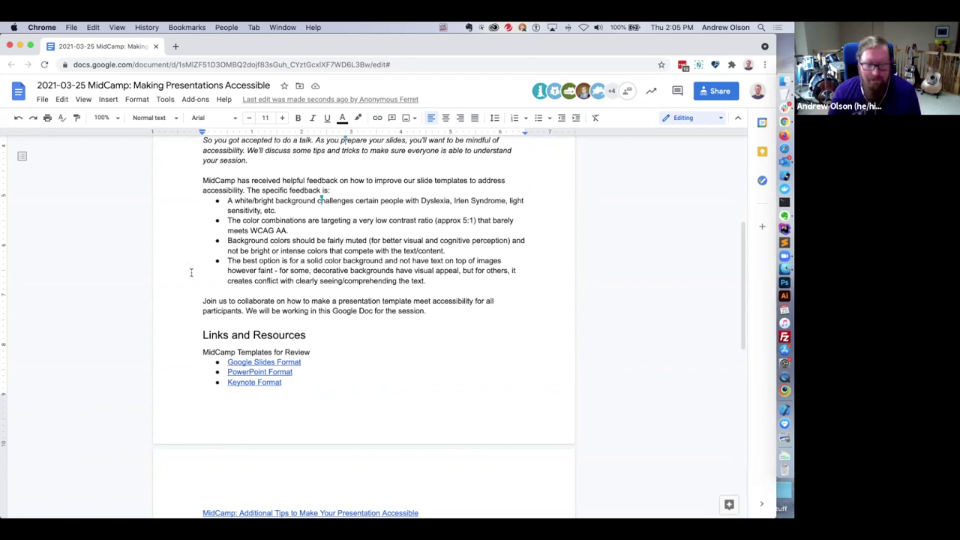
{"action": "scroll", "coordinate": [201, 271], "scroll_direction": "down", "scroll_amount": 4}
{"action": "scroll", "coordinate": [203, 272], "scroll_direction": "down", "scroll_amount": 1}
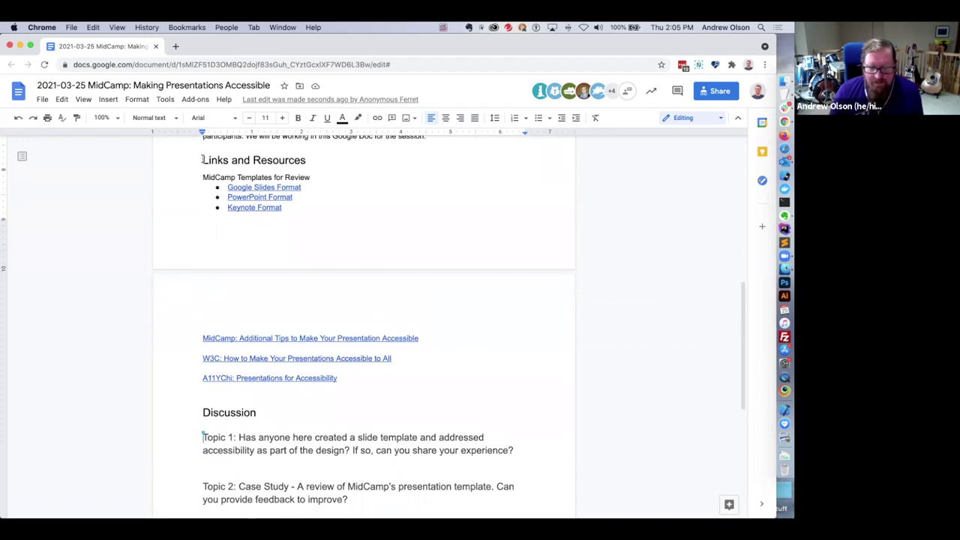
Step: Highlight the Links and Resources heading, then bring up the Google Slides Format link's preview card
{"action": "left_click_drag", "start_coordinate": [203, 160], "coordinate": [308, 163]}
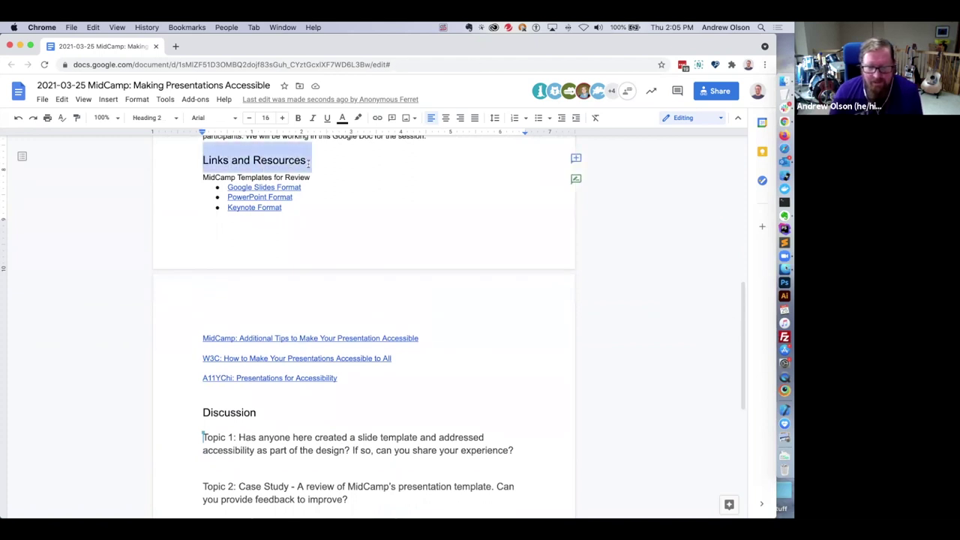
{"action": "left_click", "coordinate": [226, 176]}
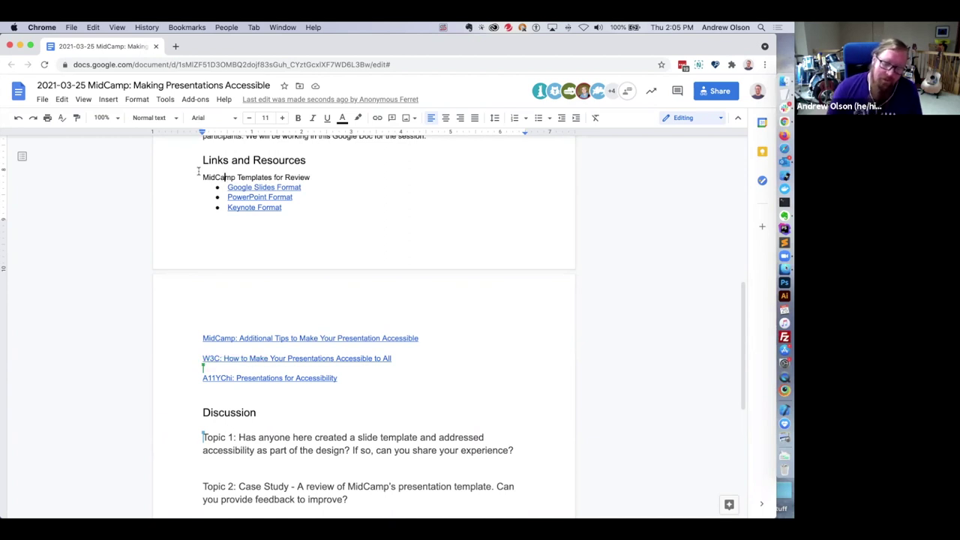
{"action": "scroll", "coordinate": [220, 261], "scroll_direction": "down", "scroll_amount": 1}
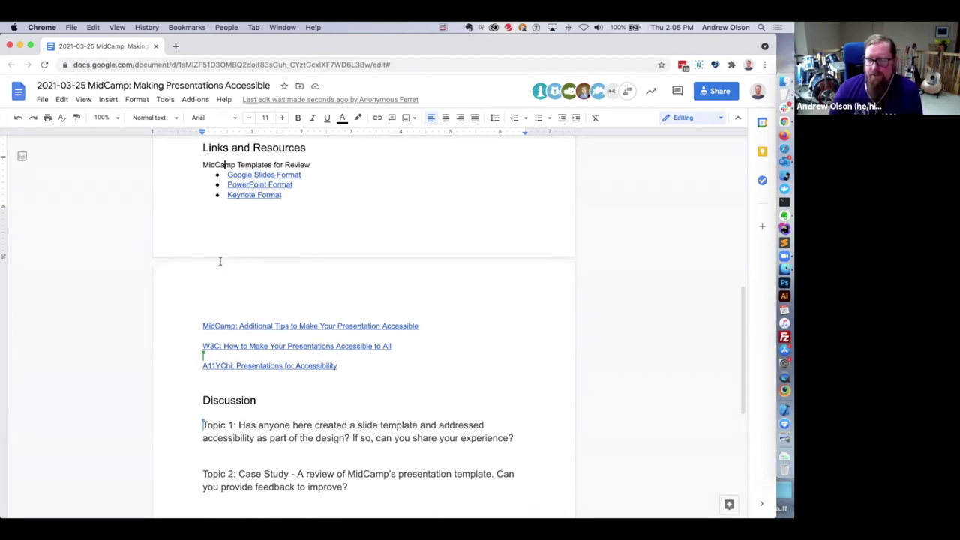
{"action": "left_click", "coordinate": [276, 175]}
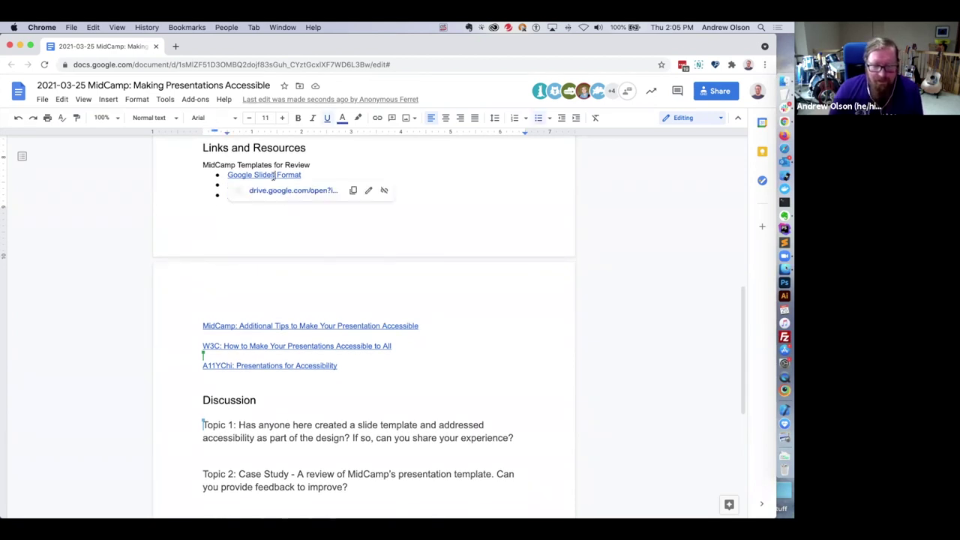
Step: Open the MidCamp_Blank_2020 Presentation Template in a new tab, then return to the notes doc
{"action": "left_click", "coordinate": [303, 193]}
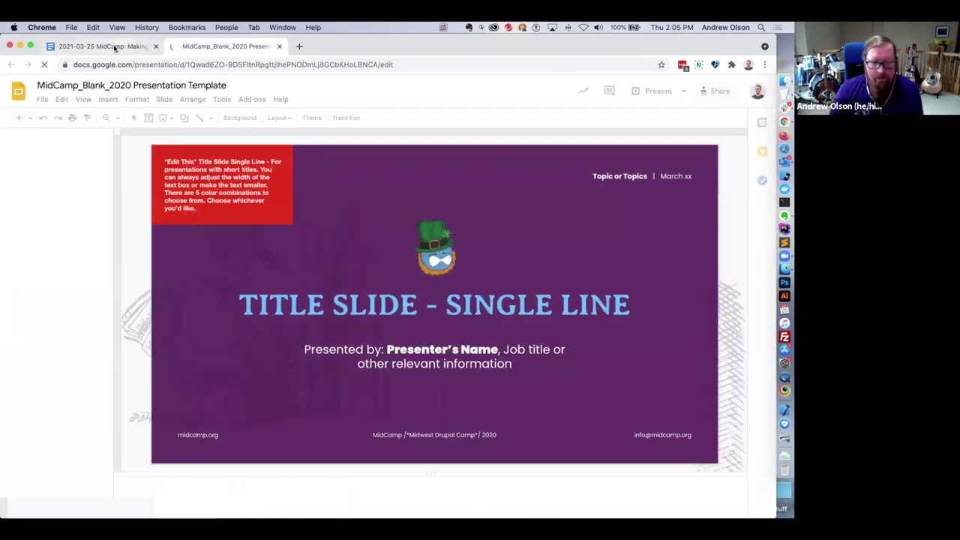
{"action": "left_click", "coordinate": [114, 46]}
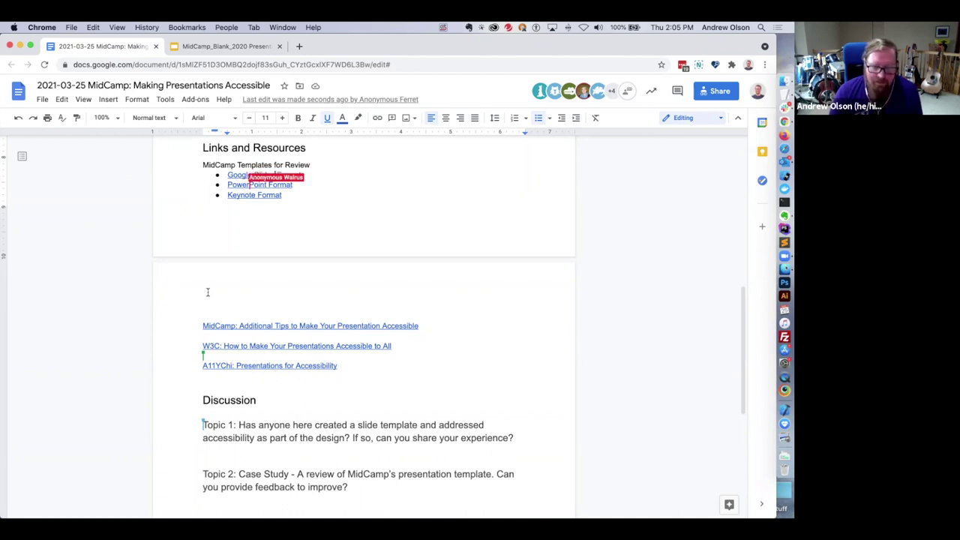
{"action": "scroll", "coordinate": [208, 291], "scroll_direction": "down", "scroll_amount": 2}
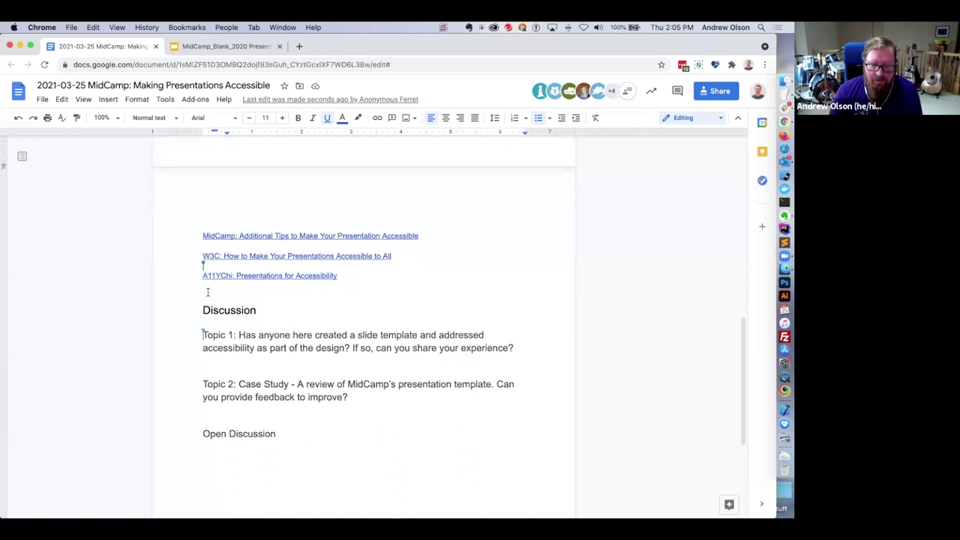
Step: Open the MidCamp Additional Tips, W3C and A11YChi GitHub links in new tabs, returning to the notes
{"action": "scroll", "coordinate": [208, 291], "scroll_direction": "down", "scroll_amount": 2}
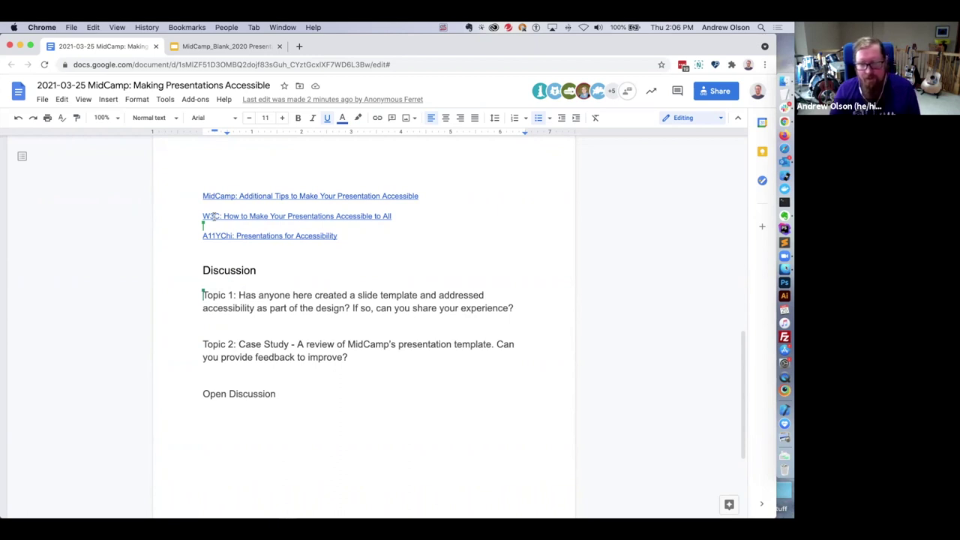
{"action": "left_click", "coordinate": [258, 196]}
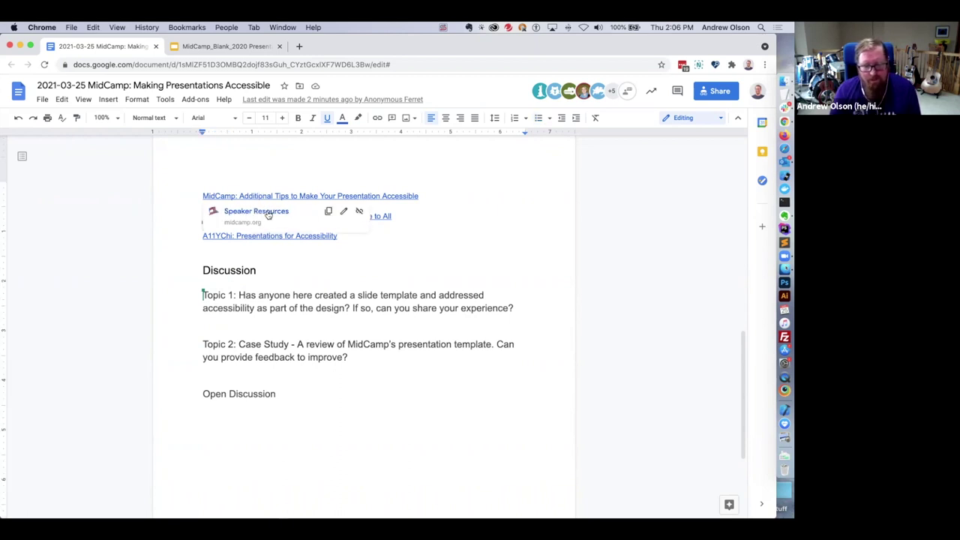
{"action": "left_click", "coordinate": [256, 211]}
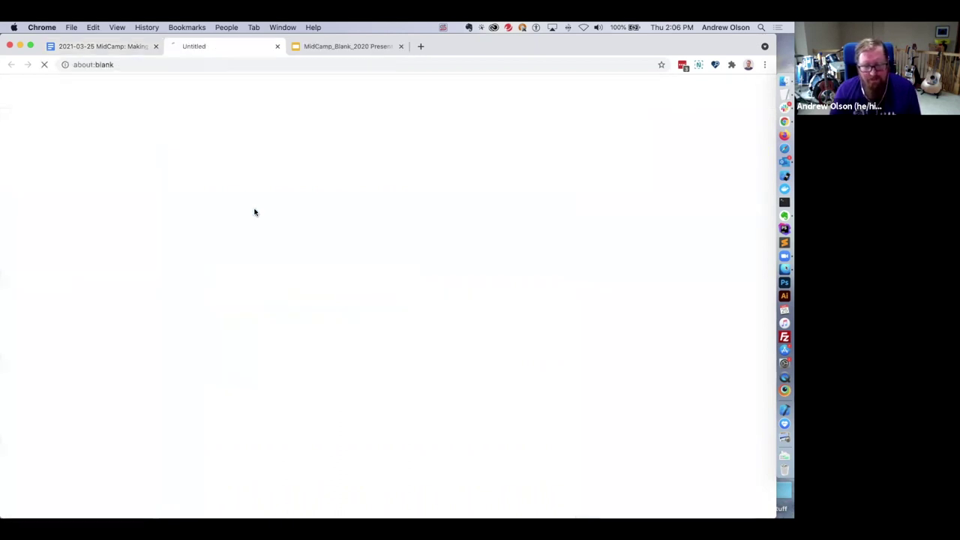
{"action": "left_click", "coordinate": [116, 46]}
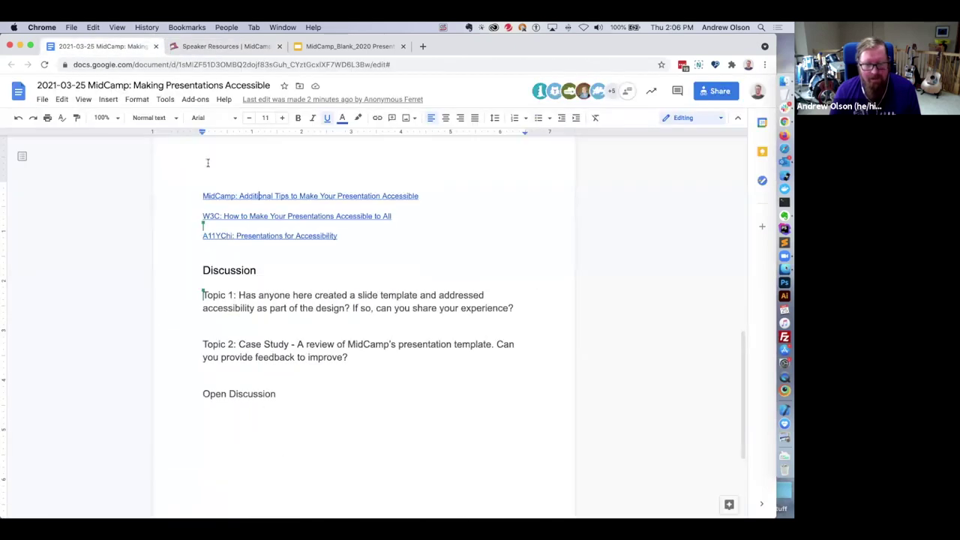
{"action": "left_click", "coordinate": [223, 217]}
{"action": "left_click", "coordinate": [250, 231]}
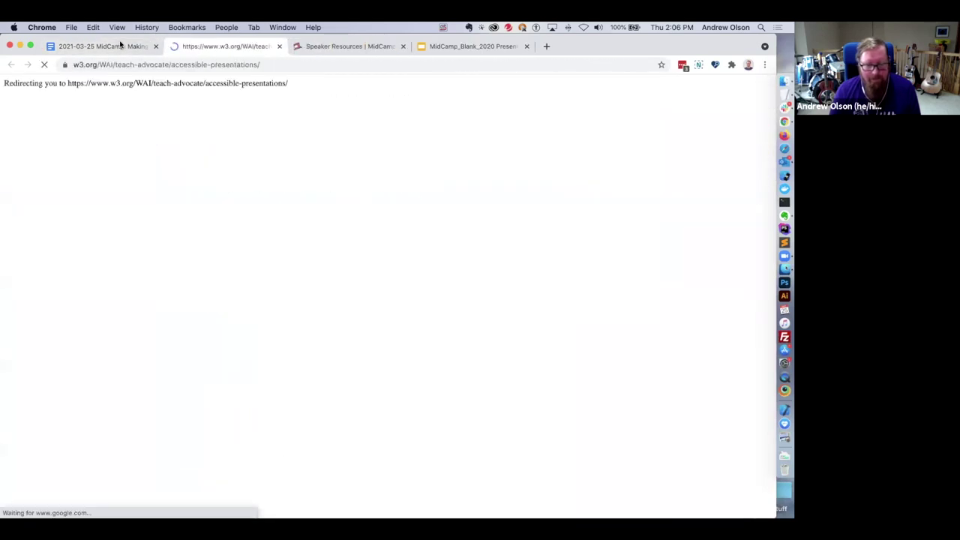
{"action": "key", "text": "ctrl+shift+Tab"}
{"action": "left_click", "coordinate": [232, 236]}
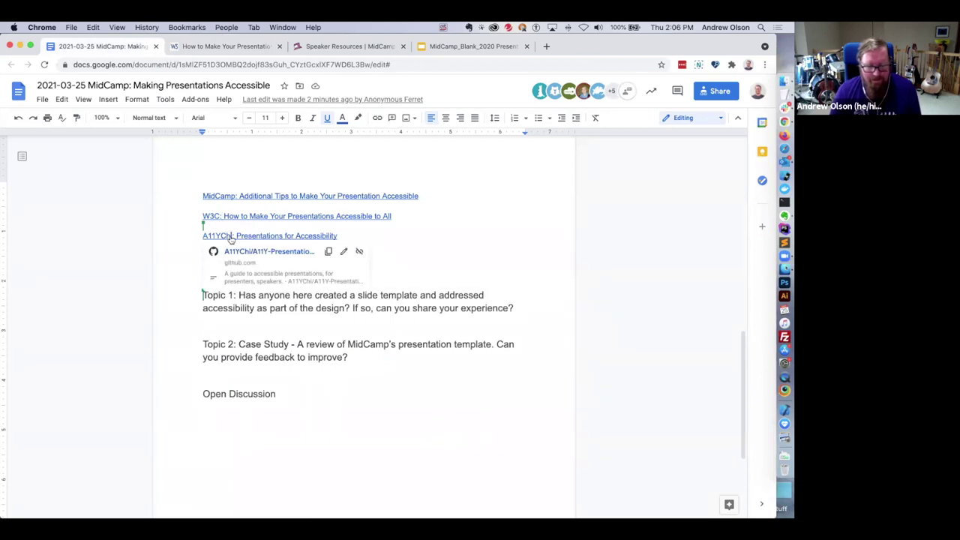
{"action": "left_click", "coordinate": [248, 252]}
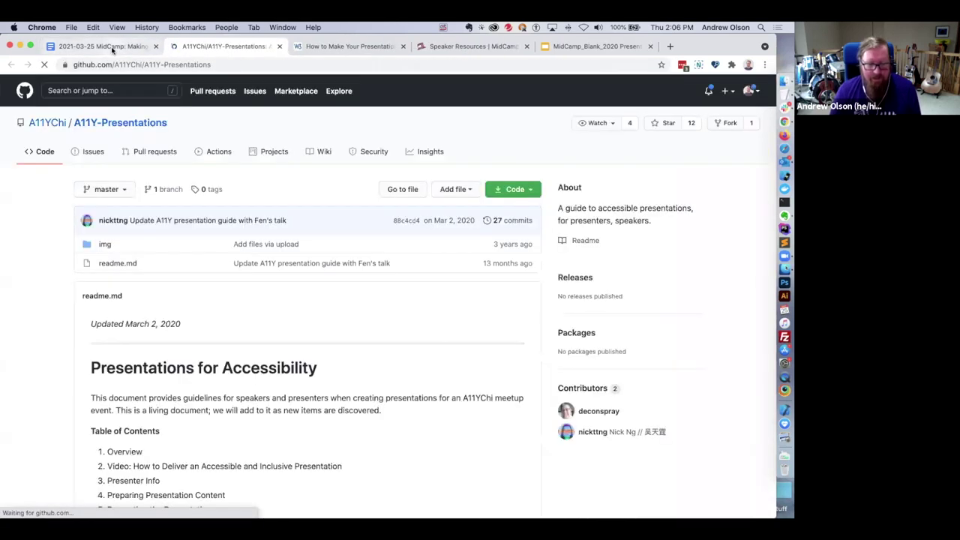
{"action": "left_click", "coordinate": [112, 47]}
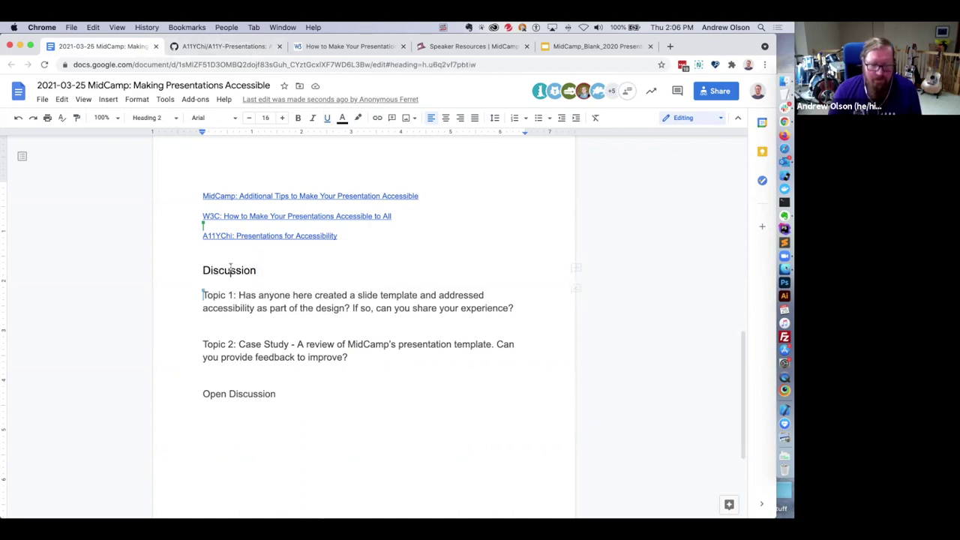
Step: Under Topic 1, note that Kanopi has reviewed and keeps updating the template as a living document
{"action": "scroll", "coordinate": [232, 253], "scroll_direction": "down", "scroll_amount": 2}
{"action": "scroll", "coordinate": [233, 253], "scroll_direction": "up", "scroll_amount": 1}
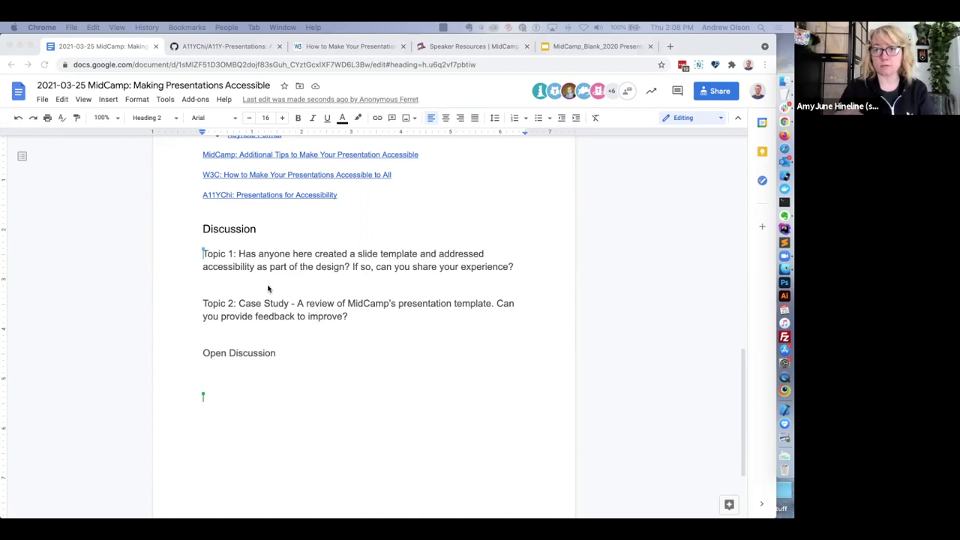
{"action": "left_click", "coordinate": [225, 282]}
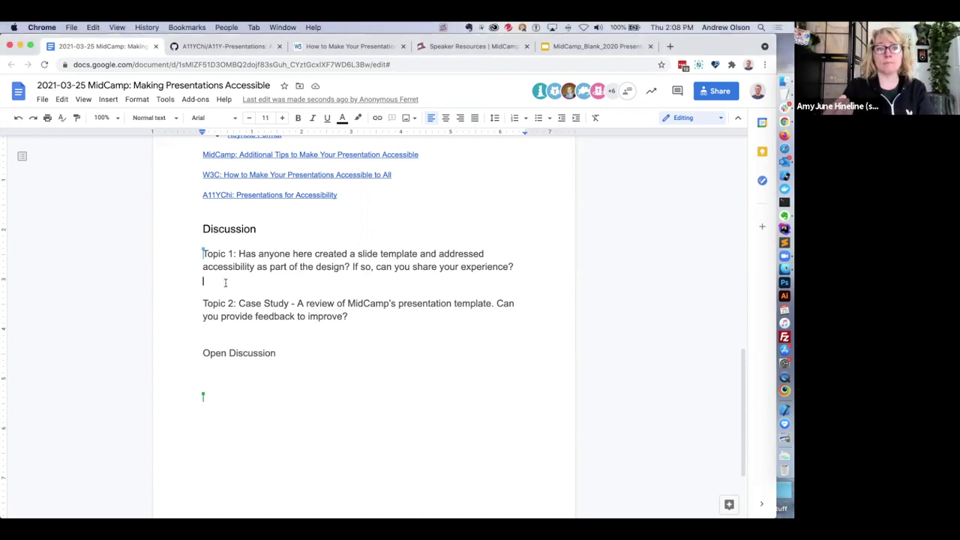
{"action": "type", "text": "Kanpo"}
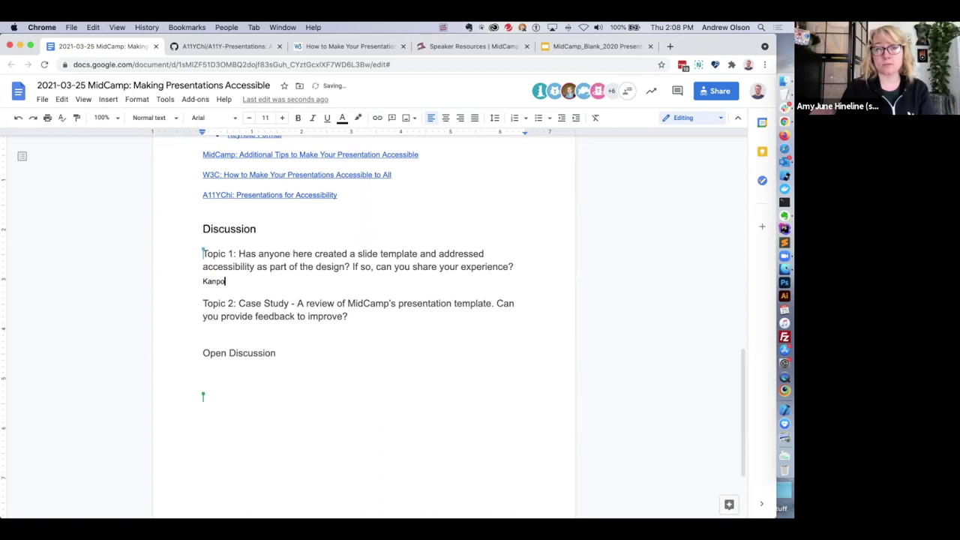
{"action": "key", "text": "BackSpace"}
{"action": "key", "text": "BackSpace"}
{"action": "type", "text": "opi "}
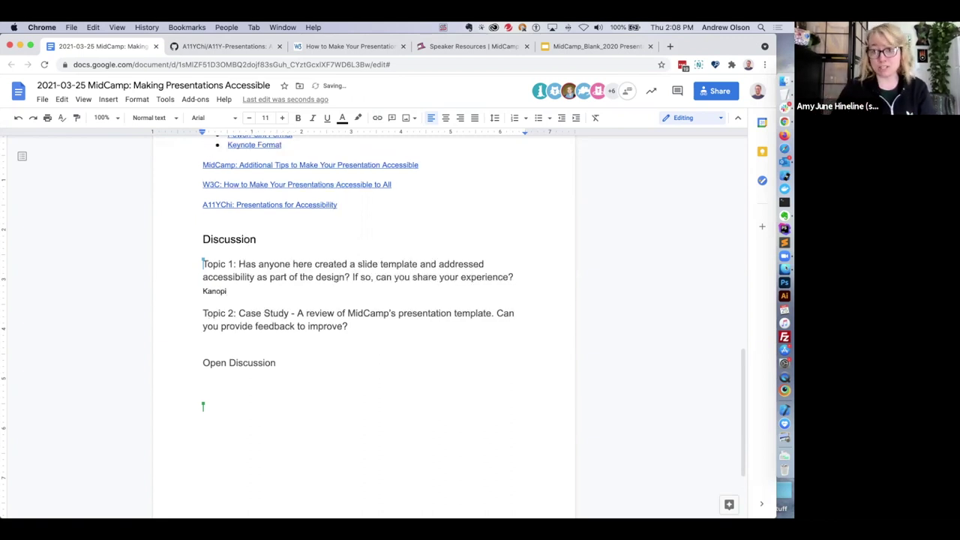
{"action": "type", "text": "has reviewed and continues to update the template. Consider it a living d"}
{"action": "key", "text": "Tab"}
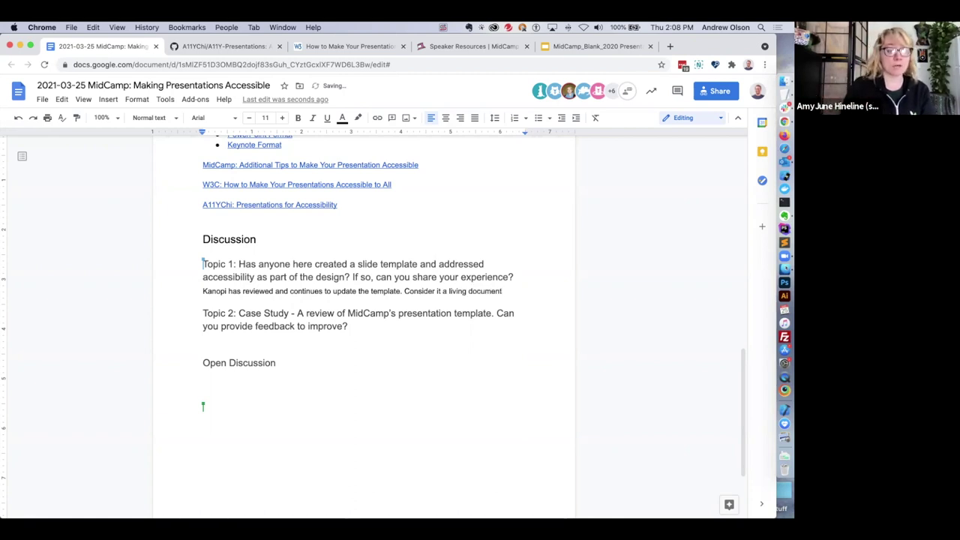
{"action": "type", "text": "."}
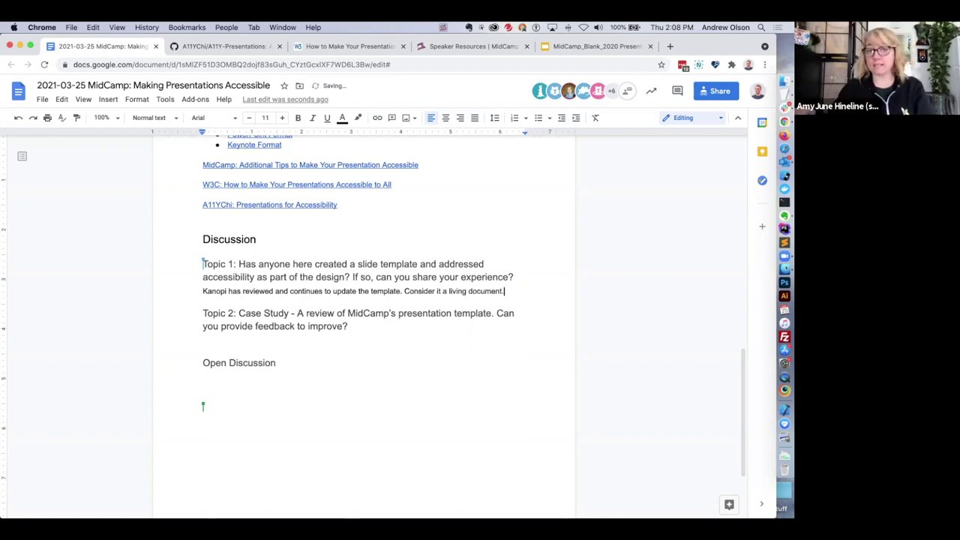
{"action": "key", "text": "Return"}
Step: Add a note that all-caps headings are difficult to distinguish for dyslexic and cognitive readers
{"action": "type", "text": "Heading in all caps"}
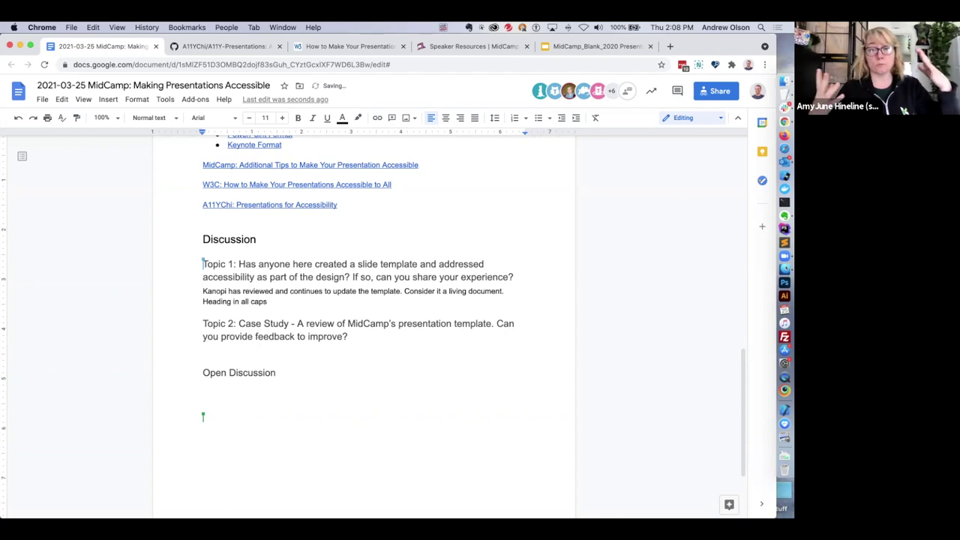
{"action": "type", "text": " - not ide"}
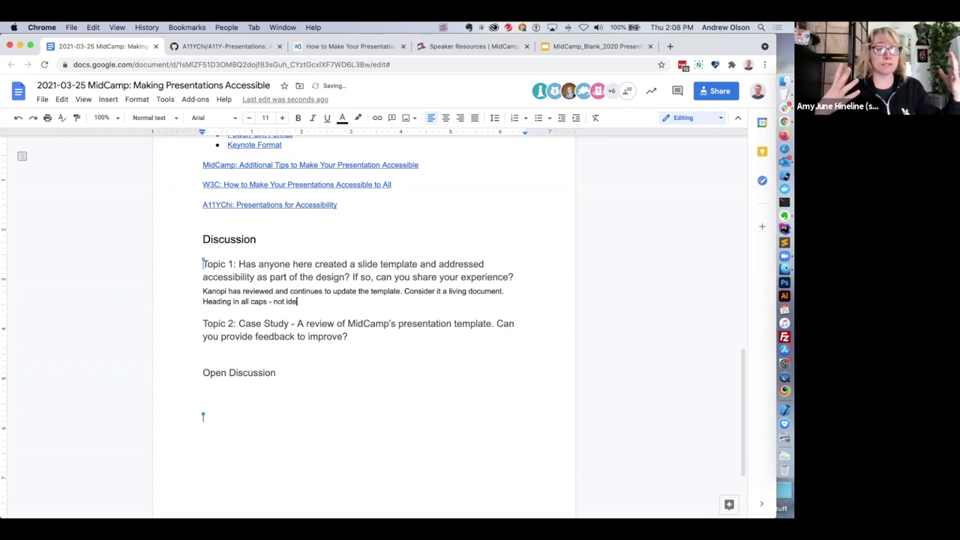
{"action": "key", "text": "BackSpace"}
{"action": "key", "text": "BackSpace"}
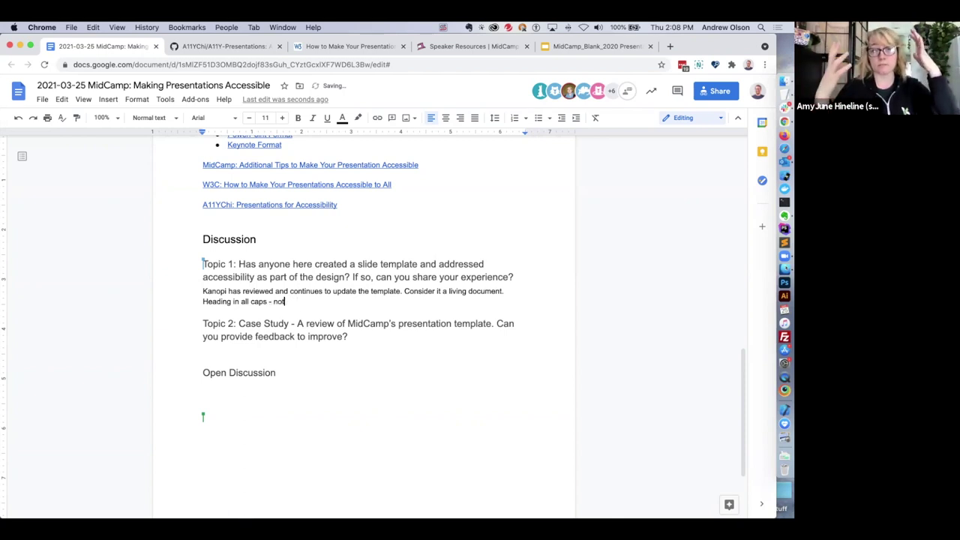
{"action": "key", "text": "BackSpace"}
{"action": "key", "text": "BackSpace"}
{"action": "key", "text": "BackSpace"}
{"action": "key", "text": "BackSpace"}
{"action": "key", "text": "BackSpace"}
{"action": "key", "text": "BackSpace"}
{"action": "type", "text": ". Dyslexic"}
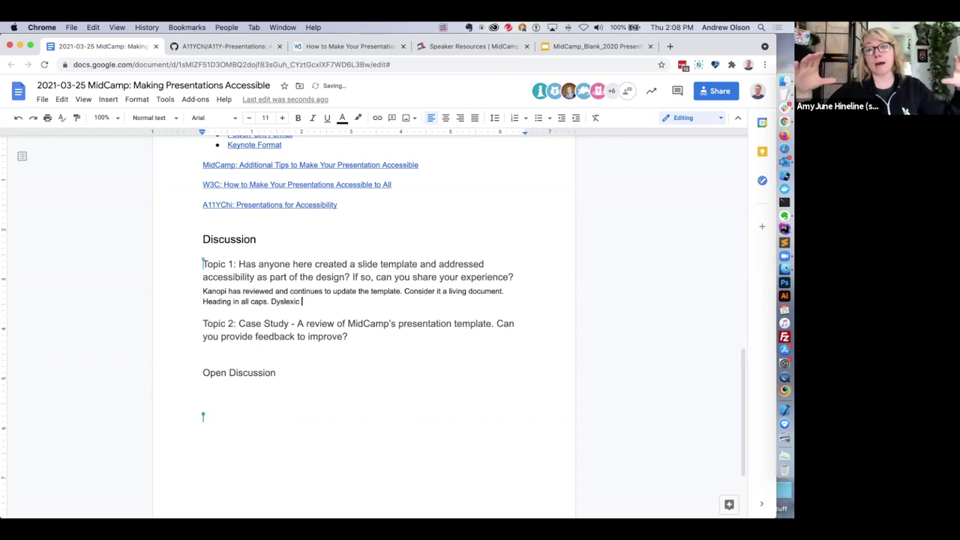
{"action": "type", "text": " and cogni"}
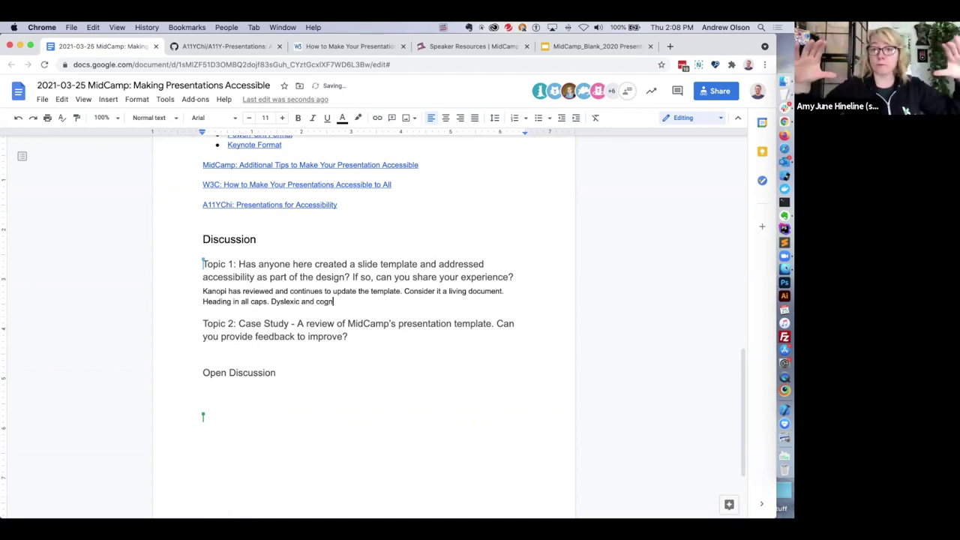
{"action": "type", "text": "tive. Diffic"}
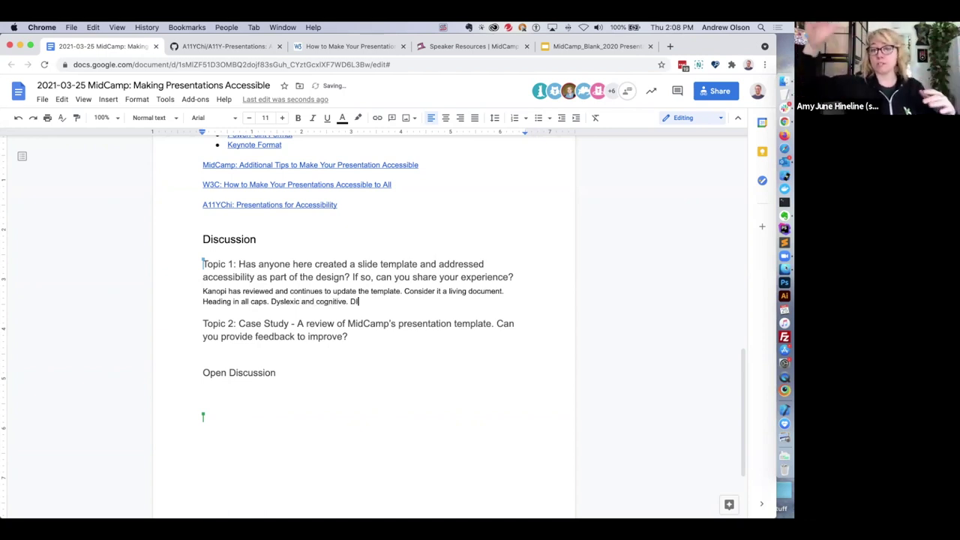
{"action": "key", "text": "BackSpace"}
{"action": "key", "text": "BackSpace"}
{"action": "key", "text": "BackSpace"}
{"action": "key", "text": "BackSpace"}
{"action": "key", "text": "BackSpace"}
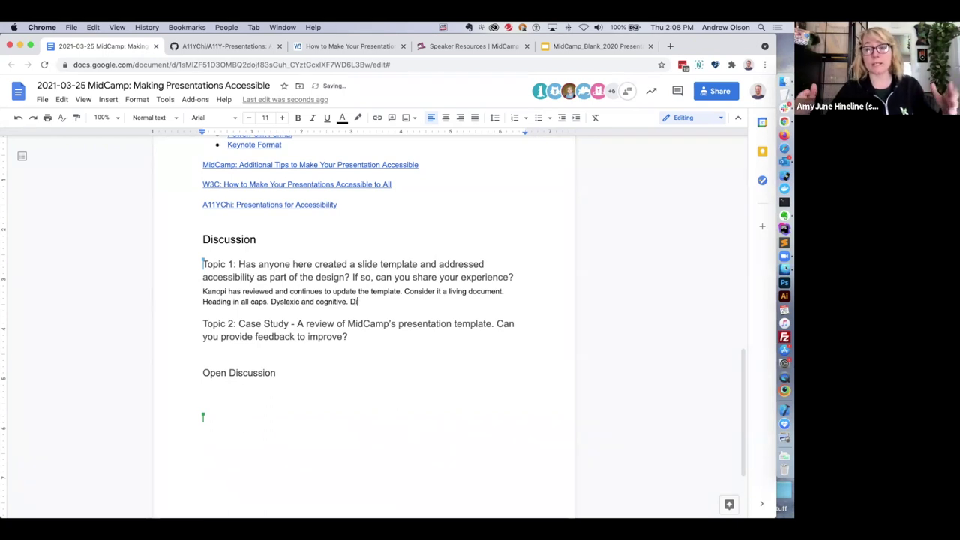
{"action": "type", "text": "ifficult to disti"}
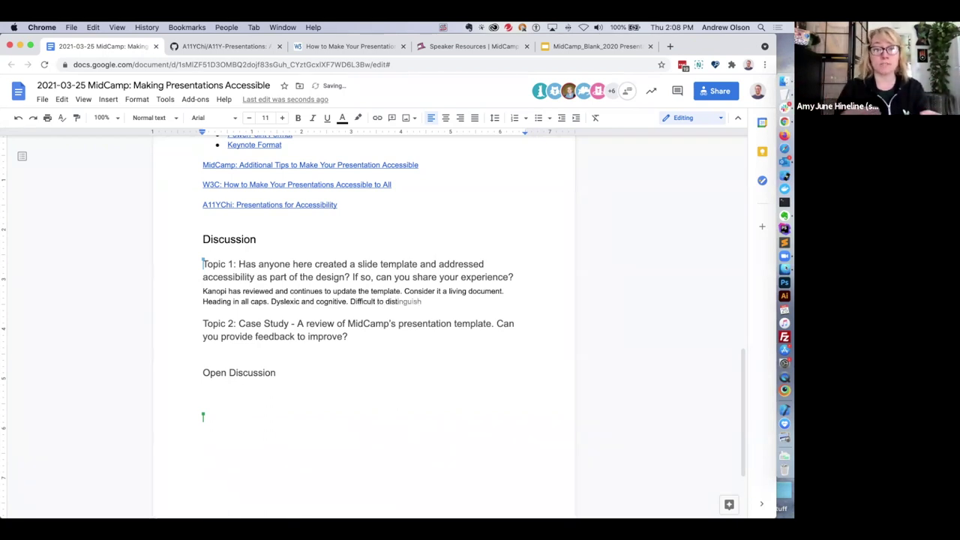
{"action": "key", "text": "Tab"}
{"action": "type", "text": "."}
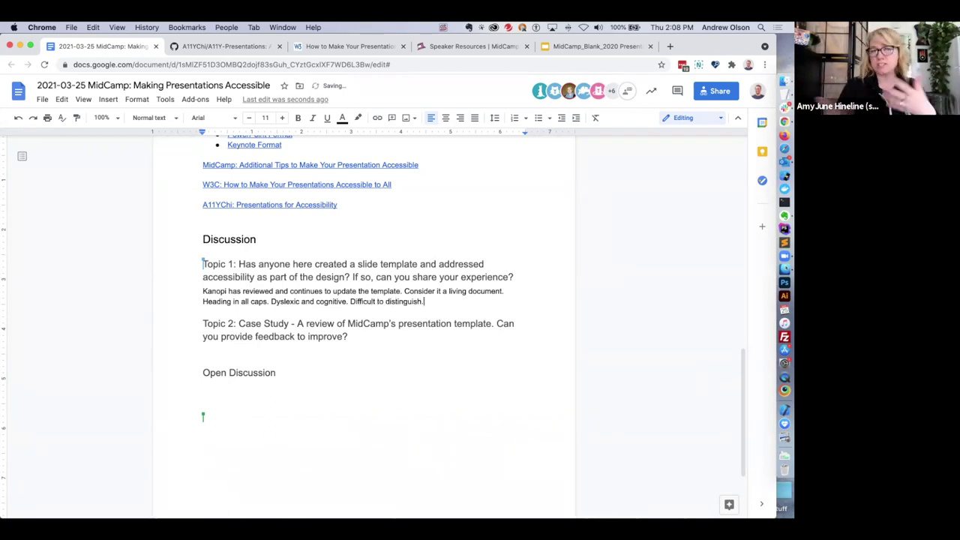
{"action": "key", "text": "Return"}
{"action": "key", "text": "Return"}
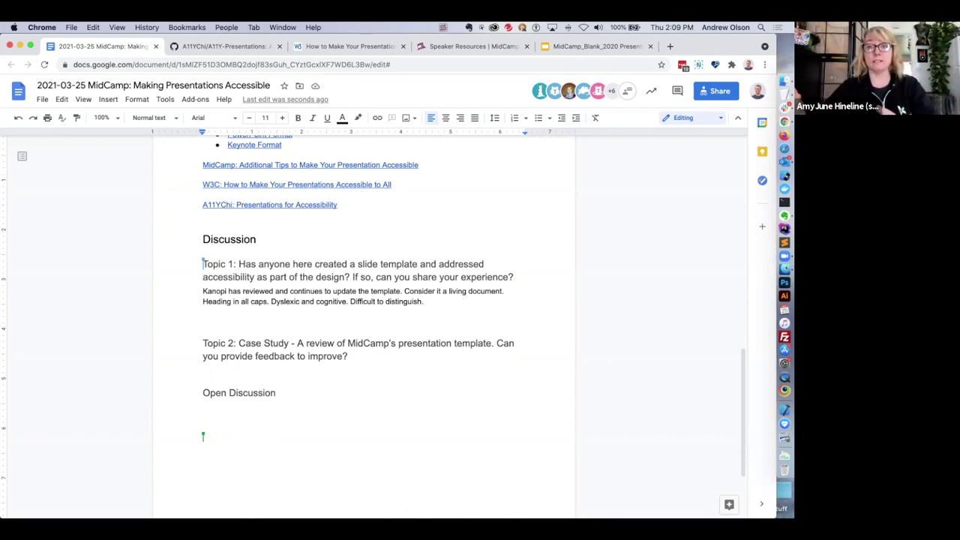
Step: Note that new designer color combinations resolved contrast issues, and the action became a Website update
{"action": "key", "text": "BackSpace"}
{"action": "key", "text": "shift+Return"}
{"action": "type", "text": "Worked with designers. New color comb"}
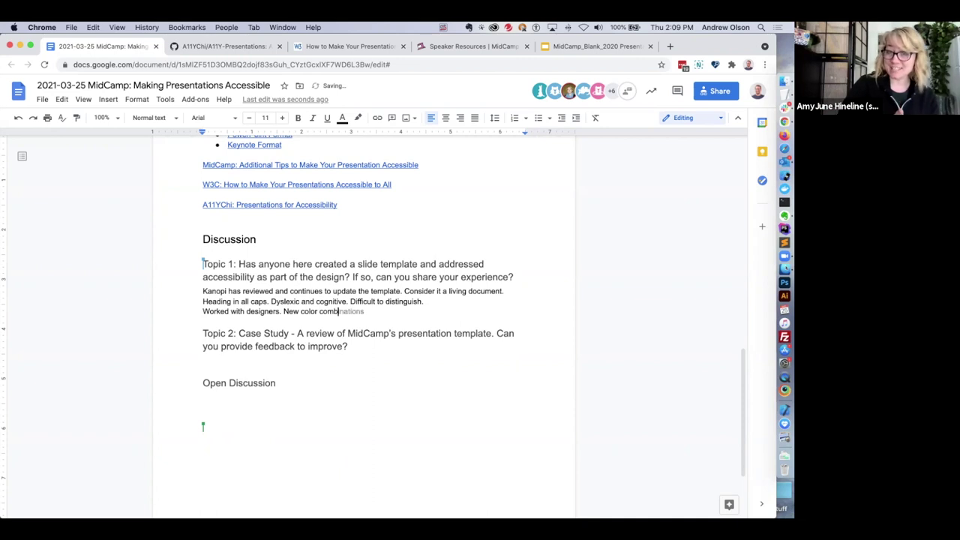
{"action": "type", "text": "inations"}
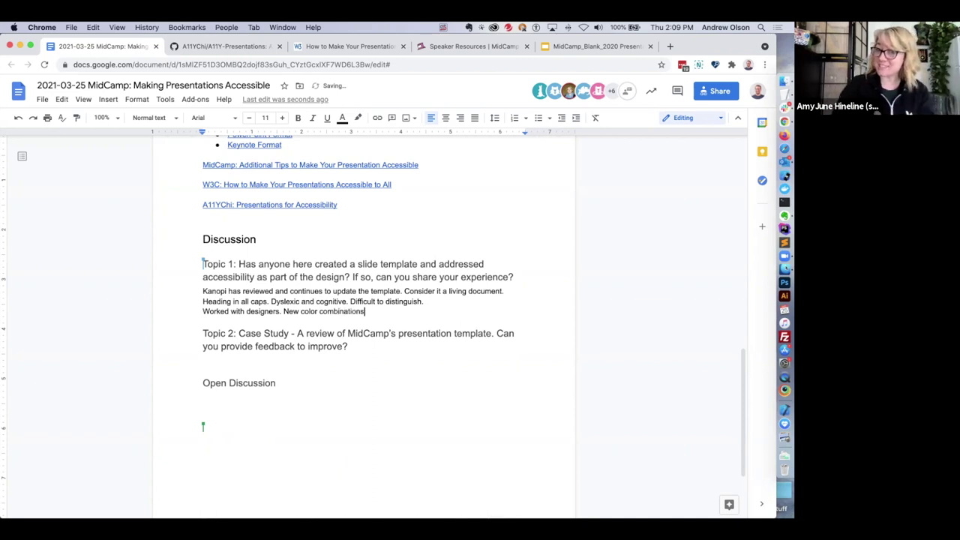
{"action": "type", "text": " to resolve con"}
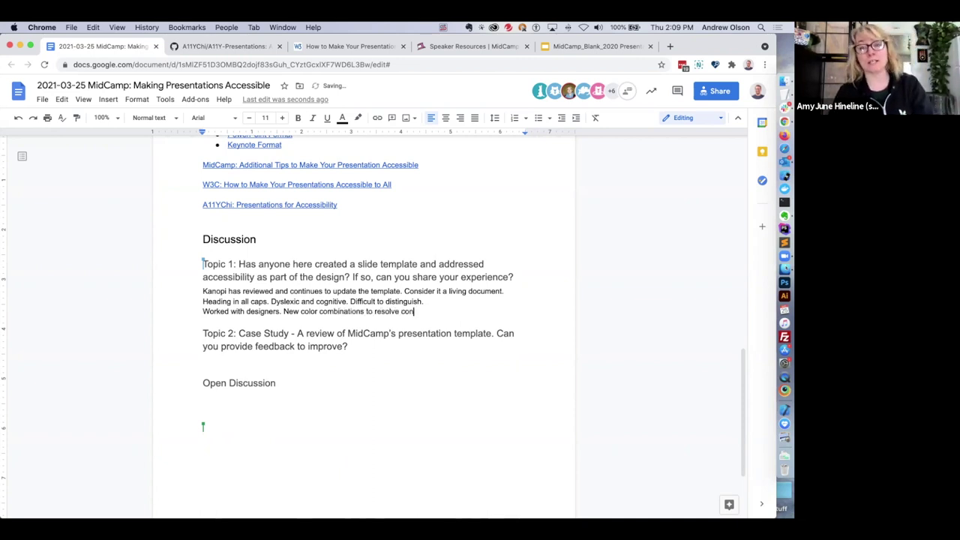
{"action": "type", "text": "trast i"}
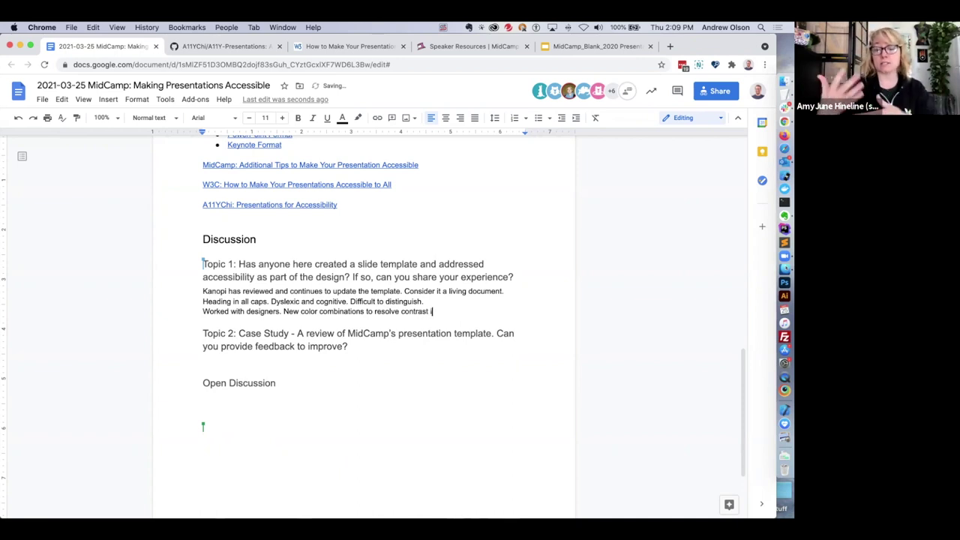
{"action": "type", "text": "ssues."}
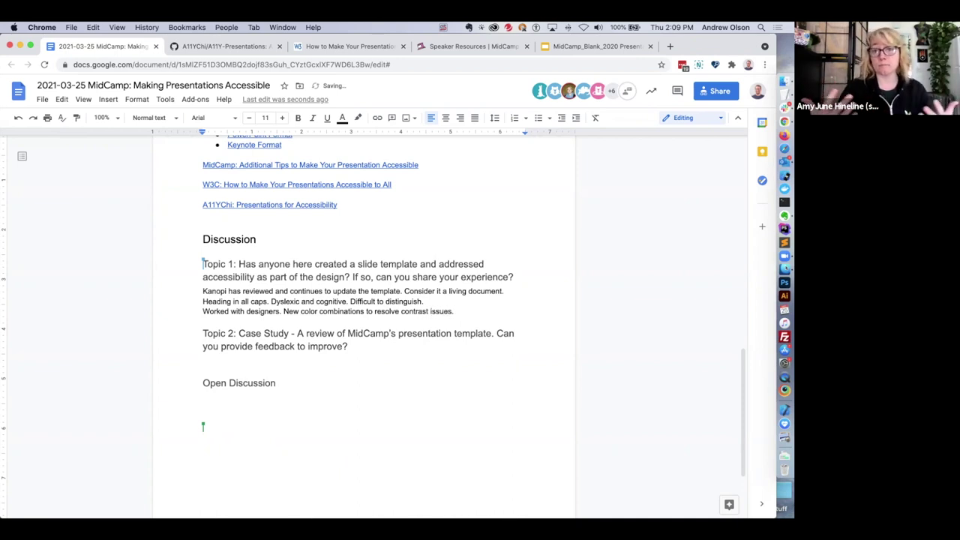
{"action": "type", "text": " Used it as a learning process over time. "}
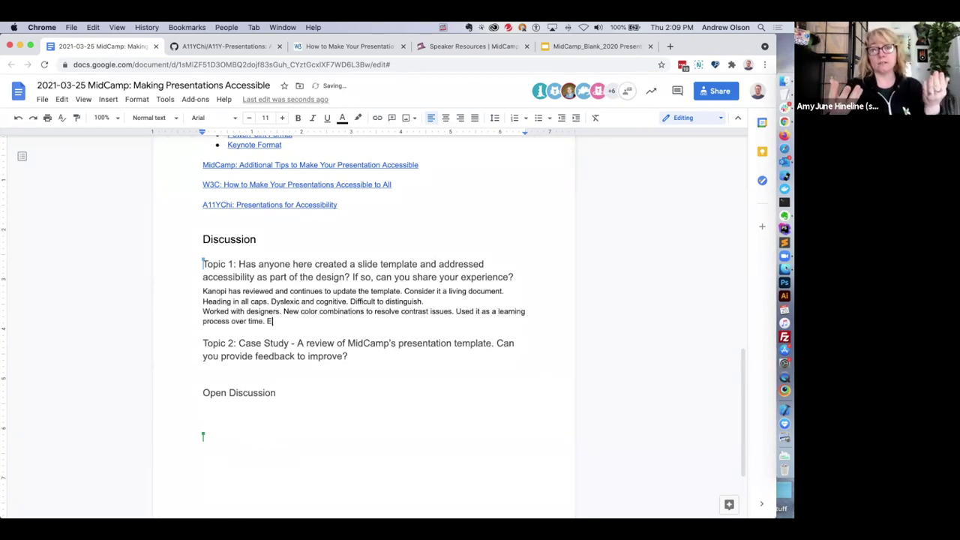
{"action": "type", "text": "Action turned into"}
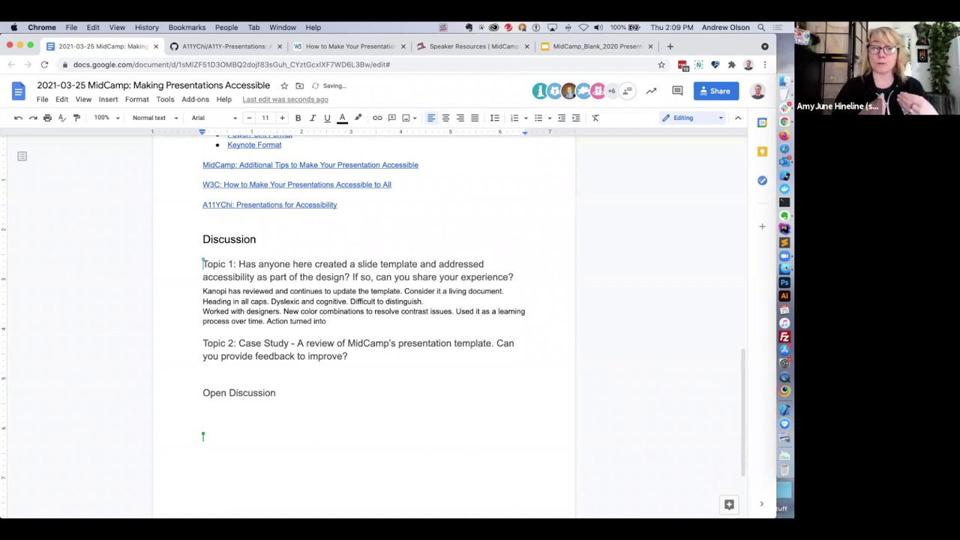
{"action": "type", "text": " an update "}
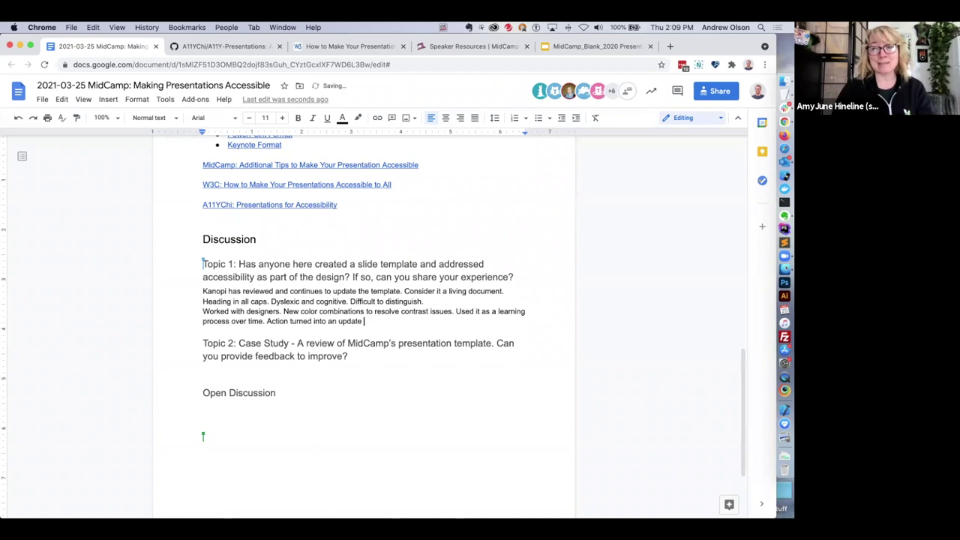
{"action": "type", "text": "for th"}
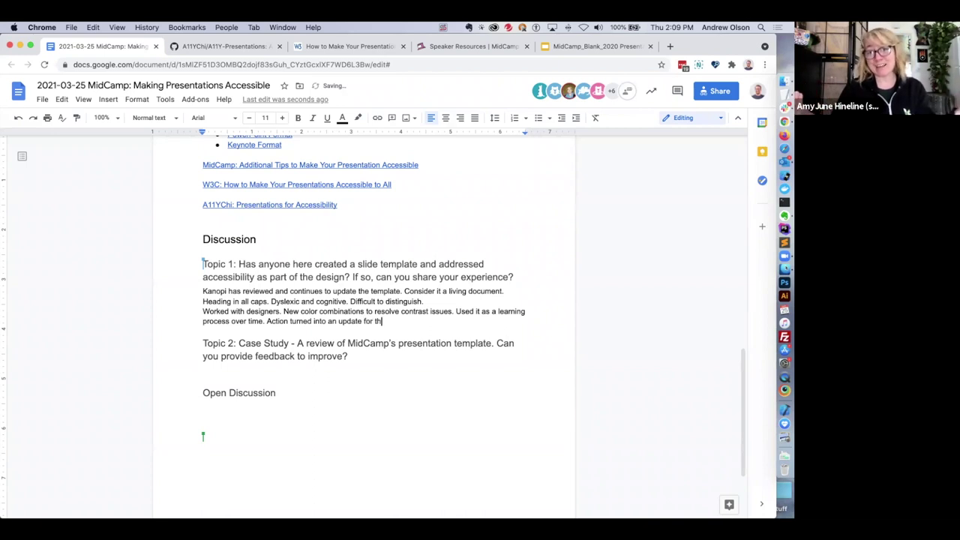
{"action": "type", "text": "e Website."}
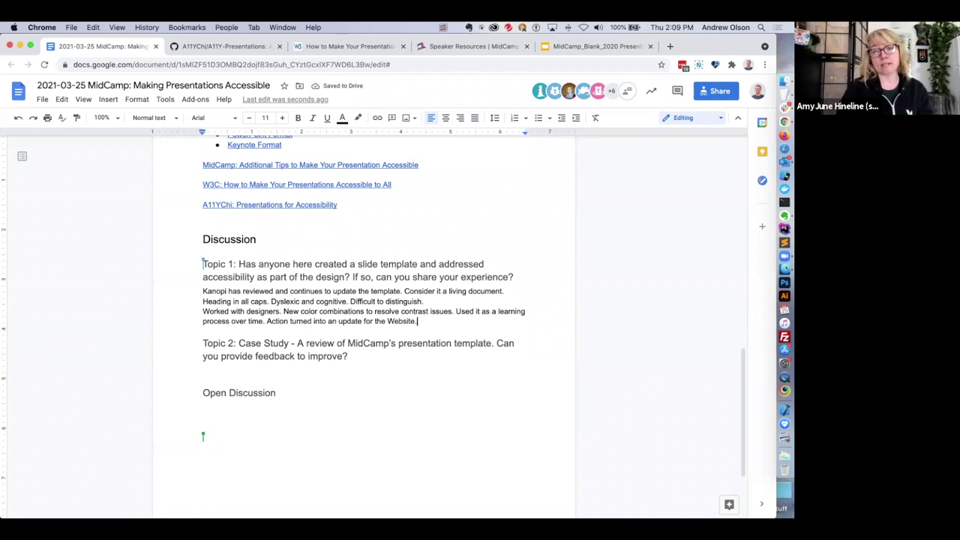
{"action": "key", "text": "Return"}
{"action": "key", "text": "Return"}
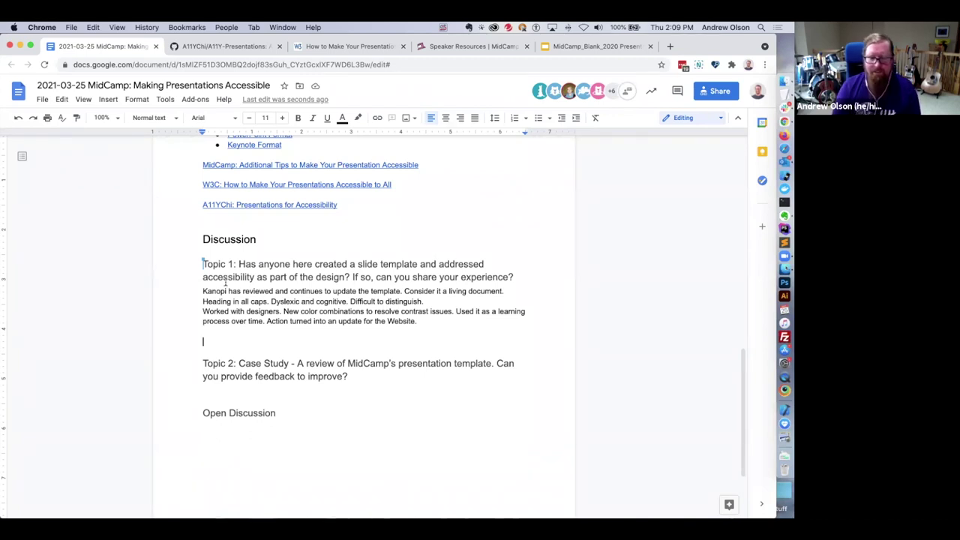
Step: Scroll up and down through the notes to review the finished Topic 1 entries
{"action": "scroll", "coordinate": [283, 211], "scroll_direction": "up", "scroll_amount": 4}
{"action": "scroll", "coordinate": [283, 211], "scroll_direction": "up", "scroll_amount": 6}
{"action": "scroll", "coordinate": [283, 211], "scroll_direction": "up", "scroll_amount": 2}
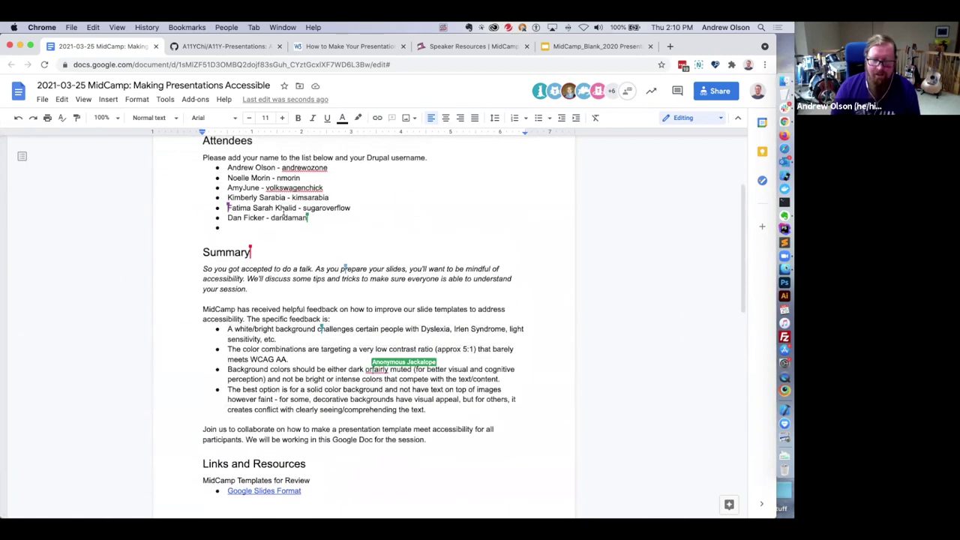
{"action": "scroll", "coordinate": [283, 212], "scroll_direction": "up", "scroll_amount": 1}
{"action": "scroll", "coordinate": [283, 212], "scroll_direction": "down", "scroll_amount": 2}
{"action": "scroll", "coordinate": [283, 212], "scroll_direction": "down", "scroll_amount": 12}
{"action": "scroll", "coordinate": [283, 211], "scroll_direction": "up", "scroll_amount": 4}
{"action": "scroll", "coordinate": [283, 212], "scroll_direction": "up", "scroll_amount": 1}
{"action": "scroll", "coordinate": [282, 211], "scroll_direction": "up", "scroll_amount": 1}
{"action": "scroll", "coordinate": [282, 211], "scroll_direction": "down", "scroll_amount": 5}
{"action": "scroll", "coordinate": [283, 212], "scroll_direction": "down", "scroll_amount": 1}
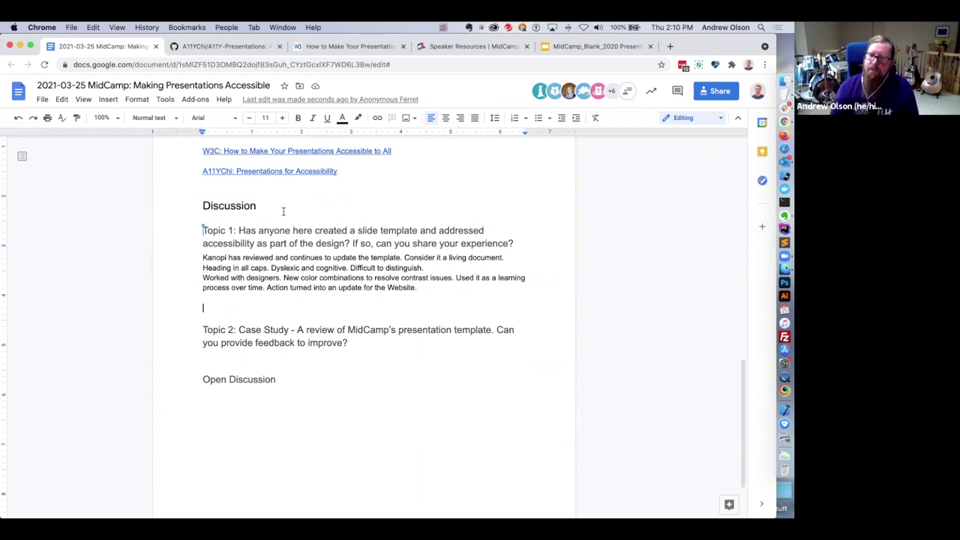
{"action": "scroll", "coordinate": [283, 211], "scroll_direction": "up", "scroll_amount": 1}
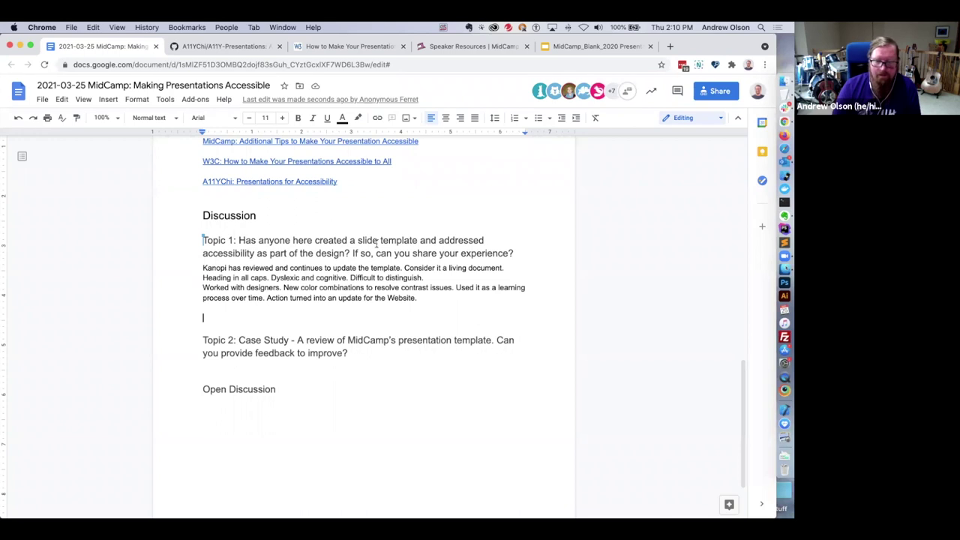
{"action": "scroll", "coordinate": [377, 243], "scroll_direction": "up", "scroll_amount": 2}
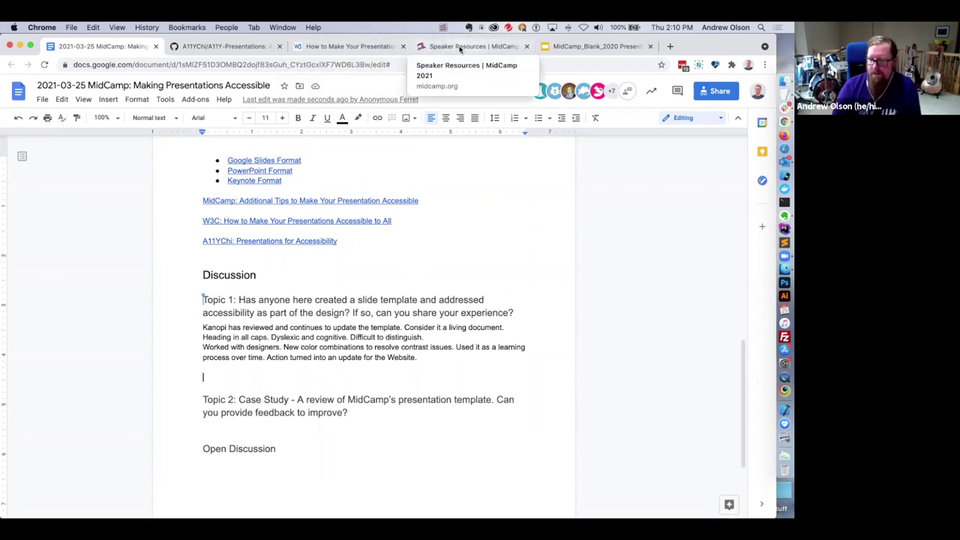
Step: Switch to the MidCamp_Blank_2020 template and step through slides 1–6, ending back on the bio slide
{"action": "left_click", "coordinate": [578, 47]}
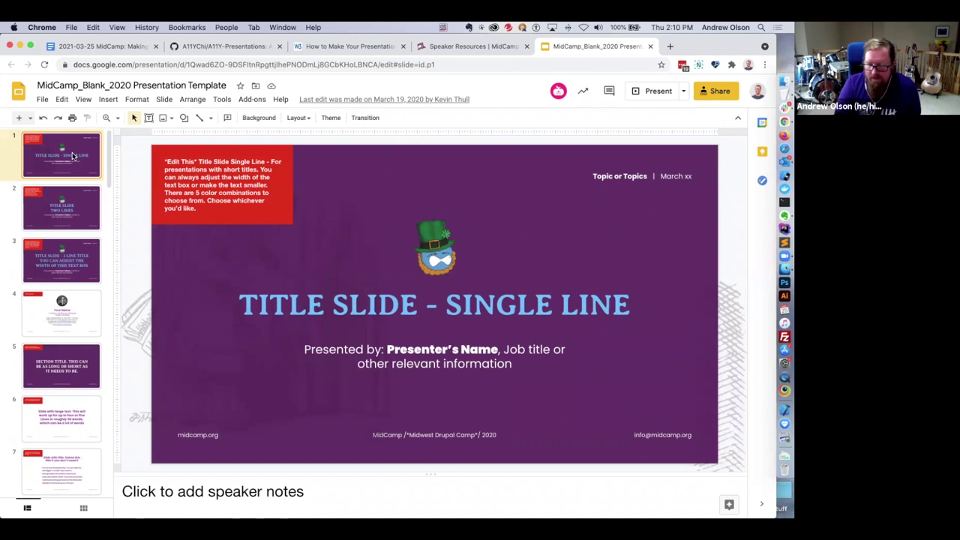
{"action": "key", "text": "Down"}
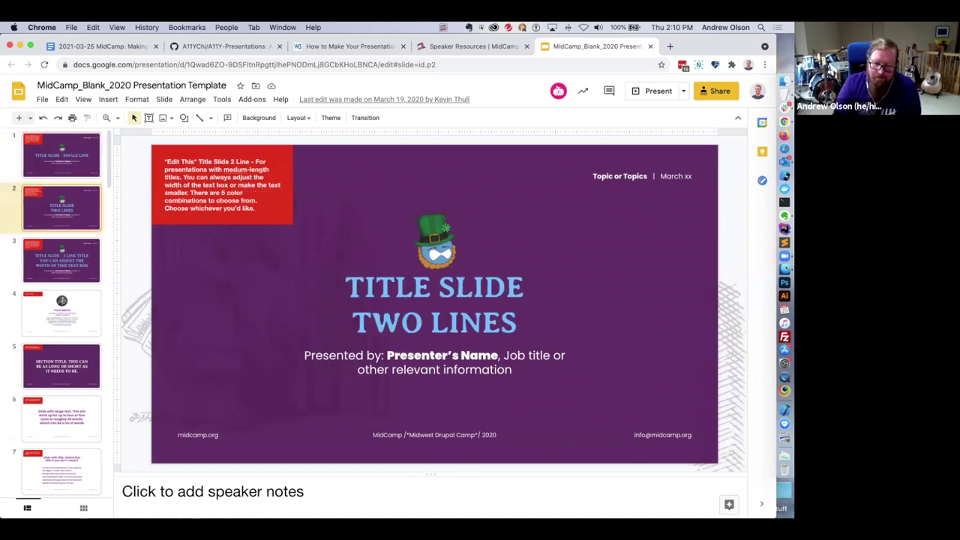
{"action": "key", "text": "Down"}
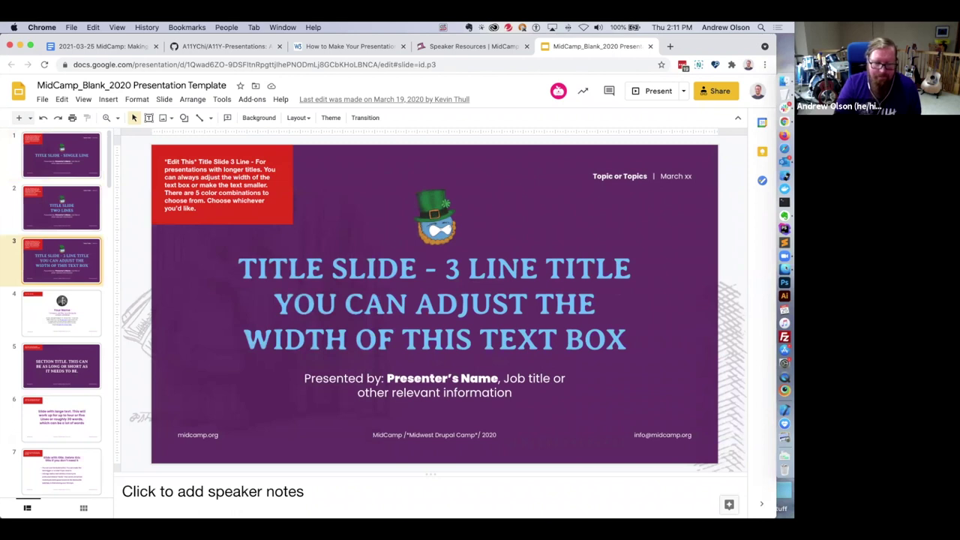
{"action": "key", "text": "Down"}
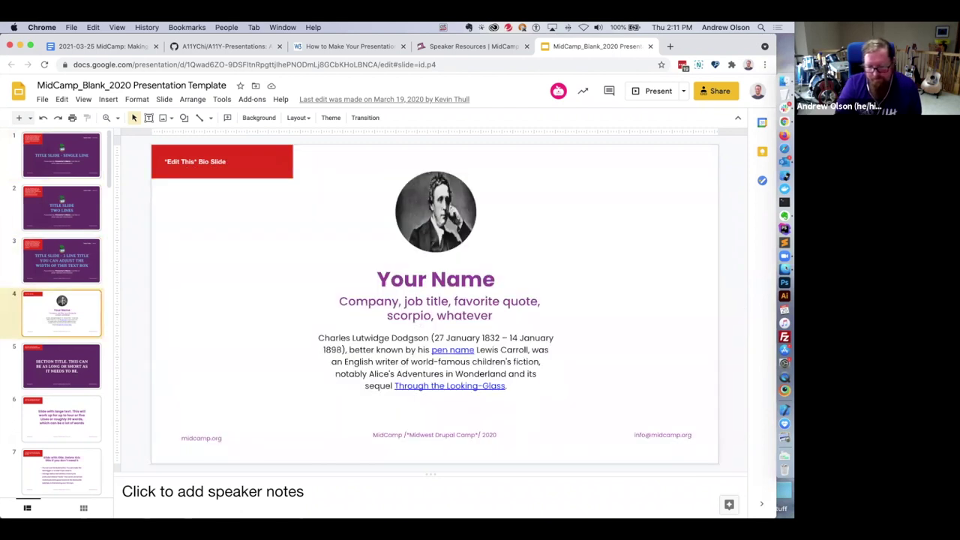
{"action": "key", "text": "Down"}
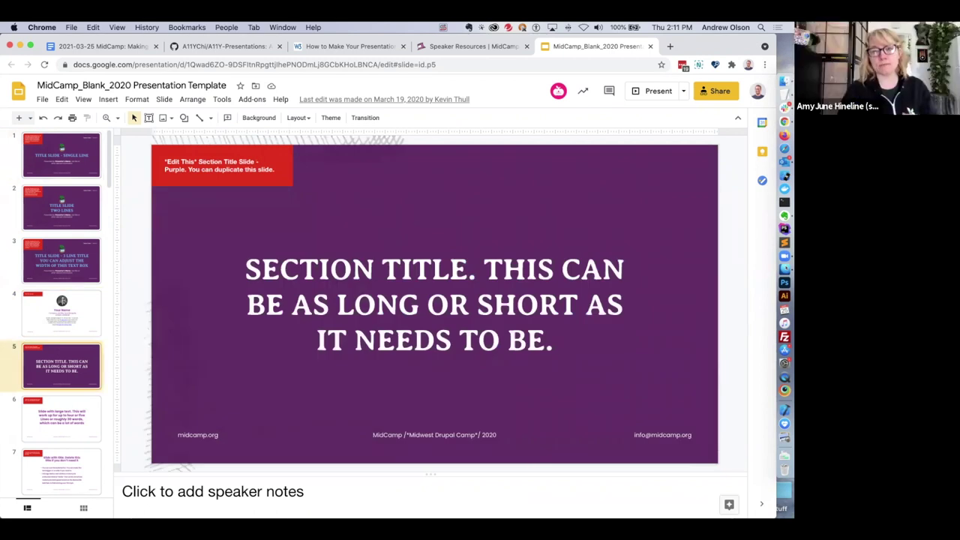
{"action": "key", "text": "Down"}
{"action": "key", "text": "Up"}
{"action": "key", "text": "Up"}
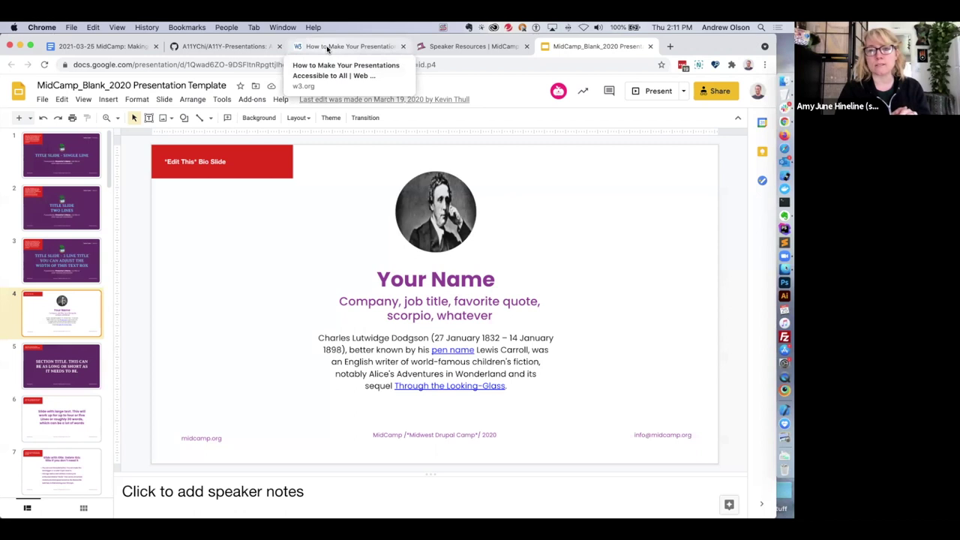
Step: Switch to the W3C 'How to Make Your Presentations Accessible to All' tab and browse its summary and contents
{"action": "left_click", "coordinate": [328, 49]}
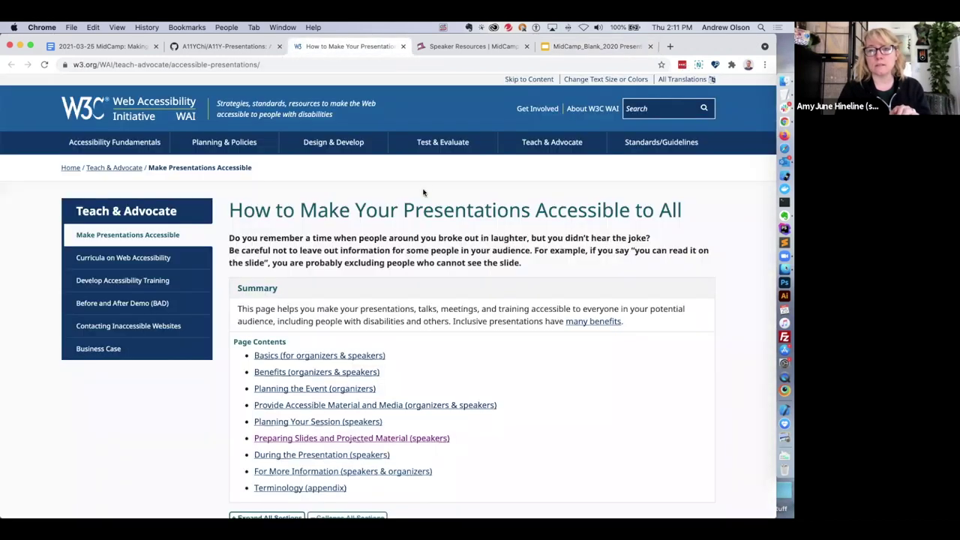
{"action": "scroll", "coordinate": [450, 225], "scroll_direction": "down", "scroll_amount": 10}
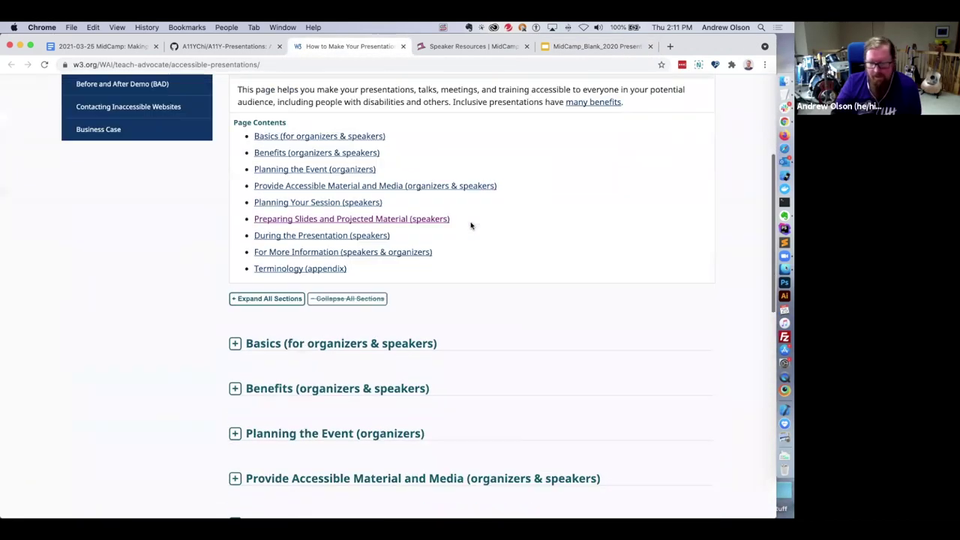
{"action": "scroll", "coordinate": [469, 224], "scroll_direction": "up", "scroll_amount": 6}
{"action": "scroll", "coordinate": [470, 224], "scroll_direction": "down", "scroll_amount": 2}
{"action": "scroll", "coordinate": [471, 225], "scroll_direction": "down", "scroll_amount": 1}
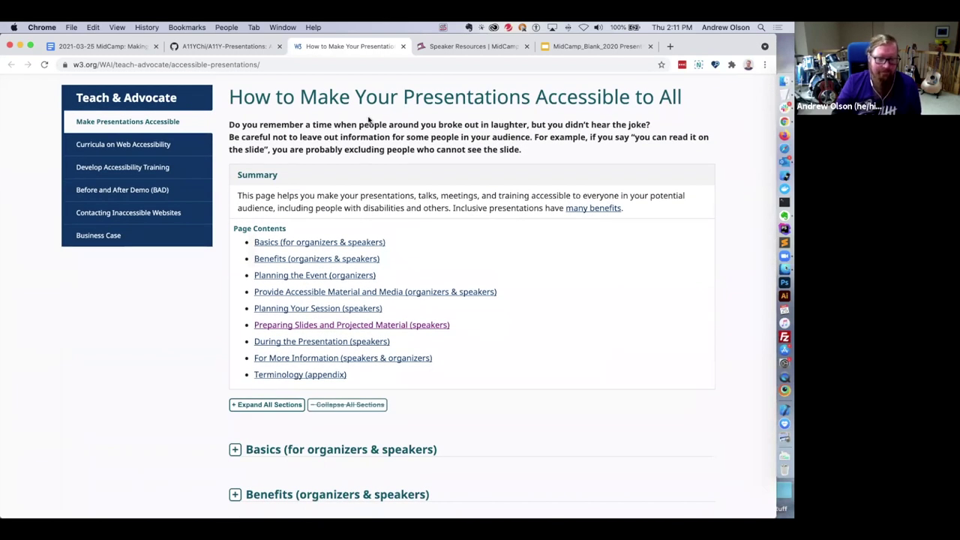
{"action": "scroll", "coordinate": [368, 119], "scroll_direction": "down", "scroll_amount": 1}
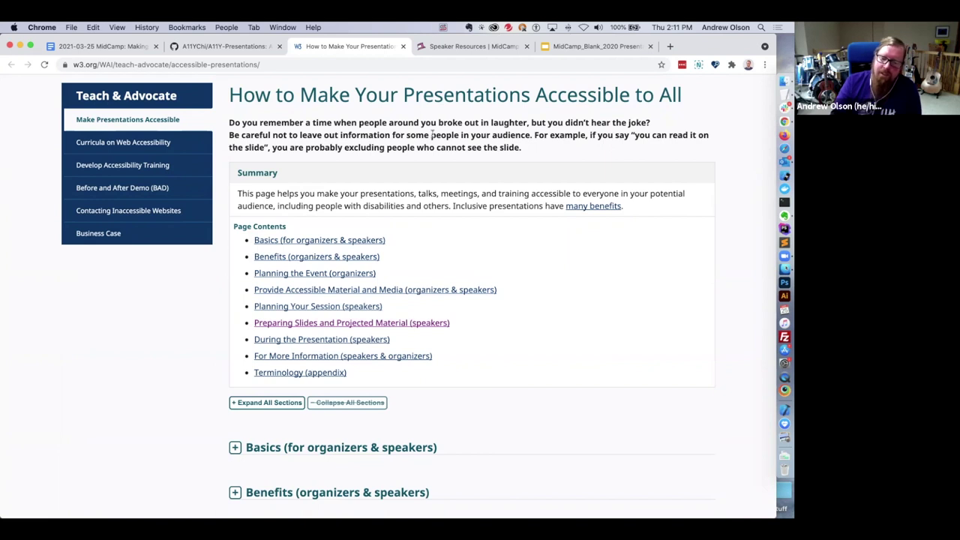
{"action": "scroll", "coordinate": [405, 158], "scroll_direction": "up", "scroll_amount": 2}
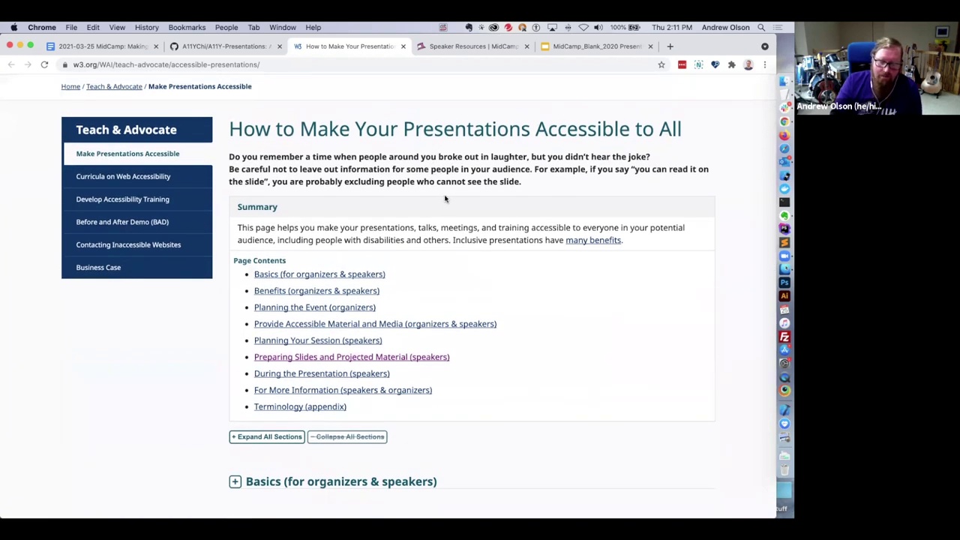
{"action": "scroll", "coordinate": [445, 199], "scroll_direction": "down", "scroll_amount": 5}
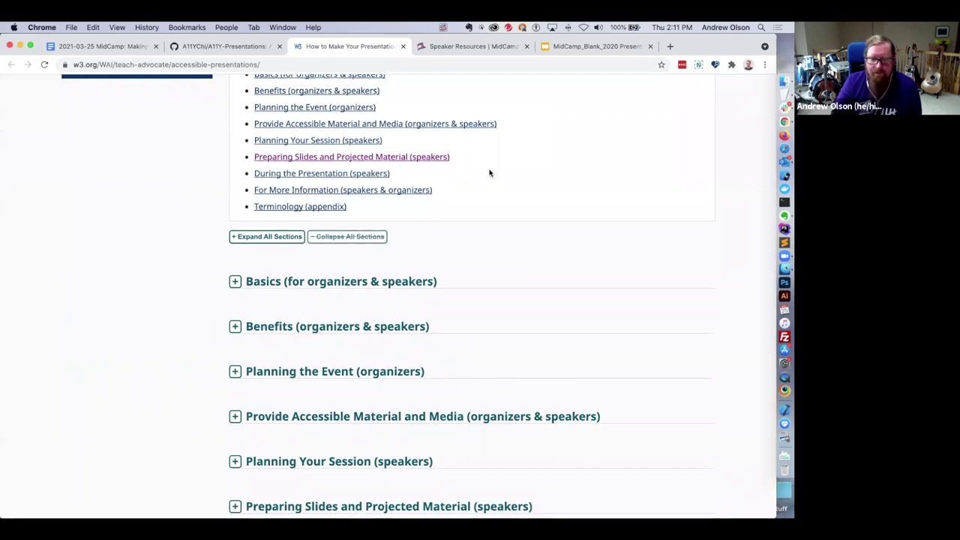
{"action": "scroll", "coordinate": [517, 169], "scroll_direction": "up", "scroll_amount": 2}
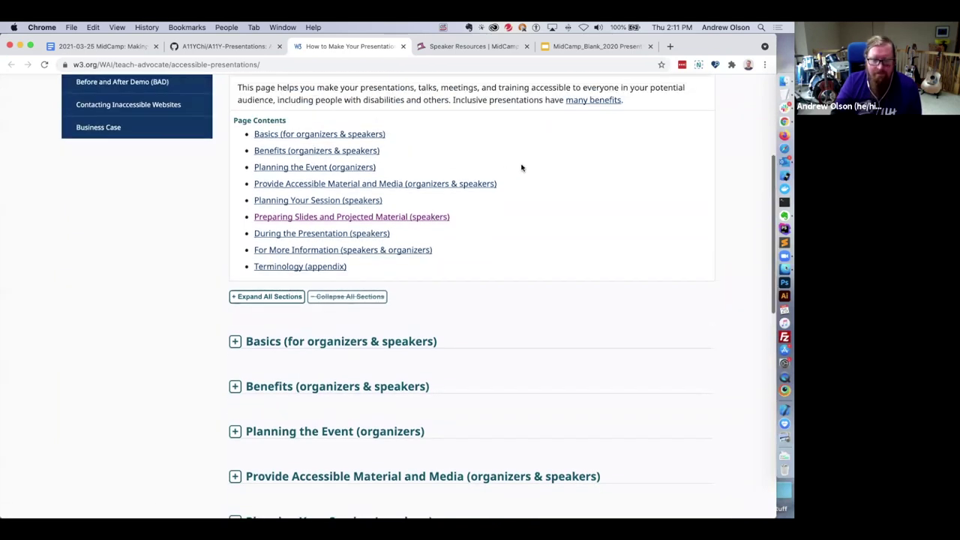
{"action": "scroll", "coordinate": [539, 170], "scroll_direction": "down", "scroll_amount": 1}
{"action": "scroll", "coordinate": [542, 172], "scroll_direction": "up", "scroll_amount": 4}
{"action": "scroll", "coordinate": [542, 172], "scroll_direction": "up", "scroll_amount": 3}
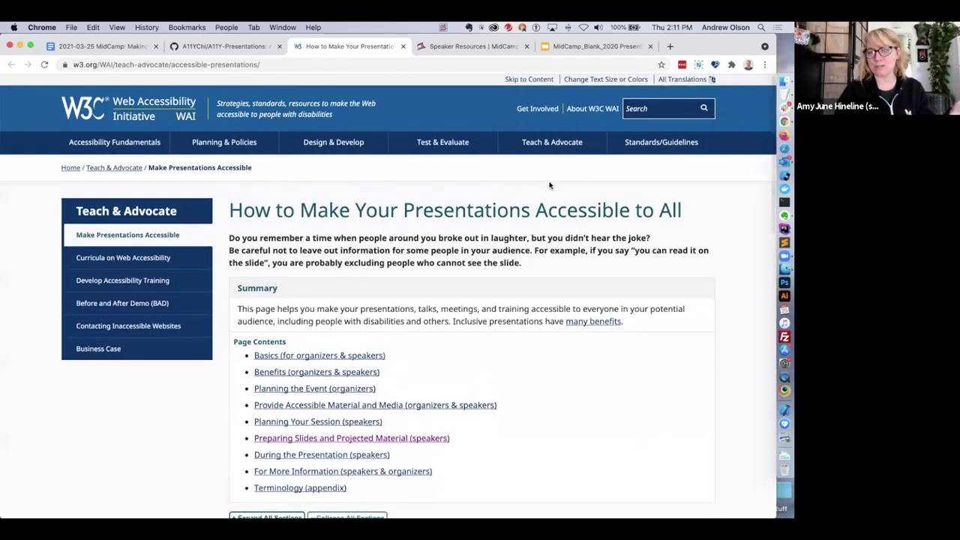
{"action": "scroll", "coordinate": [549, 185], "scroll_direction": "down", "scroll_amount": 1}
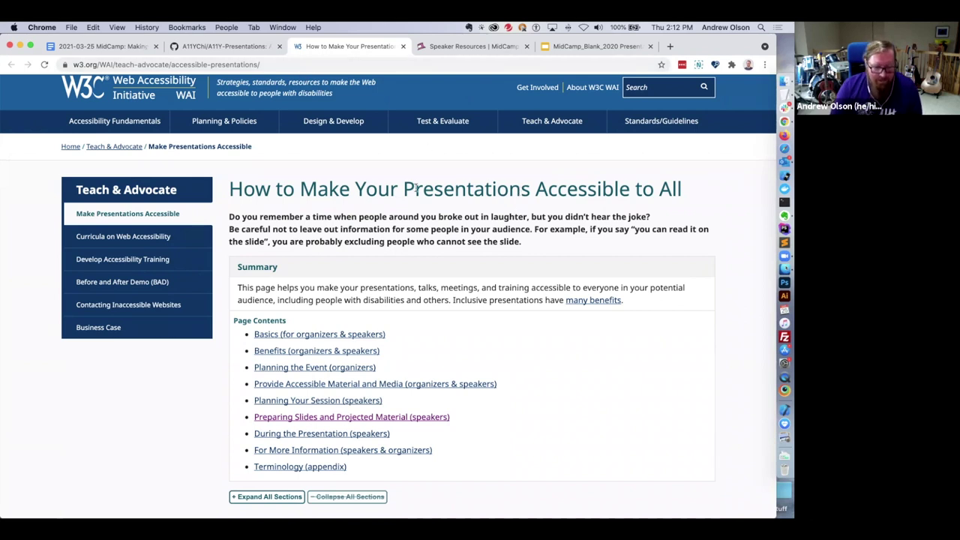
{"action": "scroll", "coordinate": [364, 210], "scroll_direction": "up", "scroll_amount": 1}
{"action": "scroll", "coordinate": [363, 210], "scroll_direction": "down", "scroll_amount": 3}
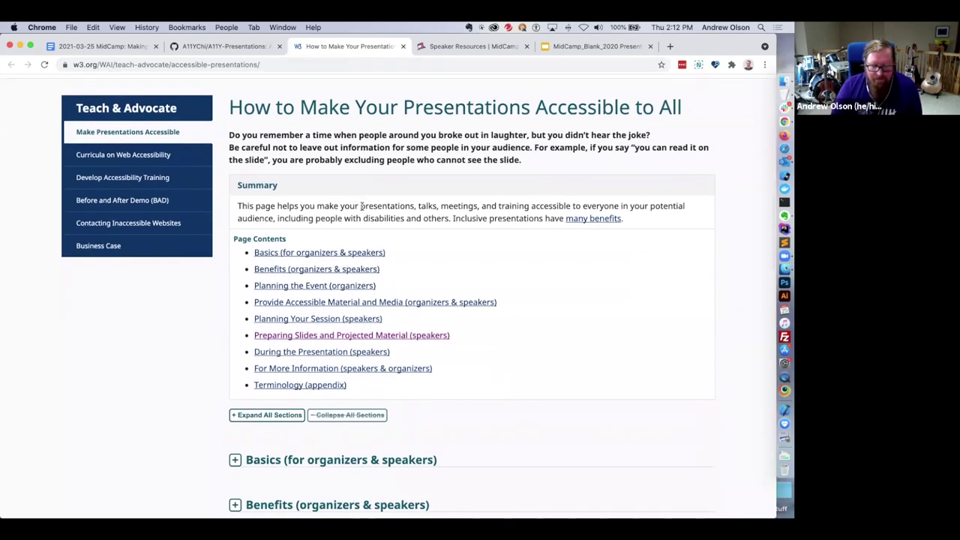
{"action": "scroll", "coordinate": [362, 206], "scroll_direction": "down", "scroll_amount": 1}
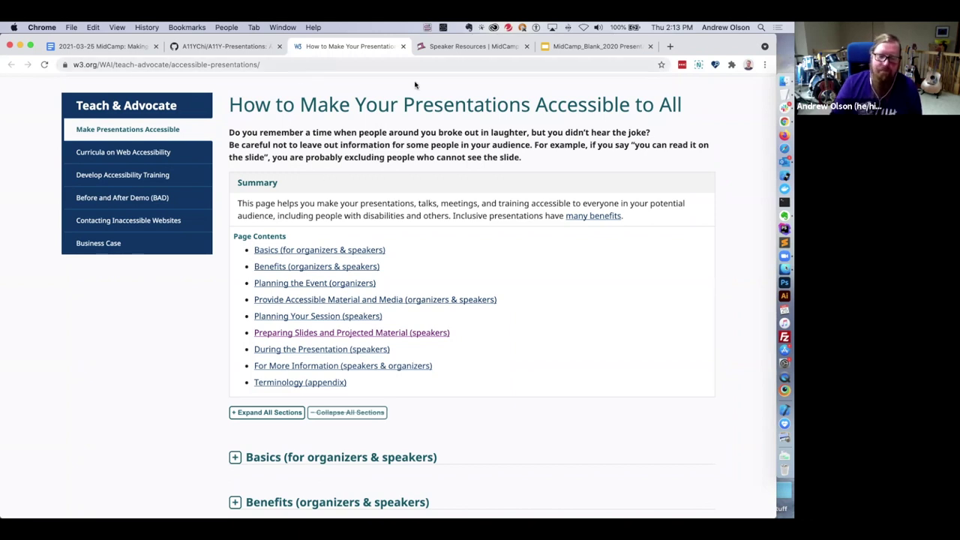
Step: Show the A11Y-Presentations guide and scroll down to its Color Contrast section
{"action": "left_click", "coordinate": [225, 47]}
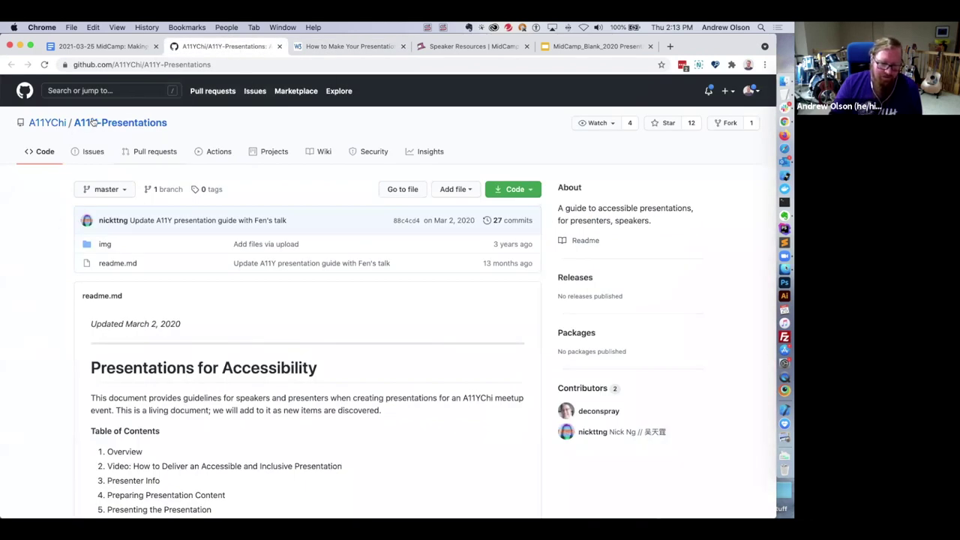
{"action": "mouse_move", "coordinate": [43, 130]}
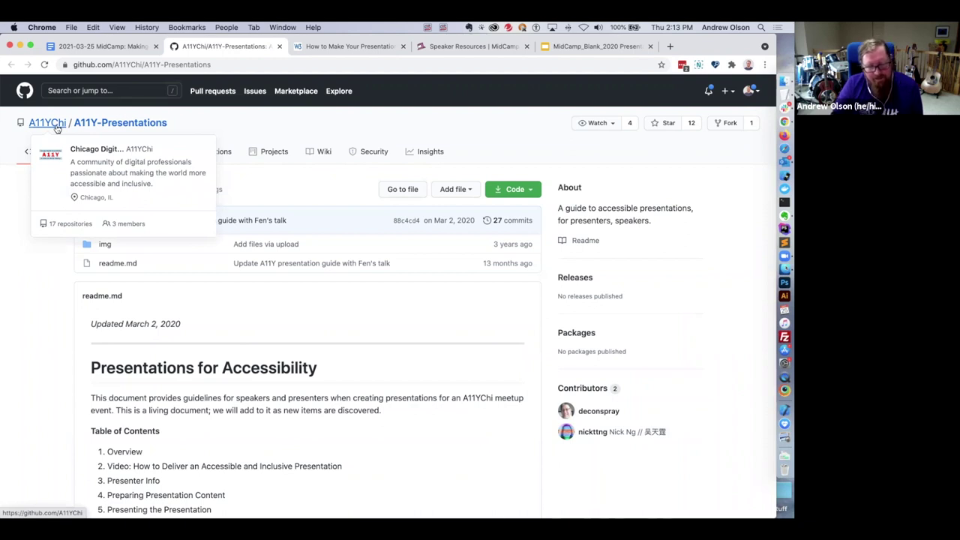
{"action": "scroll", "coordinate": [57, 198], "scroll_direction": "down", "scroll_amount": 5}
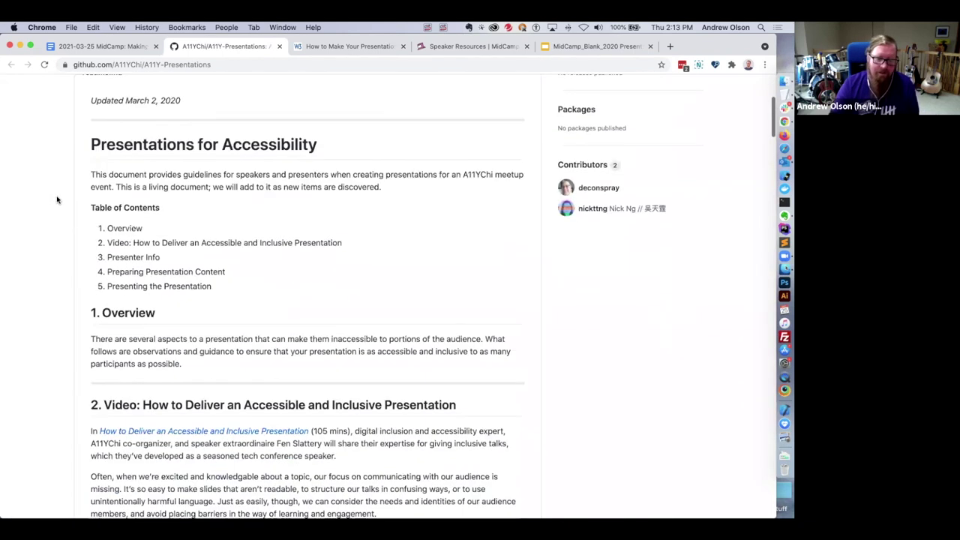
{"action": "scroll", "coordinate": [56, 199], "scroll_direction": "down", "scroll_amount": 5}
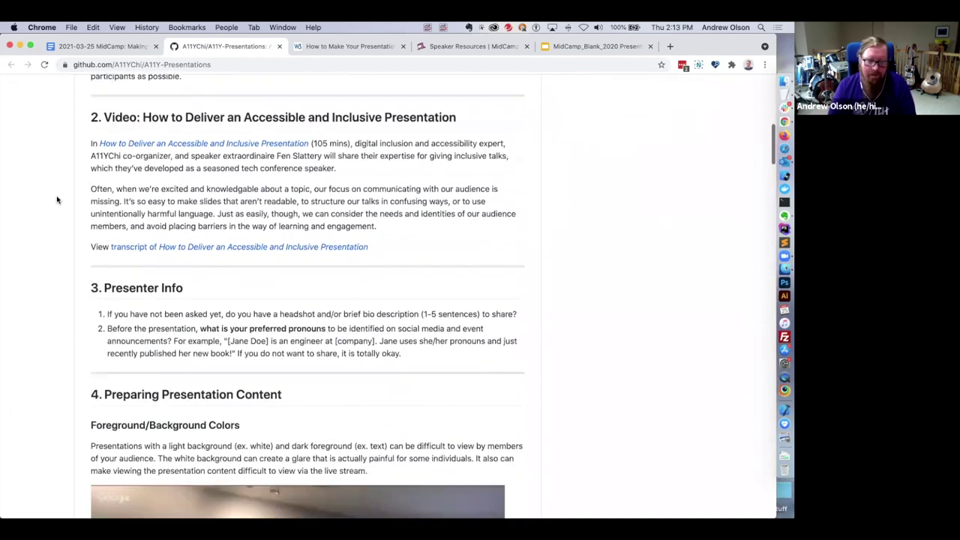
{"action": "scroll", "coordinate": [56, 199], "scroll_direction": "down", "scroll_amount": 4}
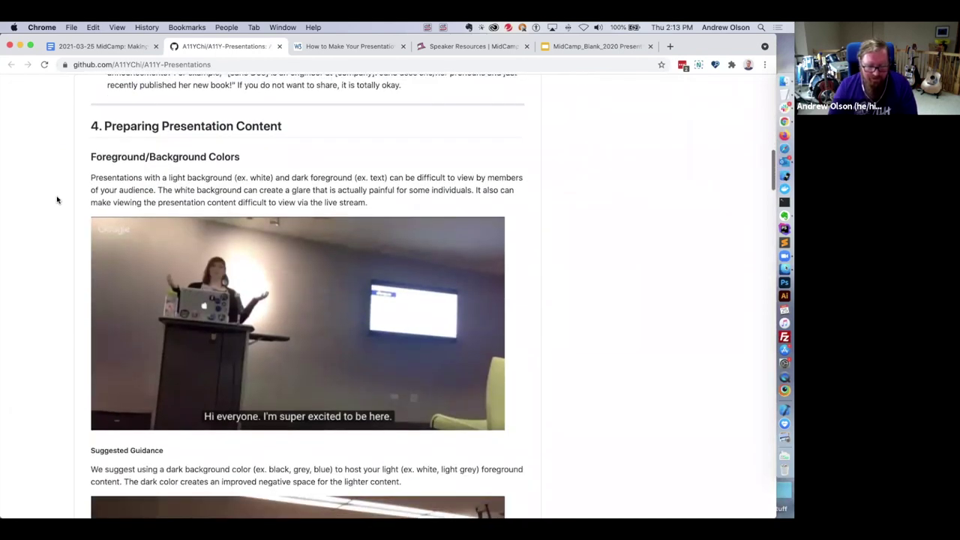
{"action": "scroll", "coordinate": [57, 199], "scroll_direction": "down", "scroll_amount": 1}
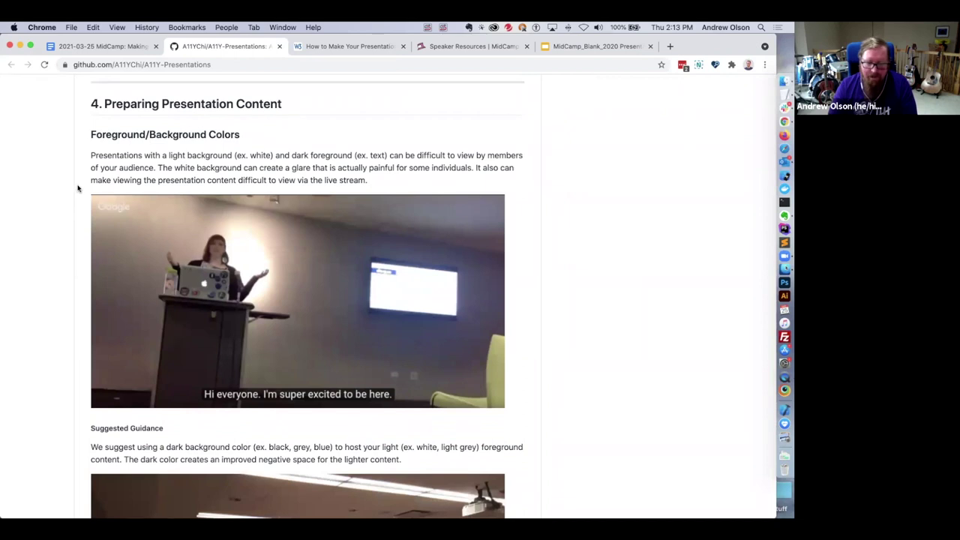
{"action": "scroll", "coordinate": [77, 188], "scroll_direction": "down", "scroll_amount": 4}
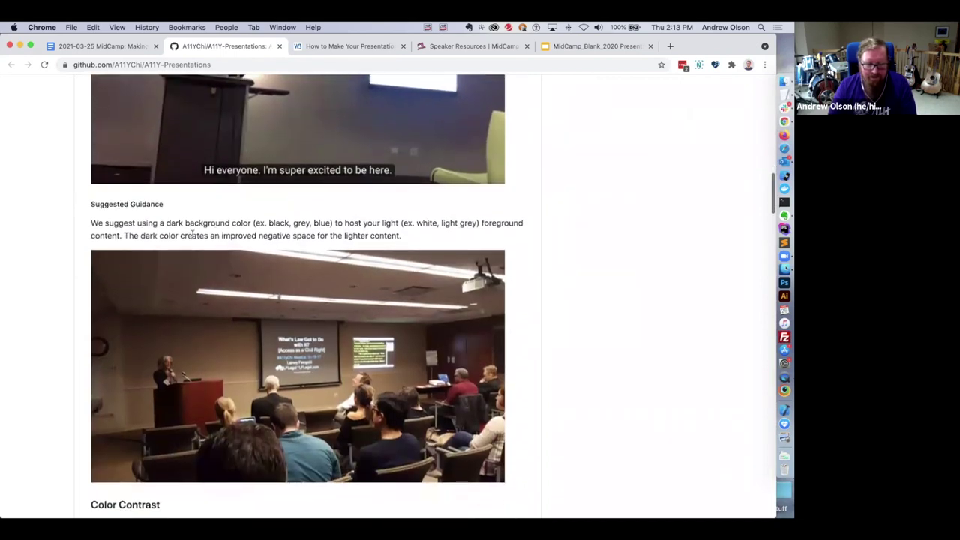
Step: Highlight the dark-background, negative-space and WCAG contrast ratio passages, then bring up the contrast checker link's menu
{"action": "left_click_drag", "start_coordinate": [148, 223], "coordinate": [236, 234]}
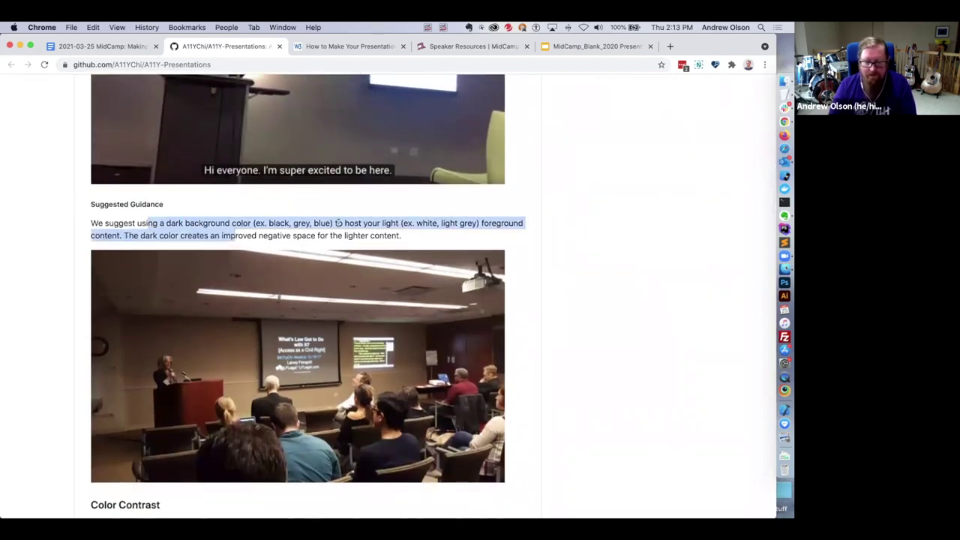
{"action": "left_click_drag", "start_coordinate": [141, 235], "coordinate": [405, 238]}
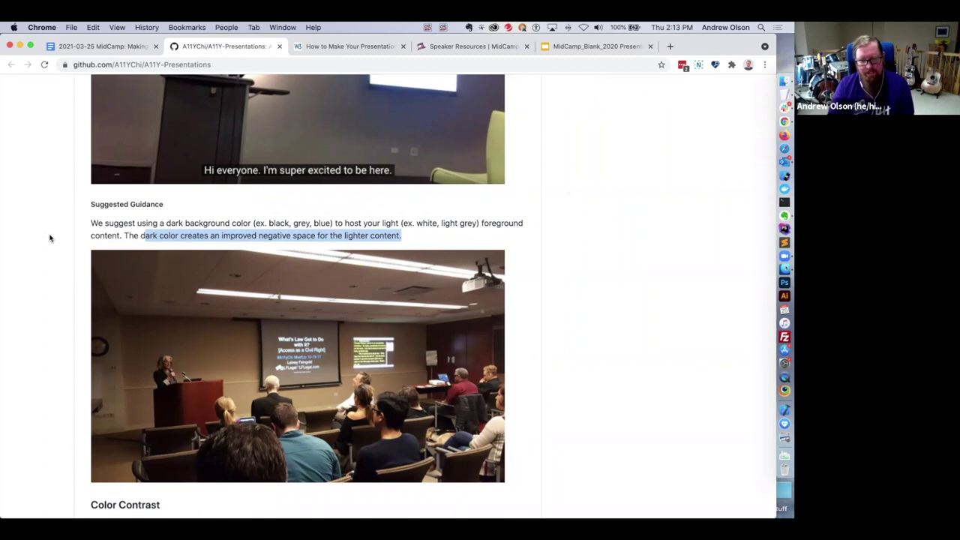
{"action": "scroll", "coordinate": [50, 238], "scroll_direction": "down", "scroll_amount": 4}
{"action": "scroll", "coordinate": [50, 237], "scroll_direction": "down", "scroll_amount": 5}
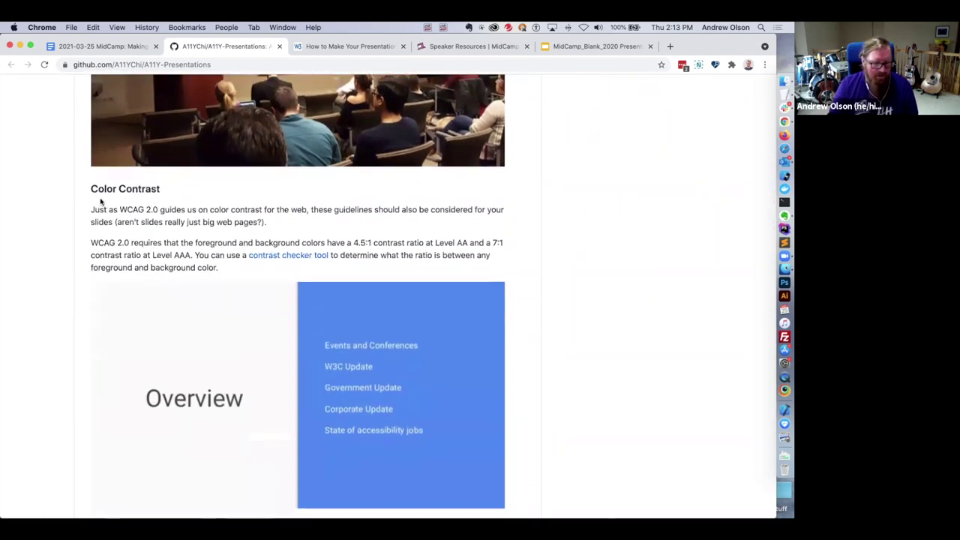
{"action": "scroll", "coordinate": [48, 200], "scroll_direction": "down", "scroll_amount": 1}
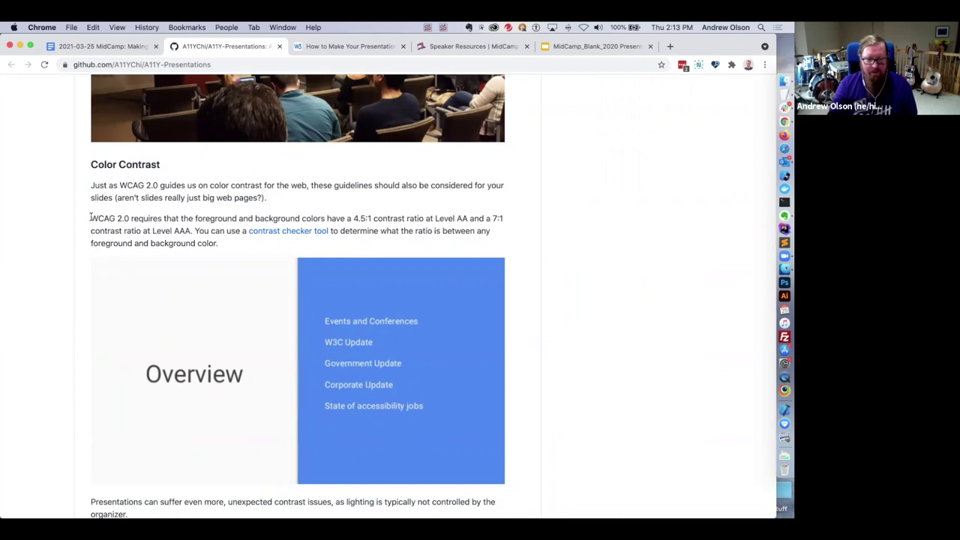
{"action": "left_click_drag", "start_coordinate": [91, 217], "coordinate": [219, 245]}
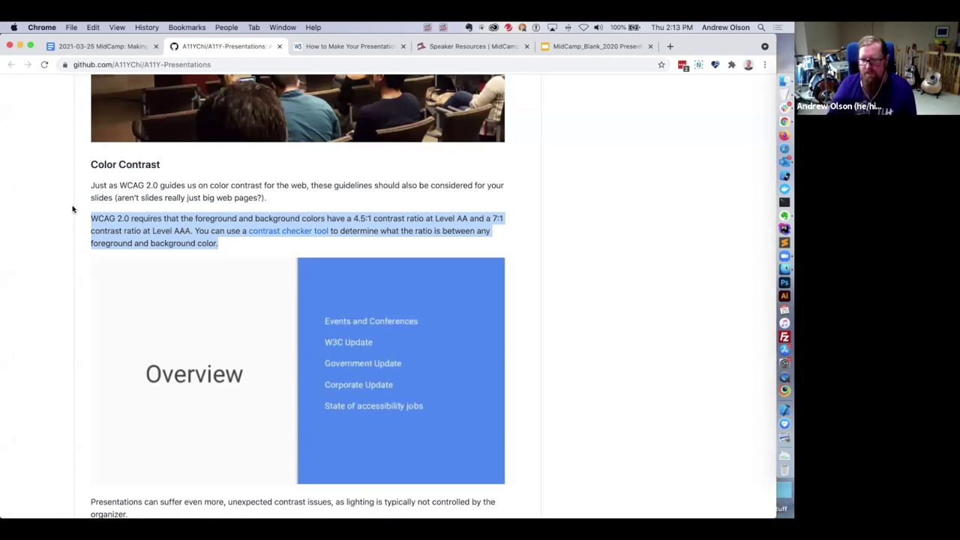
{"action": "left_click", "coordinate": [138, 218]}
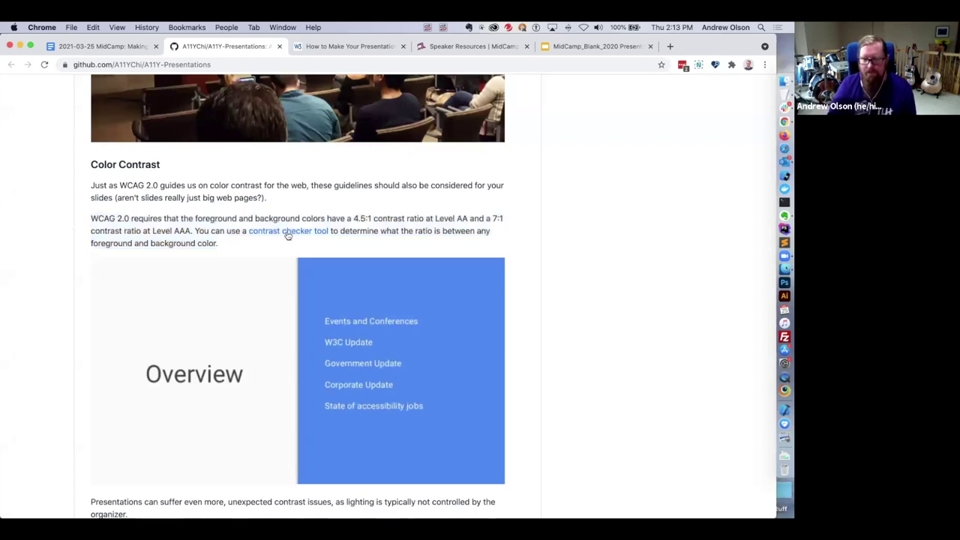
{"action": "right_click", "coordinate": [264, 232]}
Step: Open the contrast checker tool link in a new tab and view the TPGi page
{"action": "left_click", "coordinate": [293, 238]}
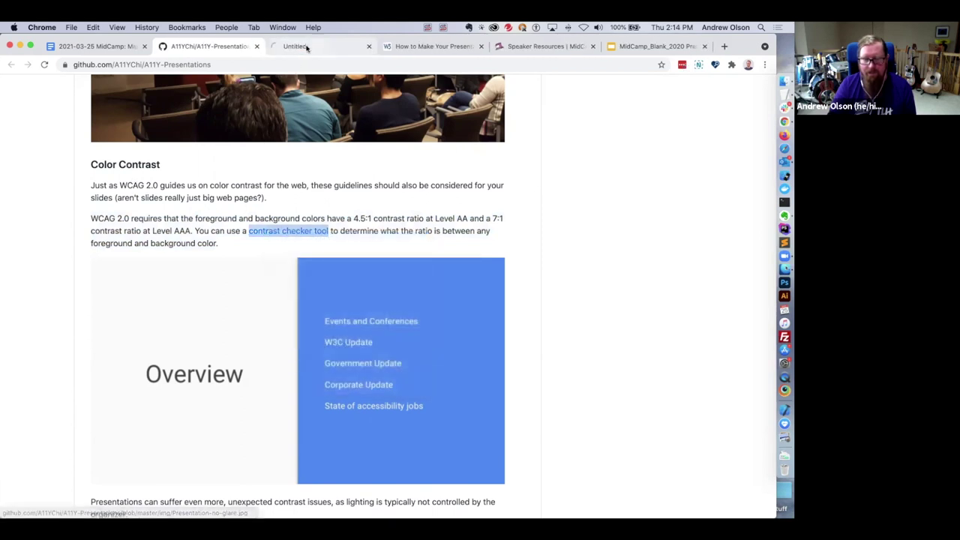
{"action": "left_click", "coordinate": [306, 46]}
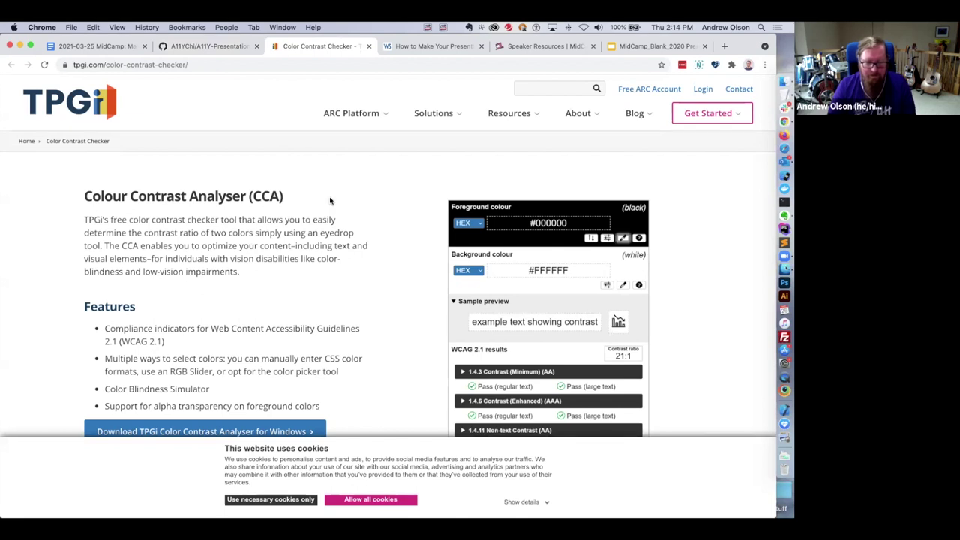
{"action": "scroll", "coordinate": [331, 198], "scroll_direction": "down", "scroll_amount": 1}
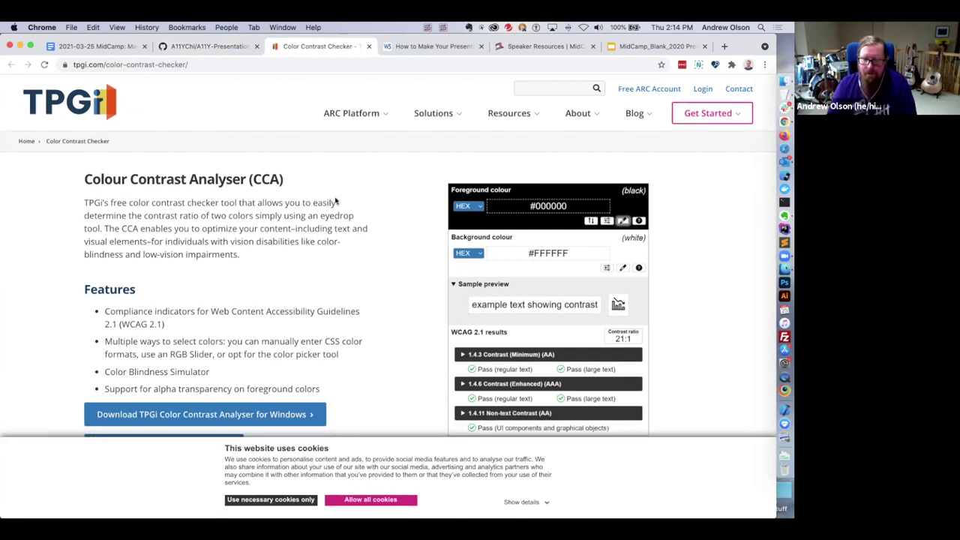
{"action": "scroll", "coordinate": [381, 209], "scroll_direction": "down", "scroll_amount": 1}
{"action": "scroll", "coordinate": [427, 233], "scroll_direction": "down", "scroll_amount": 1}
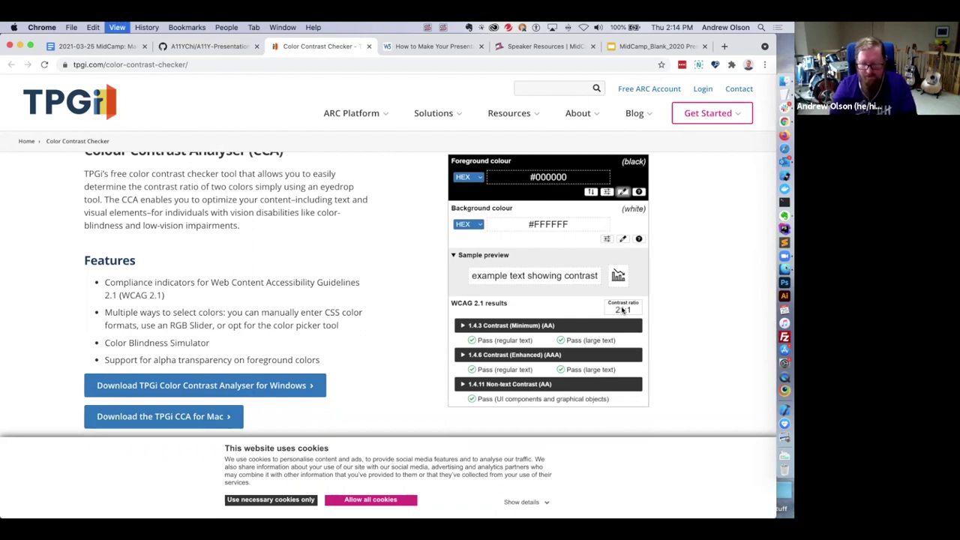
Step: Zoom the Colour Contrast Analyser page to 150% and review its sample results and downloads
{"action": "key", "text": "super+equal"}
{"action": "key", "text": "super+equal"}
{"action": "key", "text": "super+equal"}
{"action": "scroll", "coordinate": [622, 311], "scroll_direction": "down", "scroll_amount": 5}
{"action": "scroll", "coordinate": [612, 306], "scroll_direction": "up", "scroll_amount": 3}
{"action": "scroll", "coordinate": [613, 304], "scroll_direction": "up", "scroll_amount": 2}
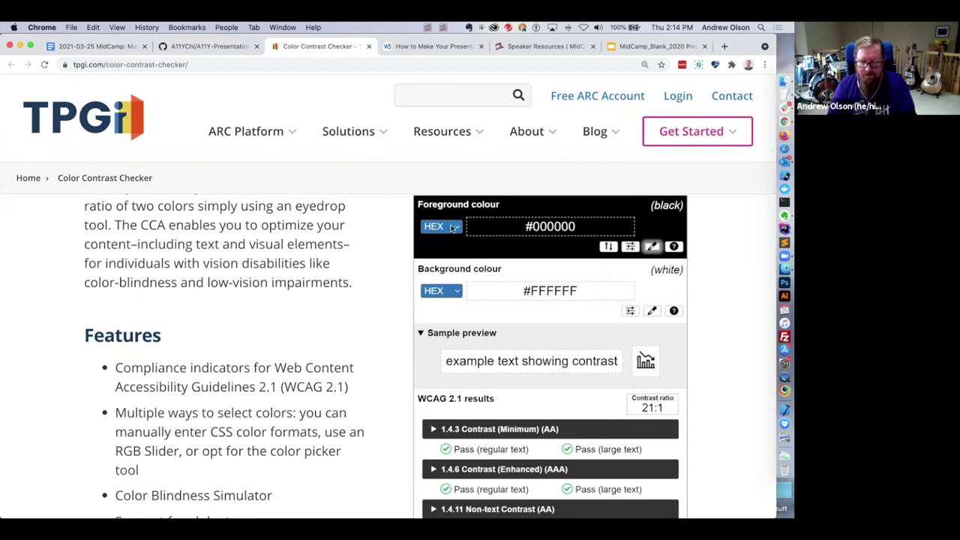
{"action": "scroll", "coordinate": [368, 231], "scroll_direction": "down", "scroll_amount": 2}
{"action": "scroll", "coordinate": [369, 231], "scroll_direction": "up", "scroll_amount": 3}
{"action": "scroll", "coordinate": [540, 342], "scroll_direction": "down", "scroll_amount": 1}
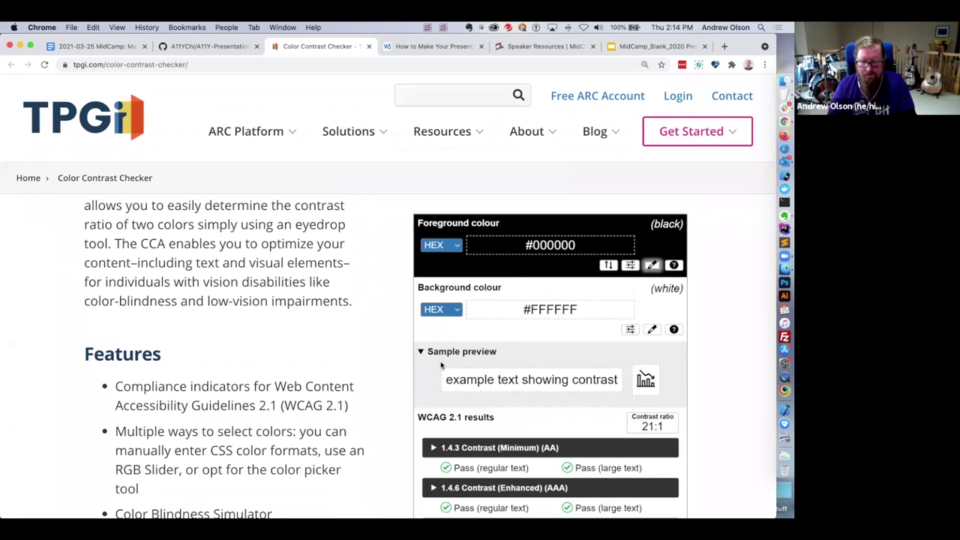
{"action": "scroll", "coordinate": [307, 278], "scroll_direction": "up", "scroll_amount": 5}
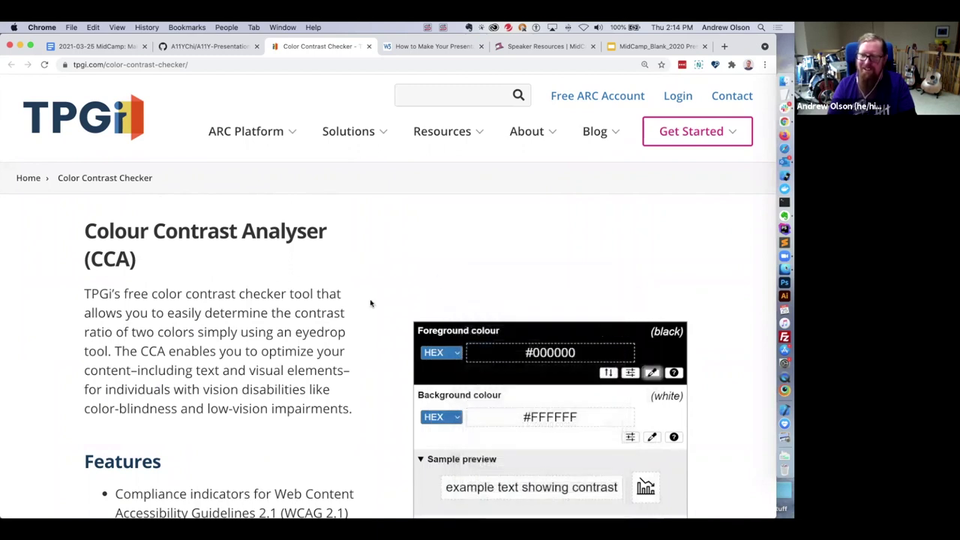
{"action": "scroll", "coordinate": [370, 302], "scroll_direction": "down", "scroll_amount": 7}
{"action": "scroll", "coordinate": [370, 302], "scroll_direction": "down", "scroll_amount": 8}
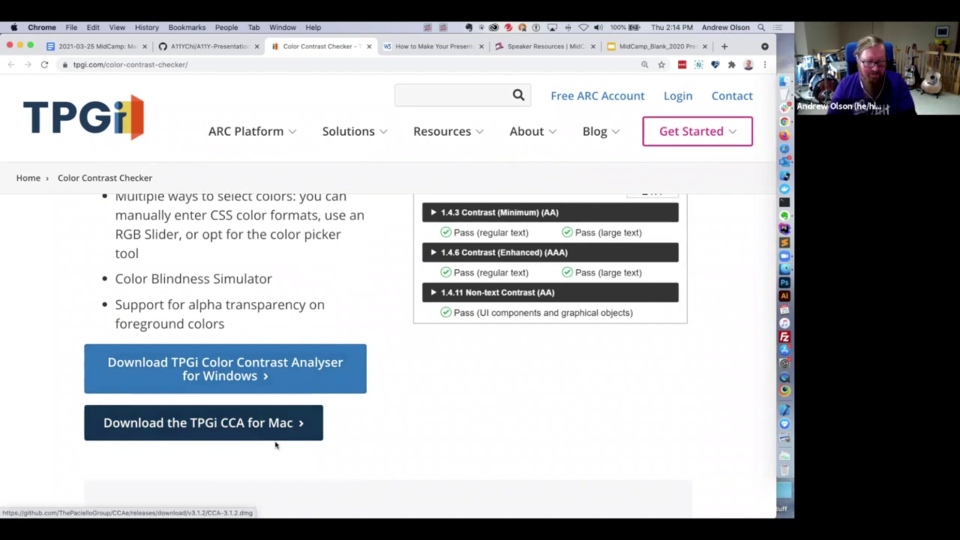
{"action": "scroll", "coordinate": [335, 437], "scroll_direction": "up", "scroll_amount": 15}
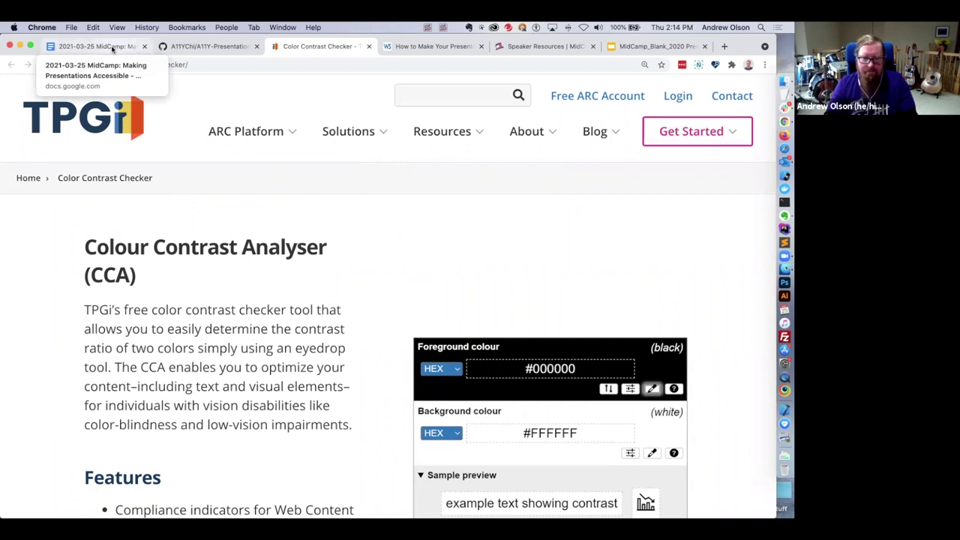
Step: Return to the Making Presentations Accessible doc, put the cursor under Open Discussion, and scroll up to the intro
{"action": "left_click", "coordinate": [113, 47]}
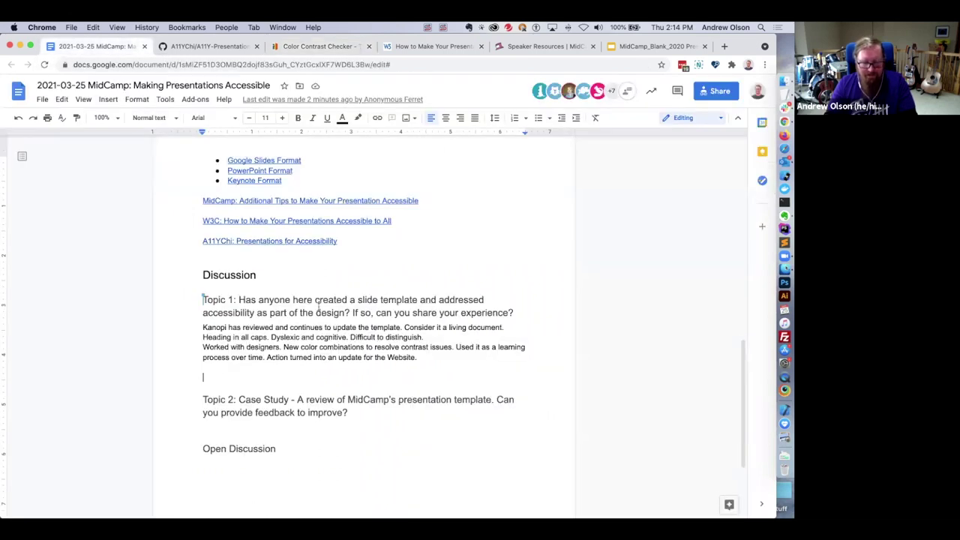
{"action": "scroll", "coordinate": [319, 307], "scroll_direction": "up", "scroll_amount": 1}
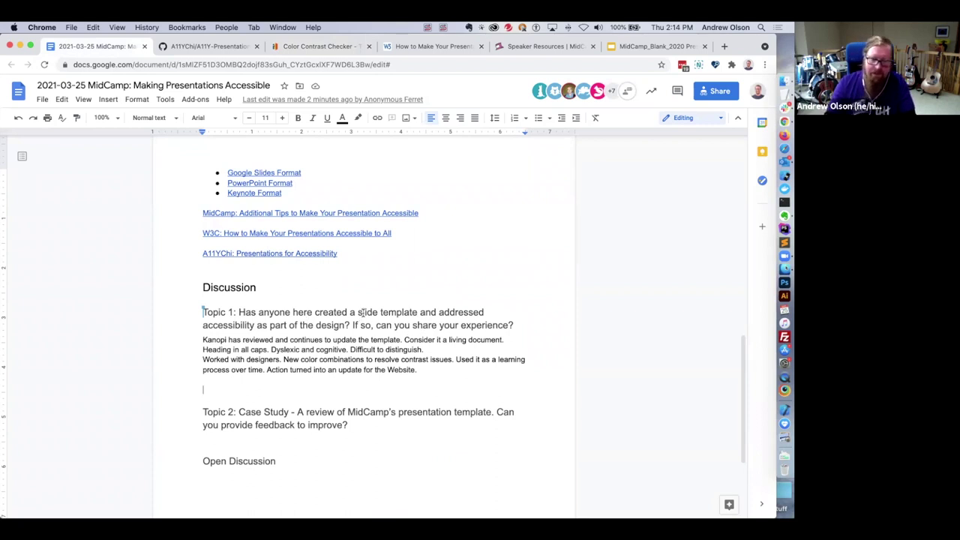
{"action": "scroll", "coordinate": [363, 314], "scroll_direction": "down", "scroll_amount": 1}
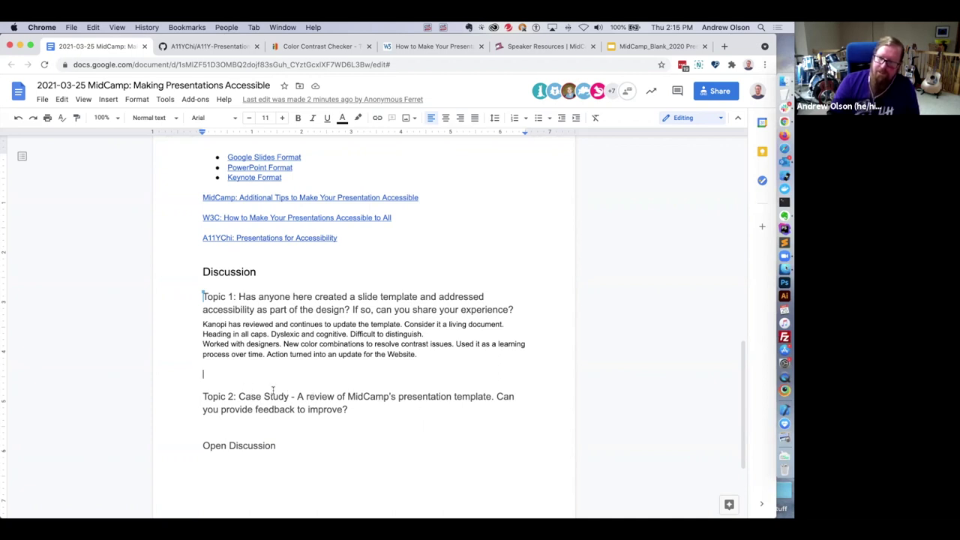
{"action": "left_click", "coordinate": [233, 470]}
{"action": "left_click", "coordinate": [235, 459]}
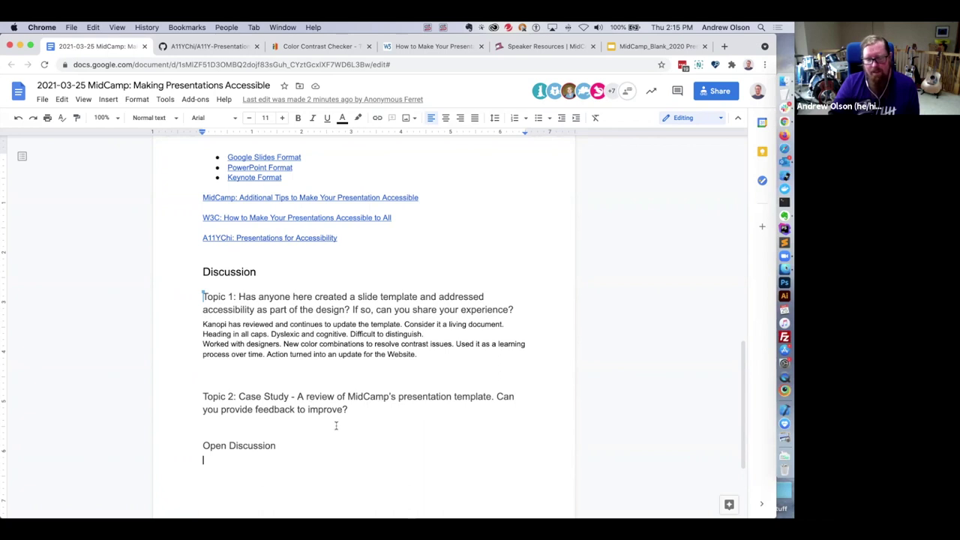
{"action": "scroll", "coordinate": [321, 365], "scroll_direction": "up", "scroll_amount": 5}
{"action": "scroll", "coordinate": [321, 365], "scroll_direction": "up", "scroll_amount": 2}
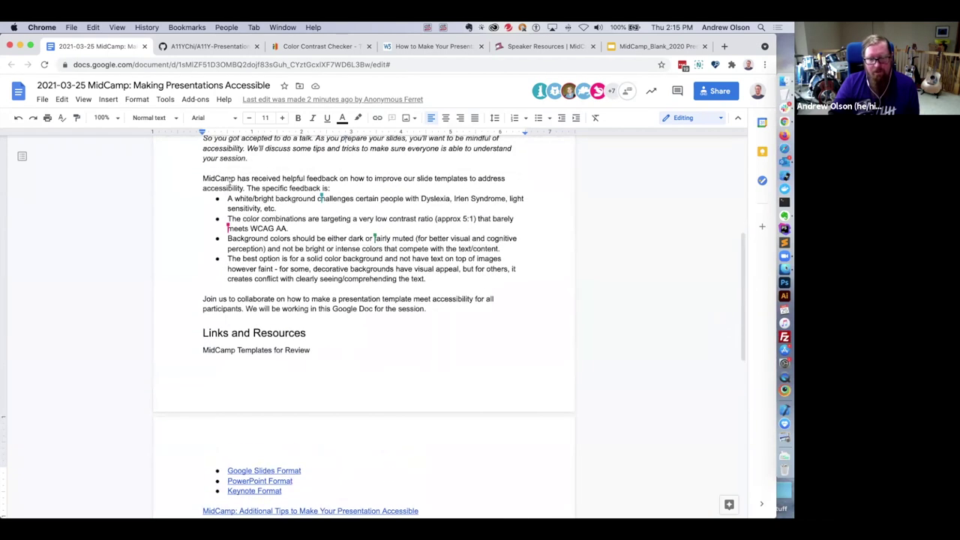
Step: Select the feedback paragraph and its four bullets, and zoom the page in twice
{"action": "left_click_drag", "start_coordinate": [201, 177], "coordinate": [468, 283]}
{"action": "key", "text": "super+equal"}
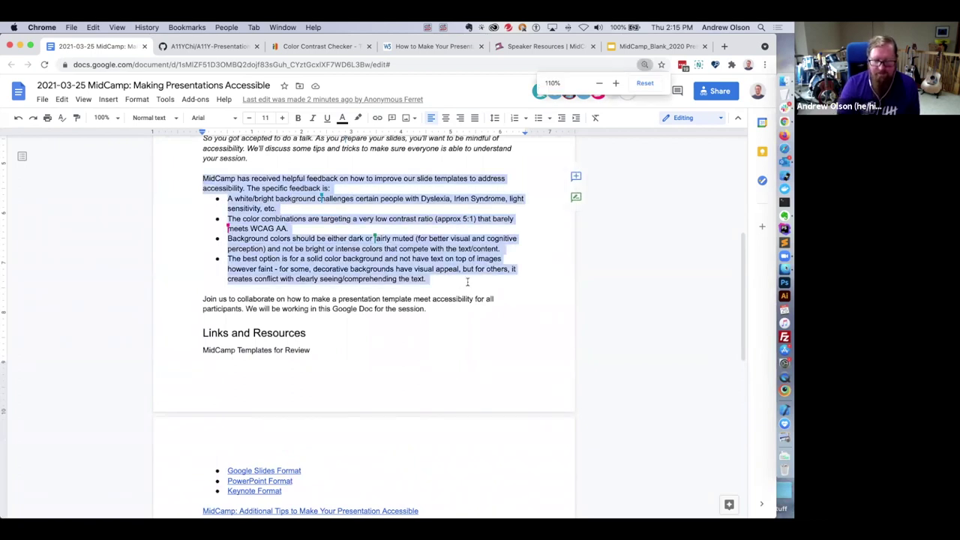
{"action": "key", "text": "super+equal"}
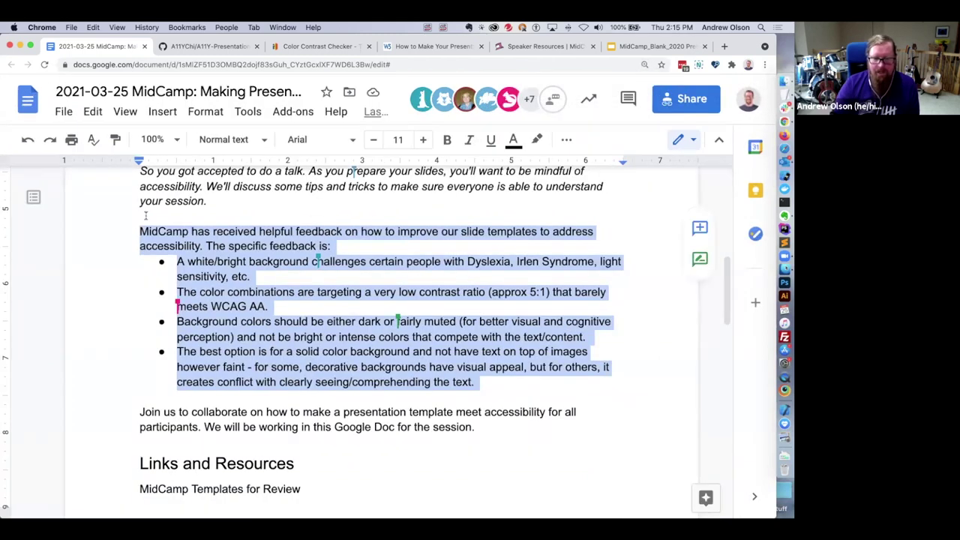
{"action": "left_click", "coordinate": [167, 218]}
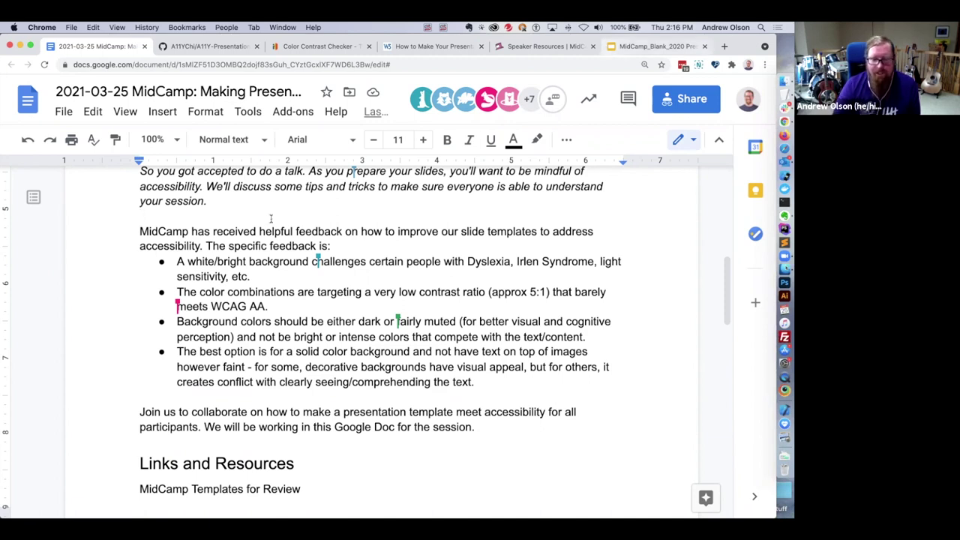
Step: Scroll through the notes and select the first bullet about white backgrounds
{"action": "scroll", "coordinate": [281, 216], "scroll_direction": "up", "scroll_amount": 1}
{"action": "scroll", "coordinate": [281, 216], "scroll_direction": "down", "scroll_amount": 1}
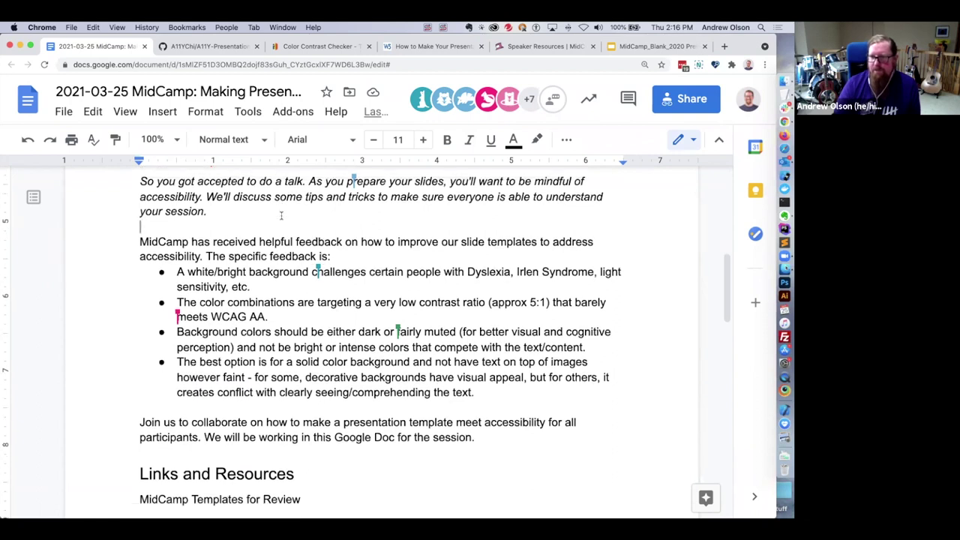
{"action": "scroll", "coordinate": [162, 180], "scroll_direction": "down", "scroll_amount": 1}
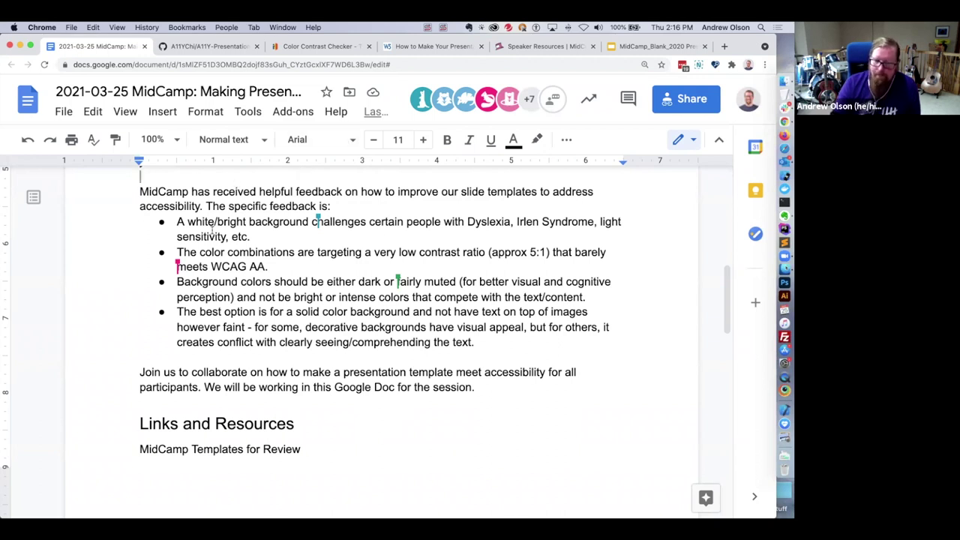
{"action": "left_click_drag", "start_coordinate": [262, 237], "coordinate": [174, 222]}
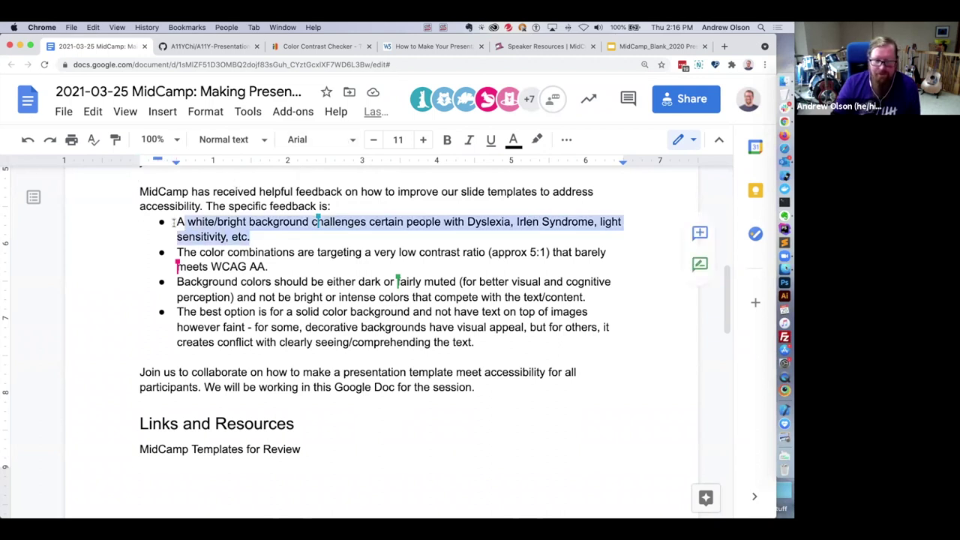
Step: Select the A11YChi guide's Suggested Guidance sentence on dark backgrounds, then return to the shared Doc
{"action": "left_click", "coordinate": [204, 46]}
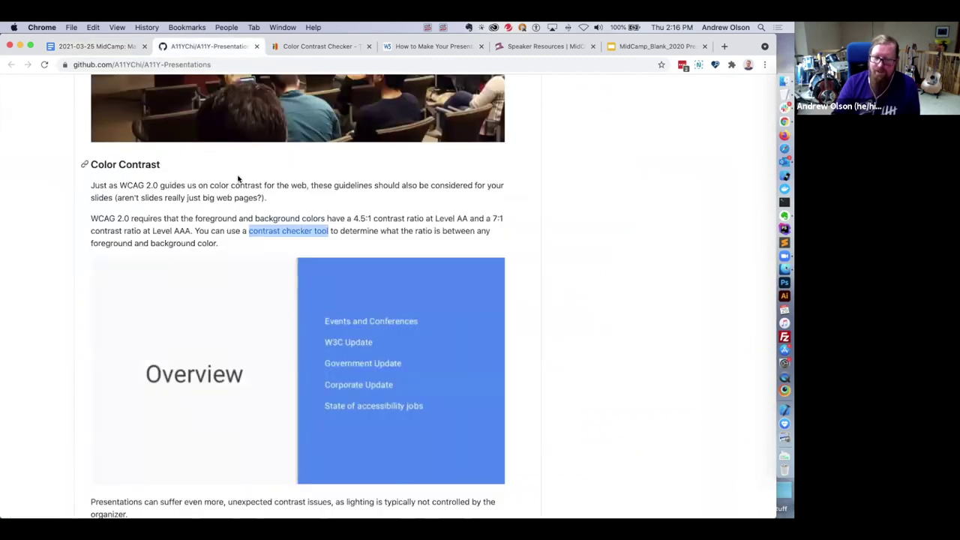
{"action": "scroll", "coordinate": [133, 215], "scroll_direction": "up", "scroll_amount": 1}
{"action": "scroll", "coordinate": [133, 215], "scroll_direction": "down", "scroll_amount": 10}
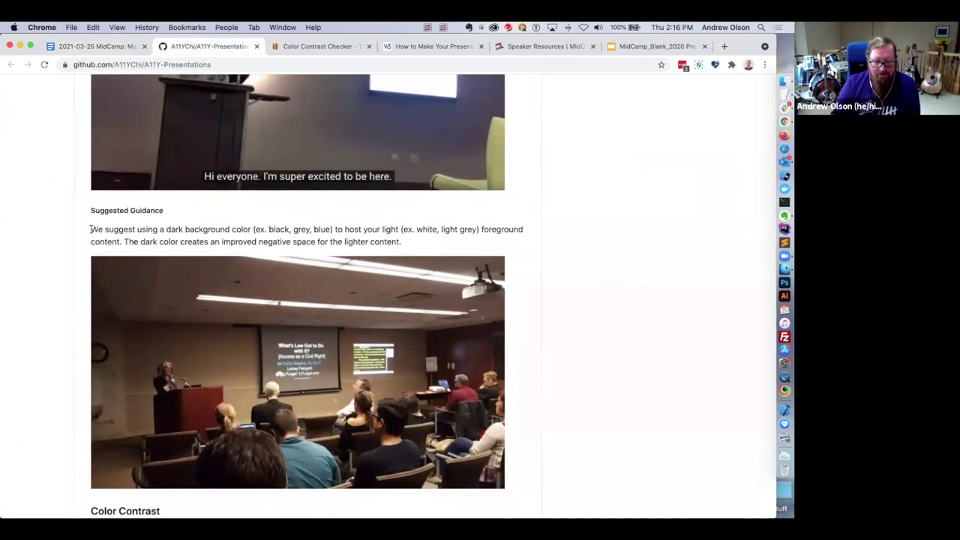
{"action": "left_click_drag", "start_coordinate": [91, 229], "coordinate": [413, 240]}
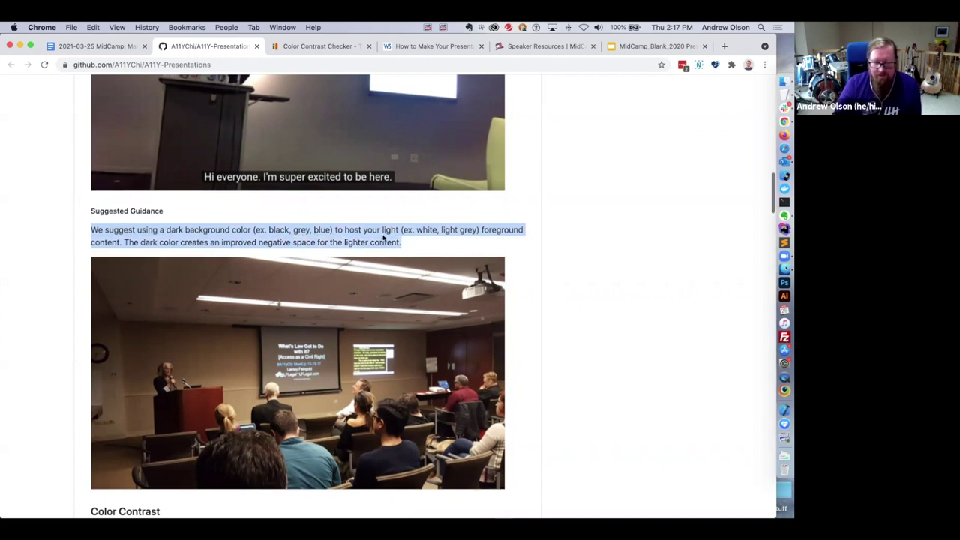
{"action": "left_click", "coordinate": [91, 47]}
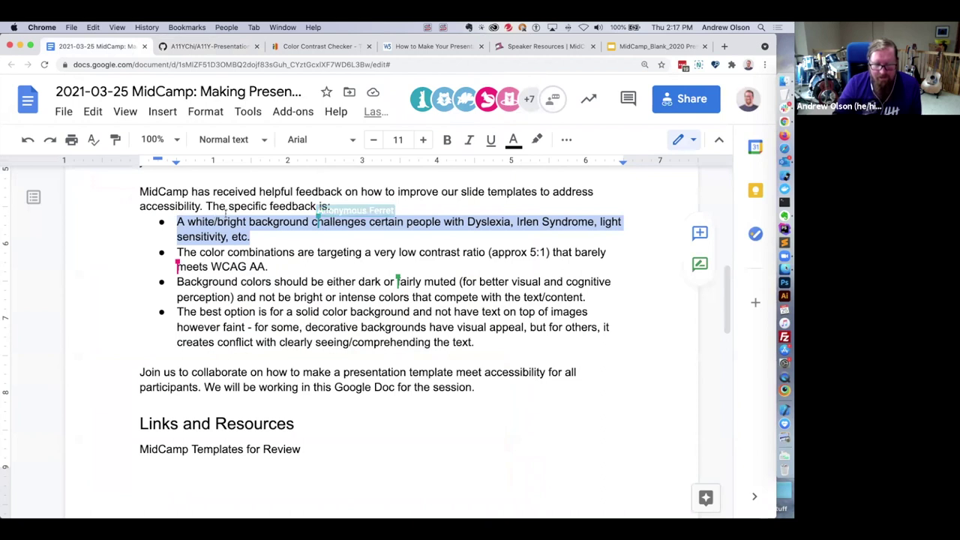
Step: Deselect the first bullet and show the MidCamp_Blank_2020 template's single-line title slide
{"action": "left_click", "coordinate": [471, 210]}
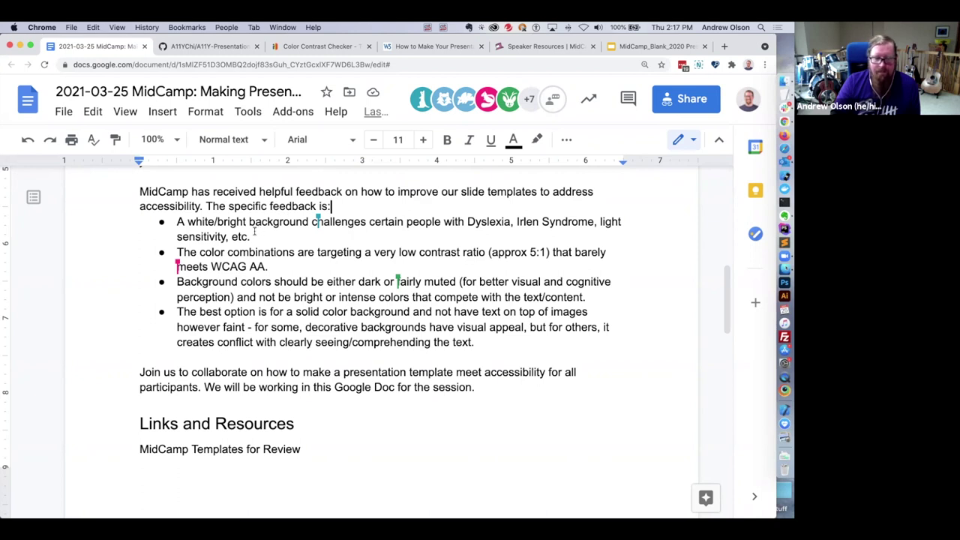
{"action": "scroll", "coordinate": [254, 232], "scroll_direction": "down", "scroll_amount": 1}
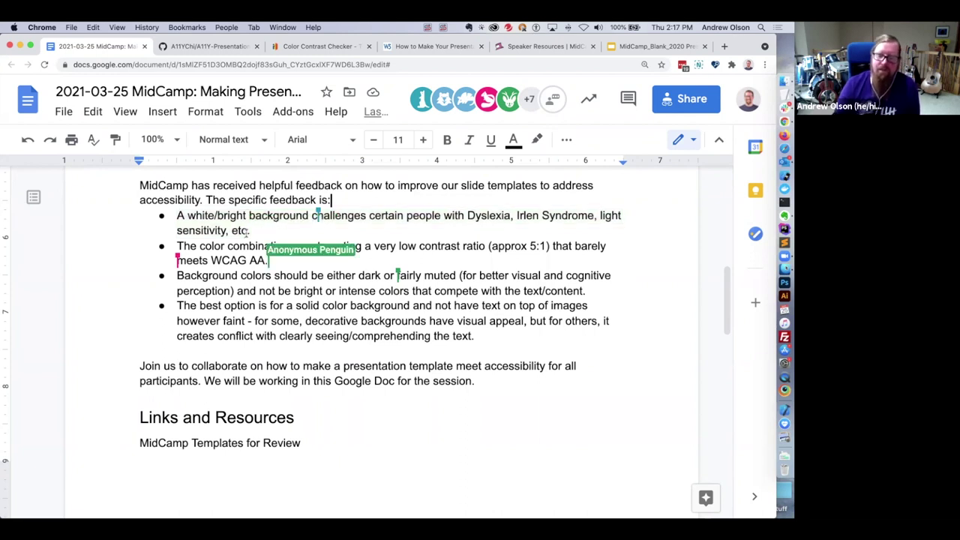
{"action": "left_click", "coordinate": [657, 46]}
{"action": "left_click", "coordinate": [110, 192]}
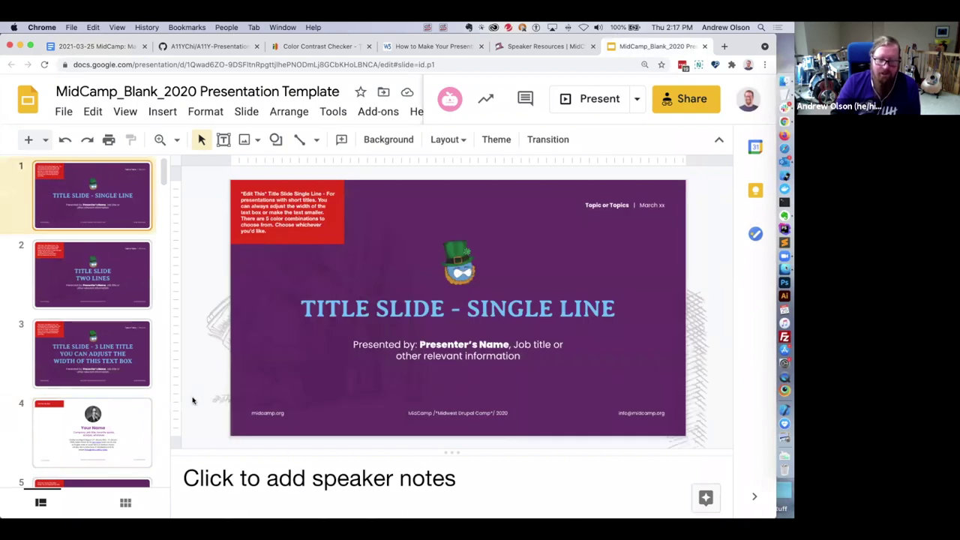
Step: Browse the Your Name bio, purple section title and large-text slides, then return to the shared Doc
{"action": "left_click", "coordinate": [112, 420]}
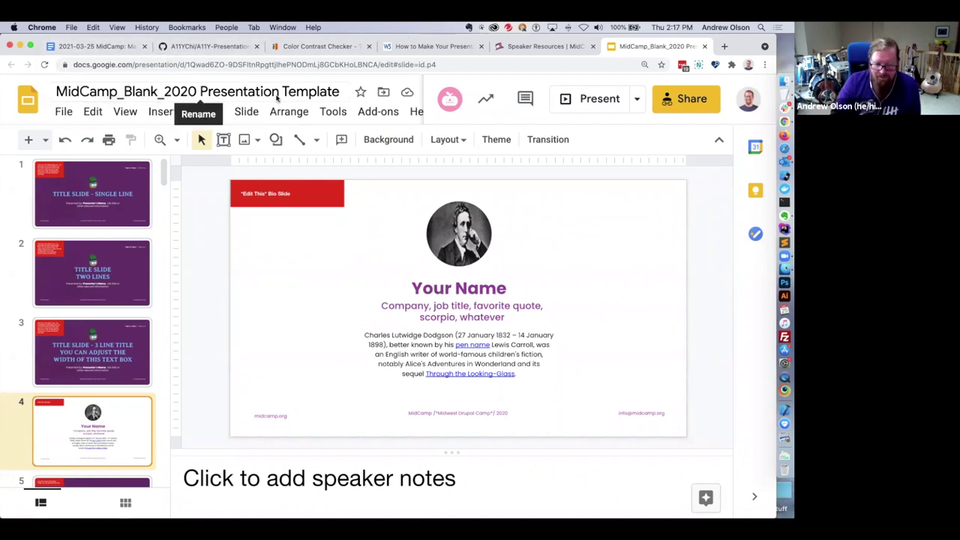
{"action": "scroll", "coordinate": [89, 311], "scroll_direction": "down", "scroll_amount": 3}
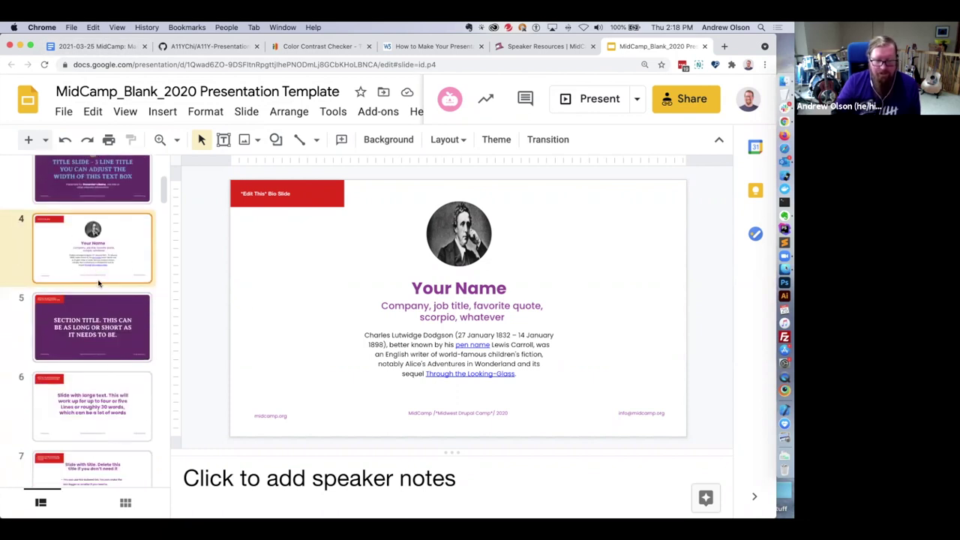
{"action": "left_click", "coordinate": [99, 342]}
{"action": "scroll", "coordinate": [101, 343], "scroll_direction": "down", "scroll_amount": 1}
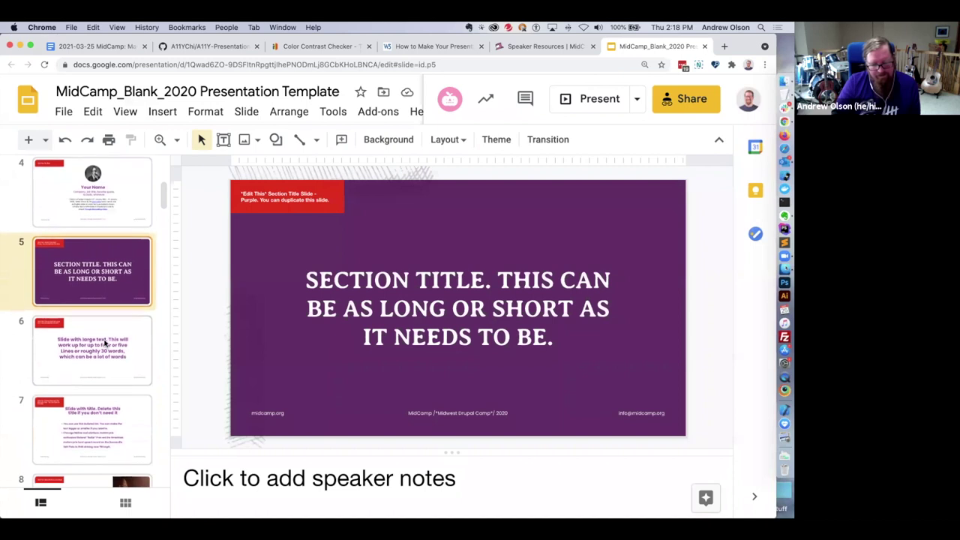
{"action": "left_click", "coordinate": [107, 341]}
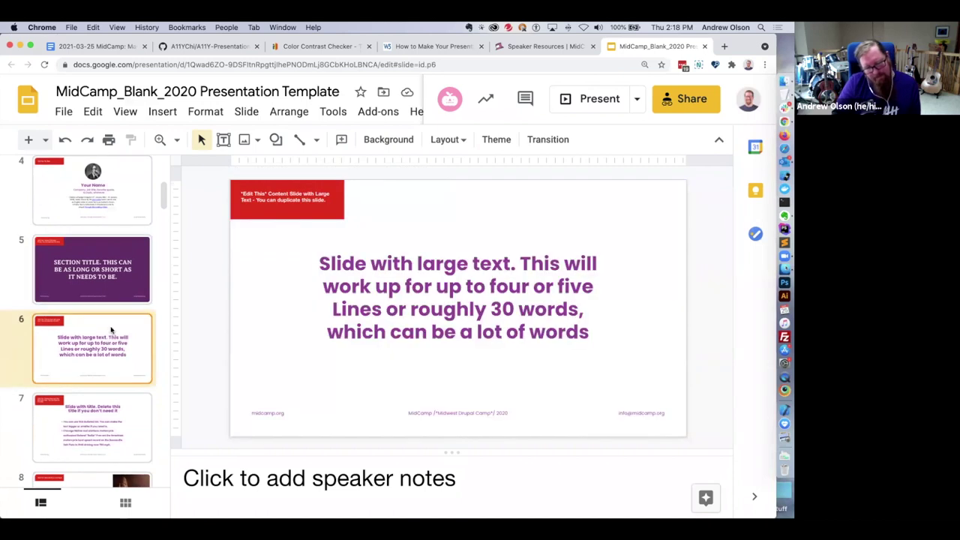
{"action": "left_click", "coordinate": [114, 270]}
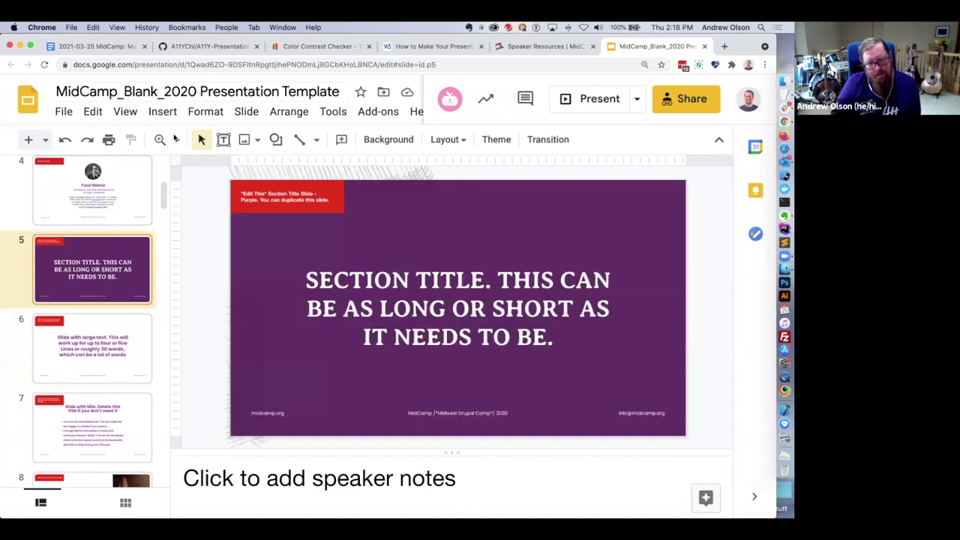
{"action": "left_click", "coordinate": [98, 47]}
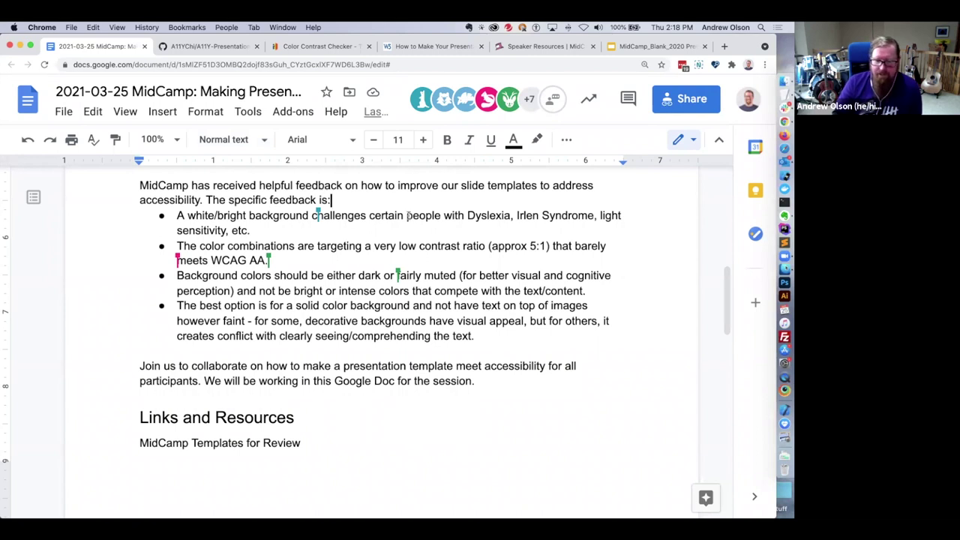
Step: Highlight the 'Dyslexia, Irlen Syndrome' mention in the feedback, then clear the highlight
{"action": "left_click_drag", "start_coordinate": [468, 216], "coordinate": [595, 216]}
{"action": "left_click", "coordinate": [256, 229]}
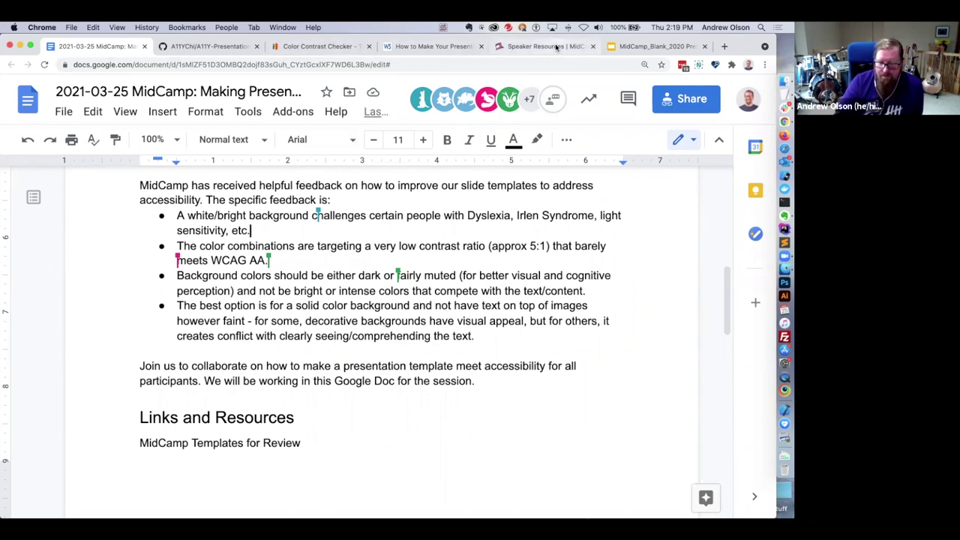
Step: Show slide 1's purple single-line title layout, select and deselect its title, then scroll the filmstrip
{"action": "left_click", "coordinate": [646, 46]}
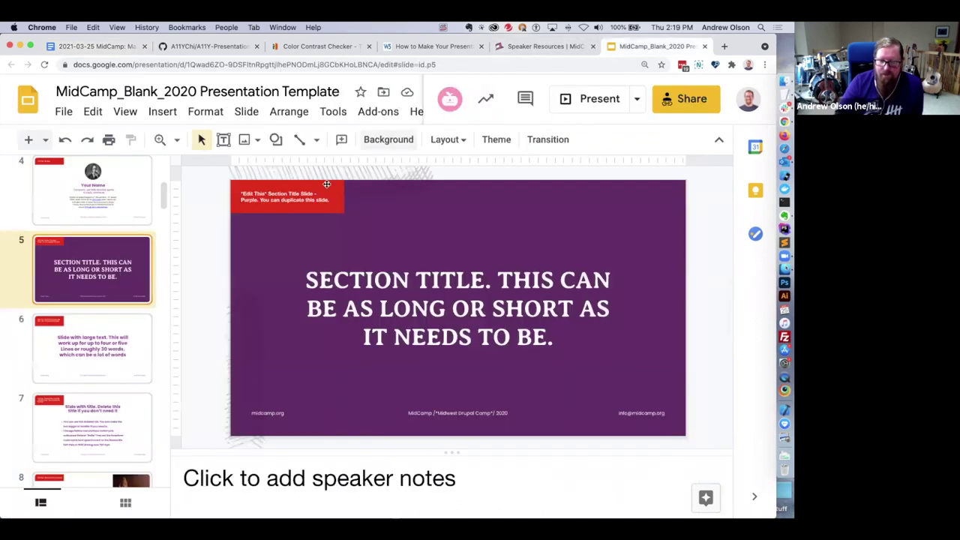
{"action": "scroll", "coordinate": [112, 233], "scroll_direction": "up", "scroll_amount": 6}
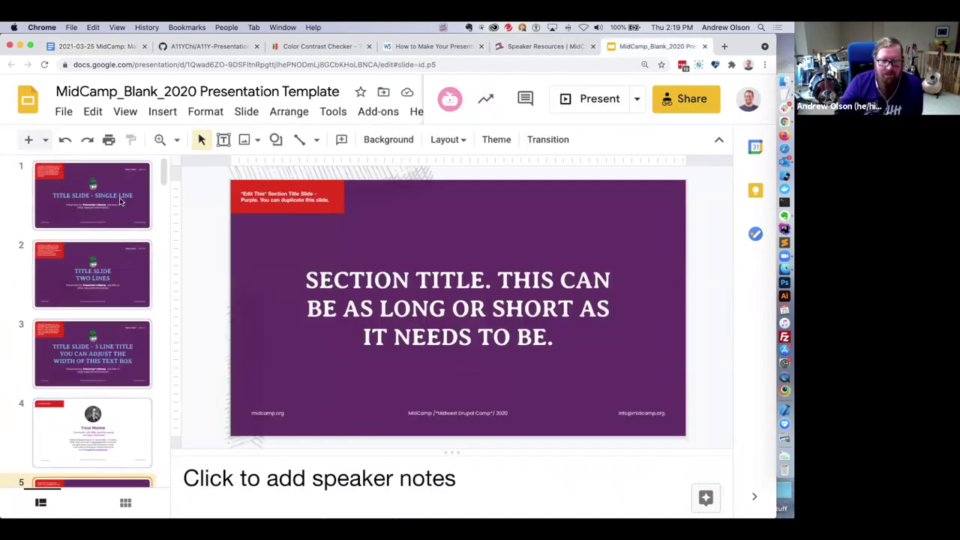
{"action": "left_click", "coordinate": [120, 201]}
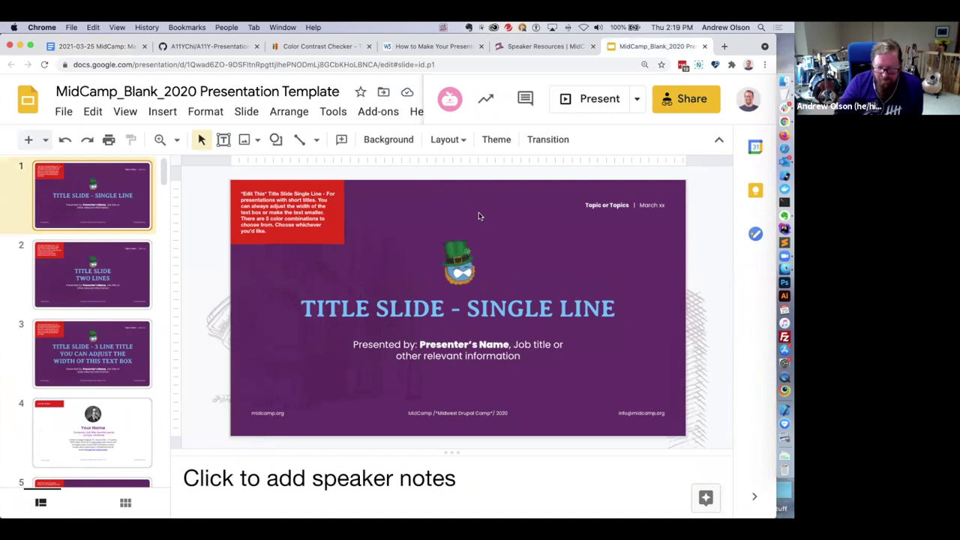
{"action": "left_click", "coordinate": [410, 310]}
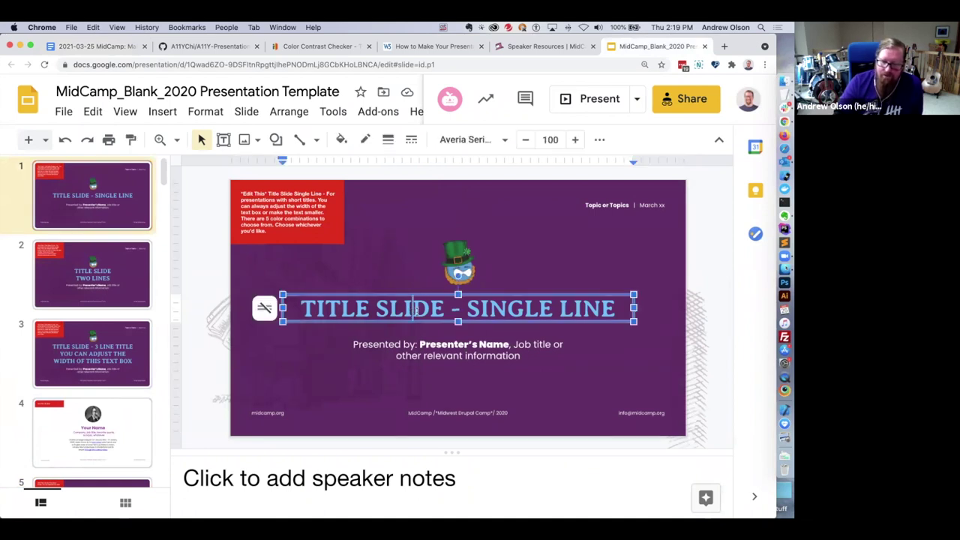
{"action": "left_click", "coordinate": [462, 215]}
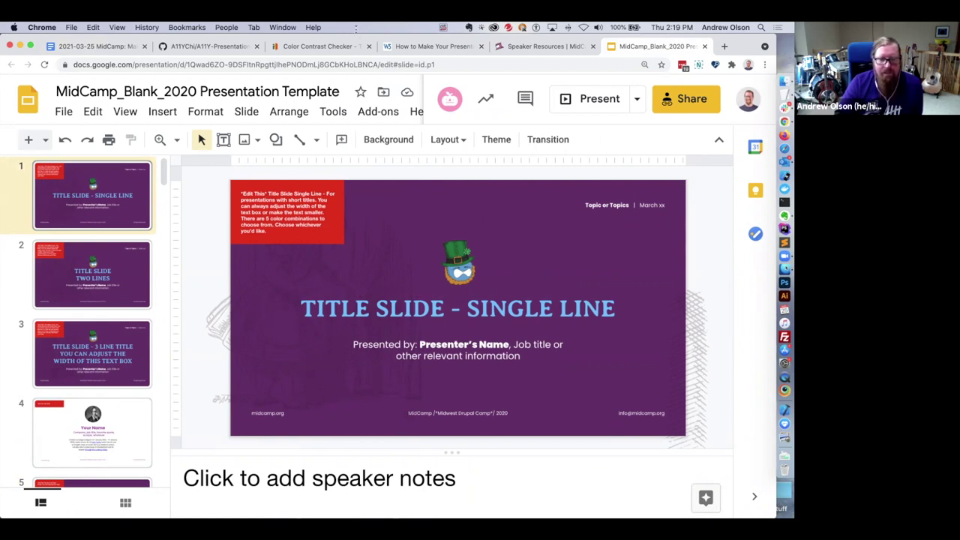
{"action": "scroll", "coordinate": [120, 242], "scroll_direction": "down", "scroll_amount": 8}
{"action": "scroll", "coordinate": [124, 238], "scroll_direction": "down", "scroll_amount": 5}
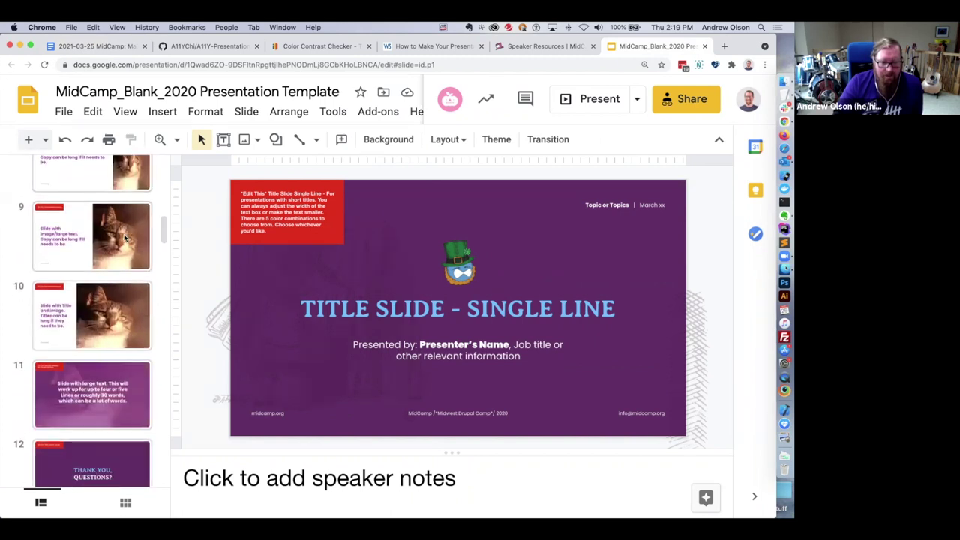
{"action": "scroll", "coordinate": [129, 235], "scroll_direction": "down", "scroll_amount": 4}
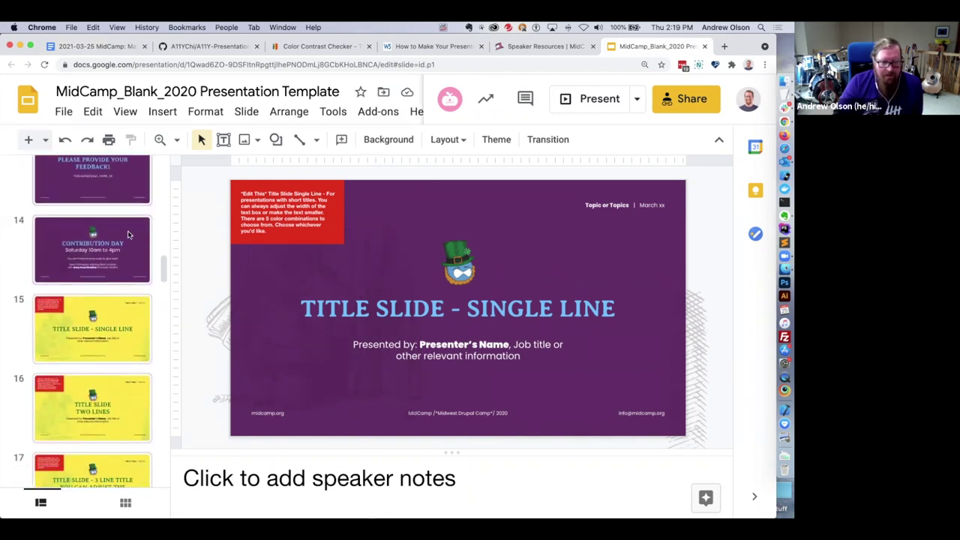
Step: Show slide 15, the yellow 'Title Slide - Single Line' variant, and scroll further down the filmstrip
{"action": "left_click", "coordinate": [150, 236]}
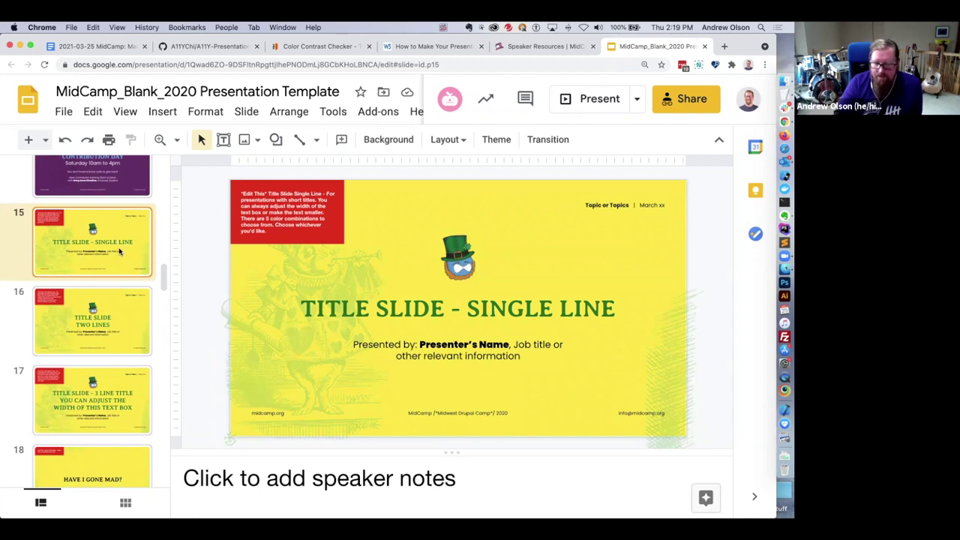
{"action": "scroll", "coordinate": [119, 251], "scroll_direction": "down", "scroll_amount": 5}
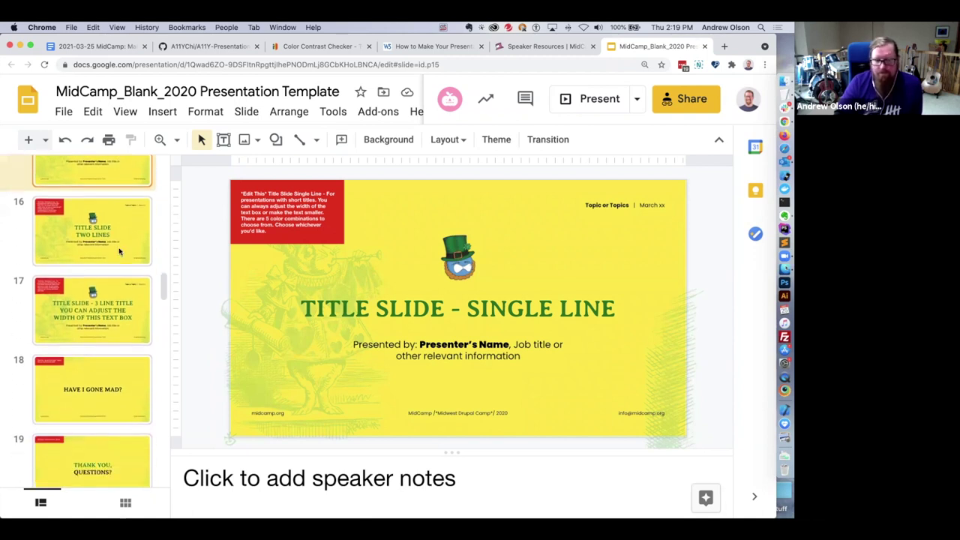
{"action": "scroll", "coordinate": [119, 251], "scroll_direction": "down", "scroll_amount": 10}
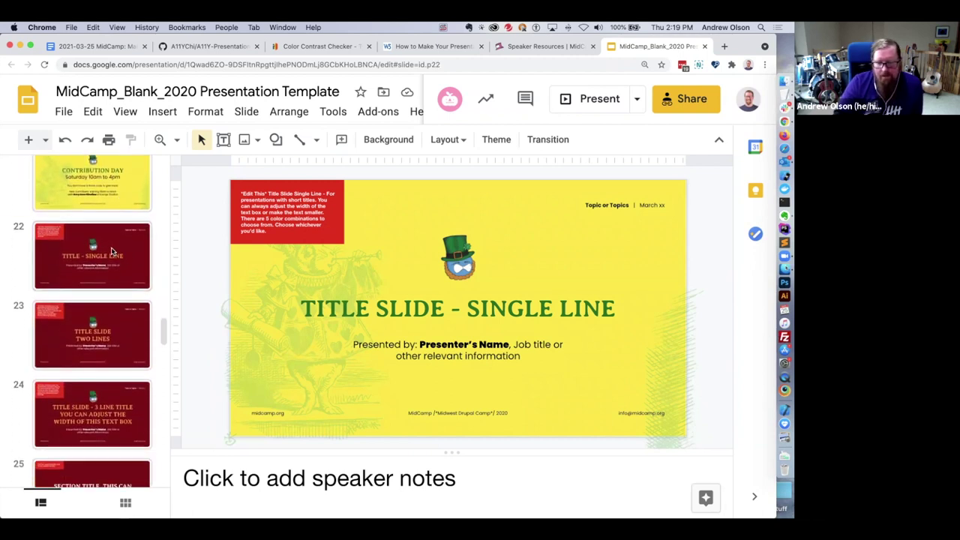
Step: Display slide 22, the maroon 'Title - Single Line' title slide, browsing the filmstrip around it
{"action": "left_click", "coordinate": [112, 252]}
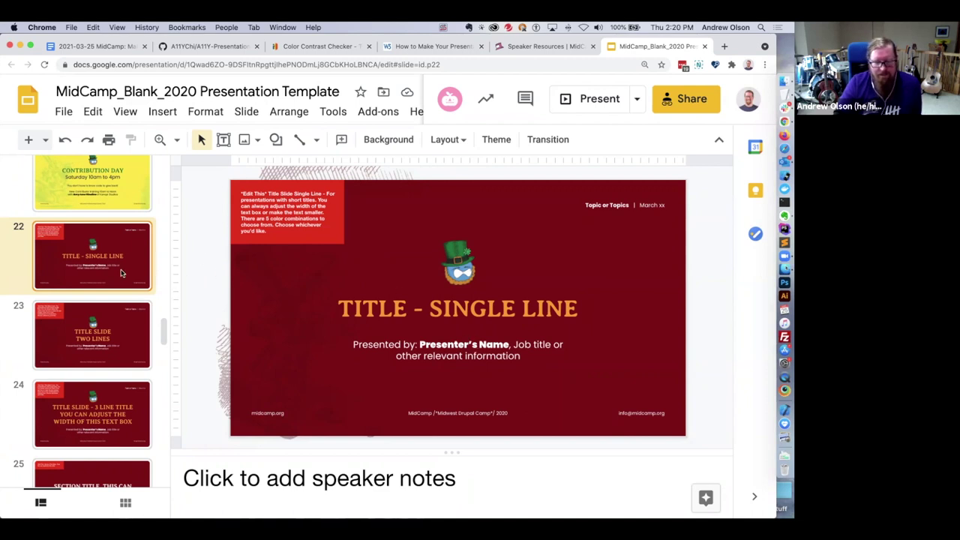
{"action": "scroll", "coordinate": [115, 271], "scroll_direction": "up", "scroll_amount": 2}
{"action": "scroll", "coordinate": [115, 272], "scroll_direction": "down", "scroll_amount": 2}
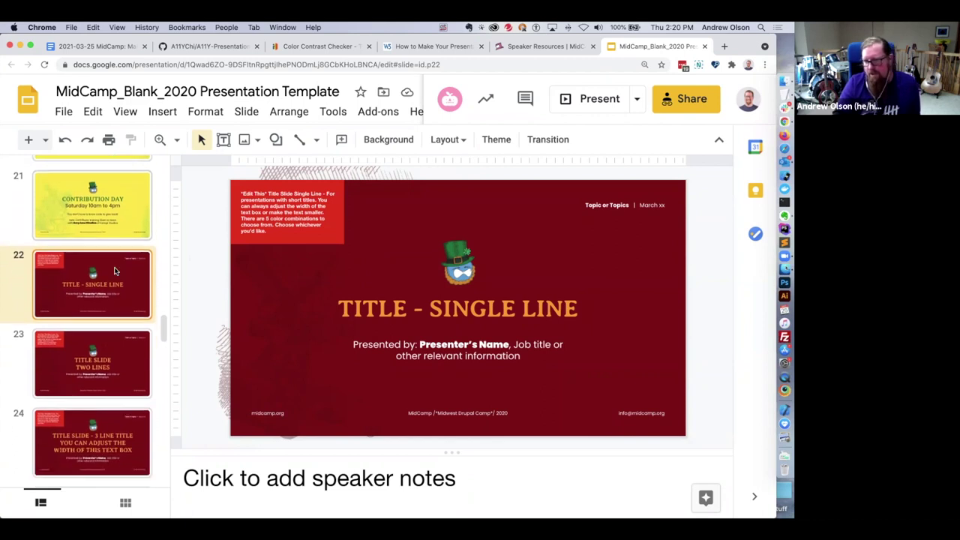
{"action": "scroll", "coordinate": [114, 271], "scroll_direction": "up", "scroll_amount": 1}
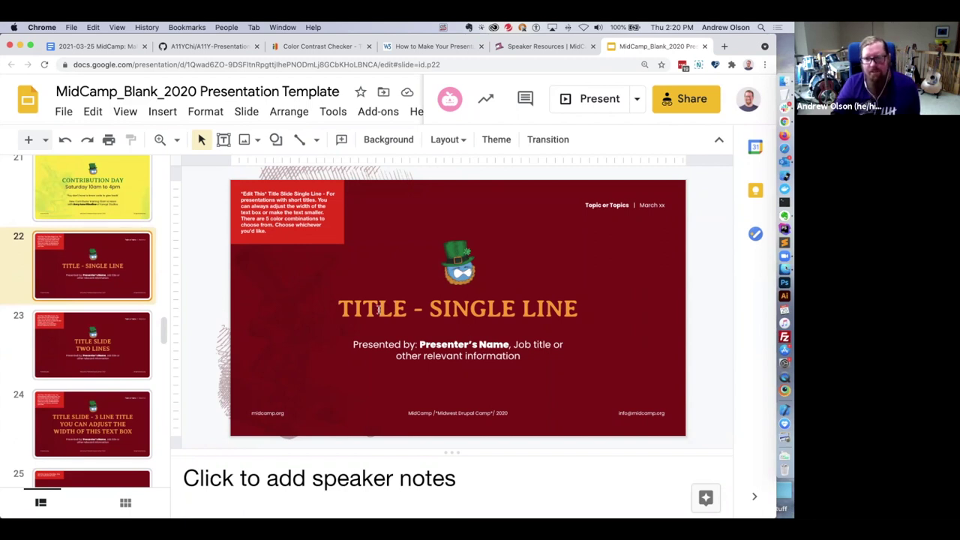
{"action": "scroll", "coordinate": [101, 273], "scroll_direction": "down", "scroll_amount": 1}
{"action": "scroll", "coordinate": [101, 273], "scroll_direction": "down", "scroll_amount": 1}
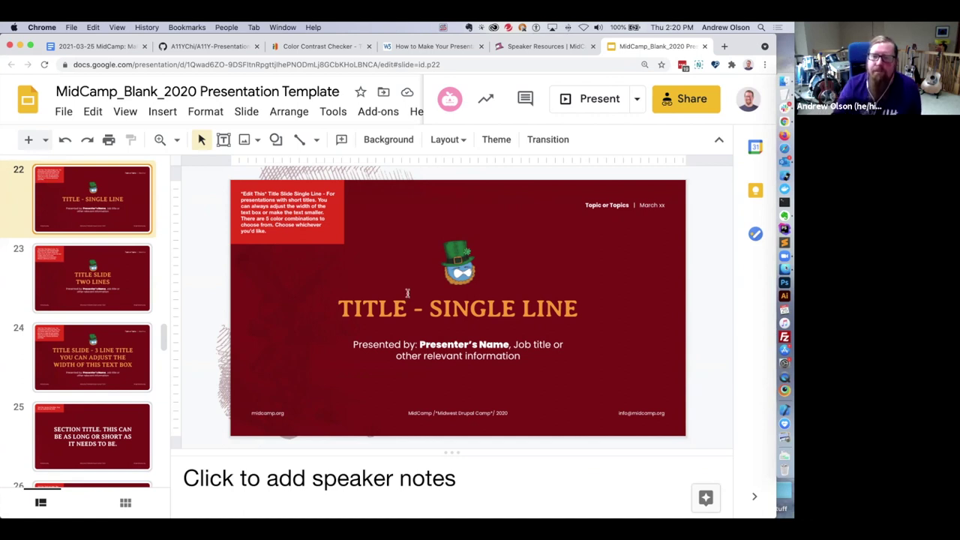
{"action": "scroll", "coordinate": [110, 230], "scroll_direction": "up", "scroll_amount": 4}
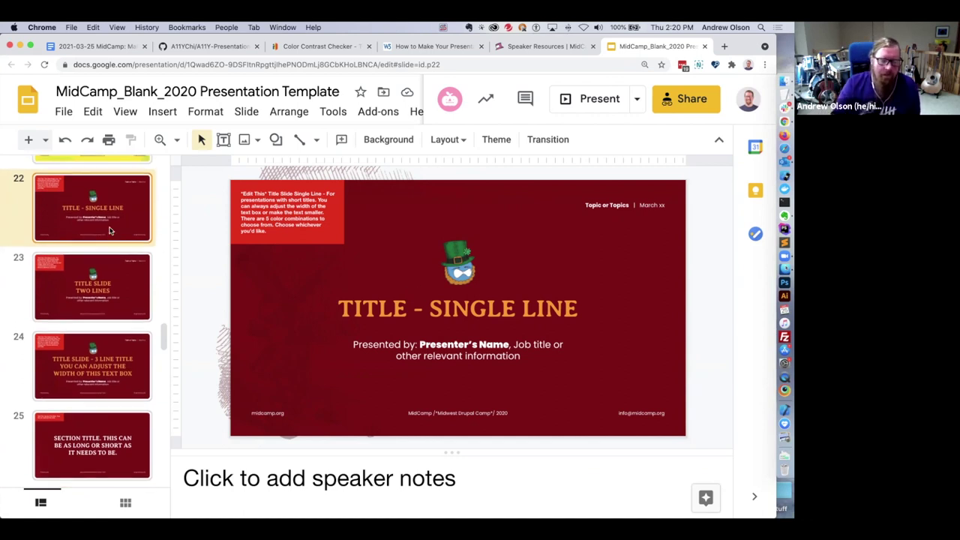
{"action": "scroll", "coordinate": [110, 231], "scroll_direction": "down", "scroll_amount": 2}
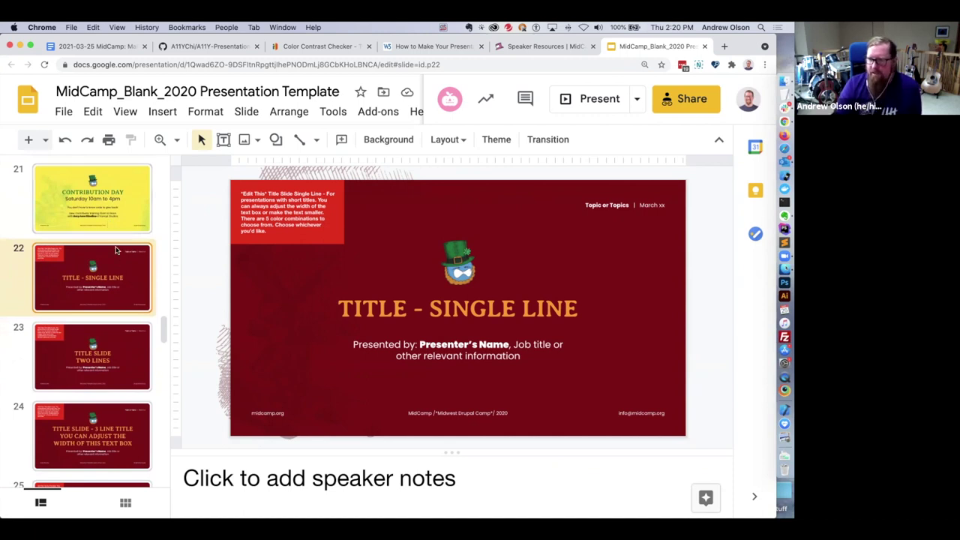
Step: Show slide 21, the yellow Contribution Day slide, and scroll the filmstrip past it
{"action": "left_click", "coordinate": [103, 204]}
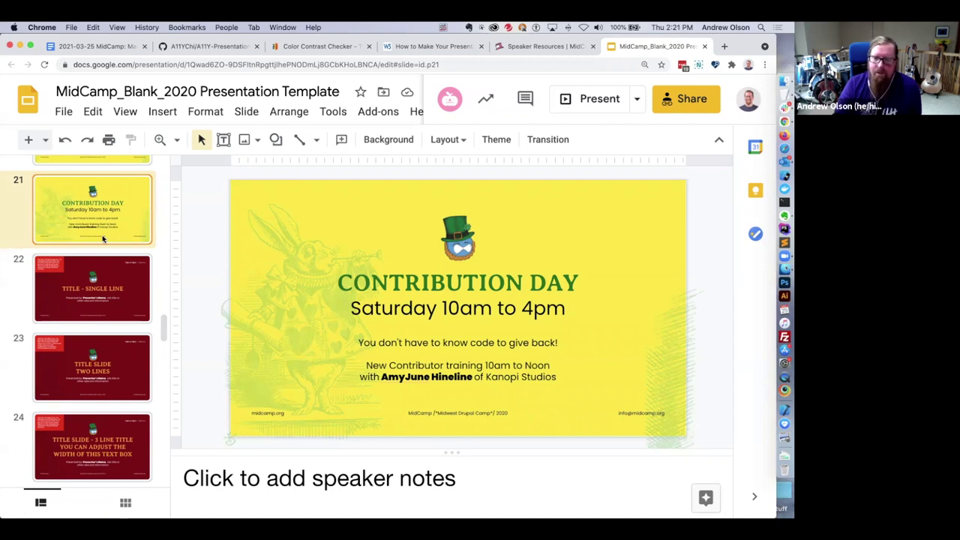
{"action": "scroll", "coordinate": [105, 259], "scroll_direction": "up", "scroll_amount": 1}
{"action": "scroll", "coordinate": [105, 263], "scroll_direction": "down", "scroll_amount": 5}
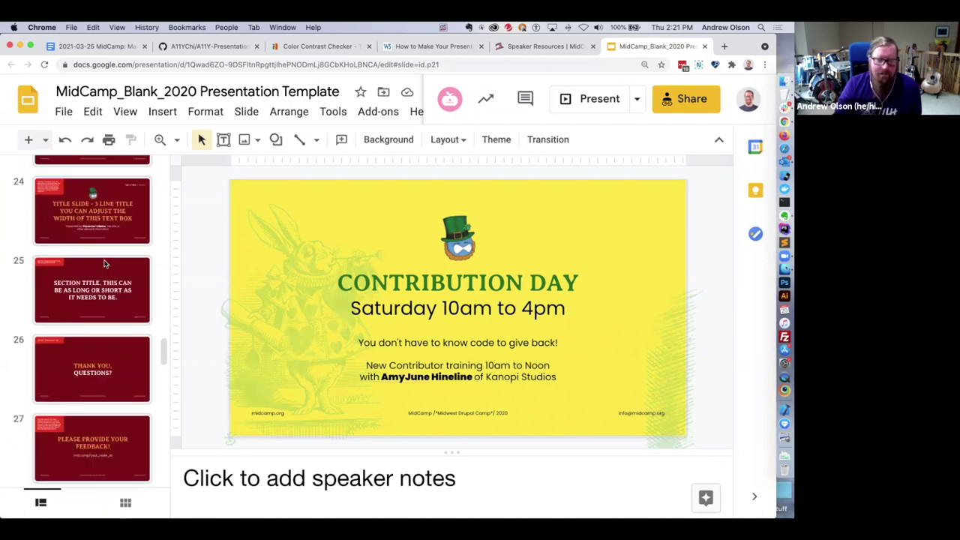
{"action": "scroll", "coordinate": [105, 262], "scroll_direction": "down", "scroll_amount": 5}
Step: Open blue title slide 29, then step with arrow keys to slide 30, 'Title Slide Two Lines'
{"action": "left_click", "coordinate": [105, 257]}
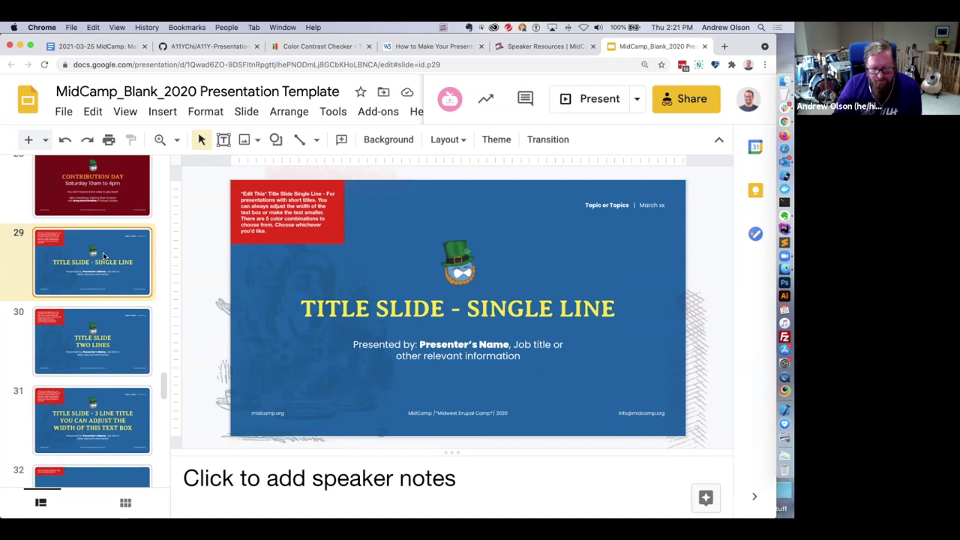
{"action": "scroll", "coordinate": [110, 314], "scroll_direction": "down", "scroll_amount": 2}
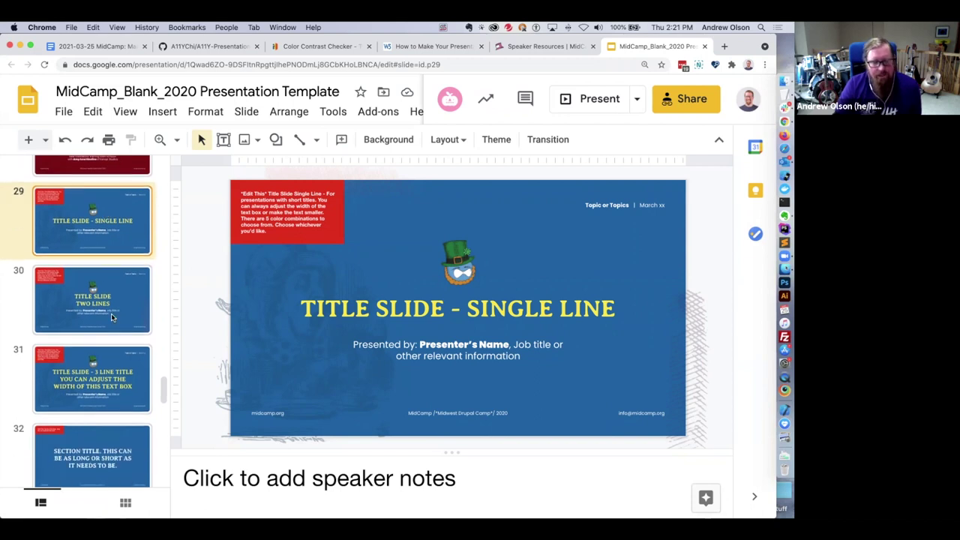
{"action": "scroll", "coordinate": [110, 317], "scroll_direction": "up", "scroll_amount": 1}
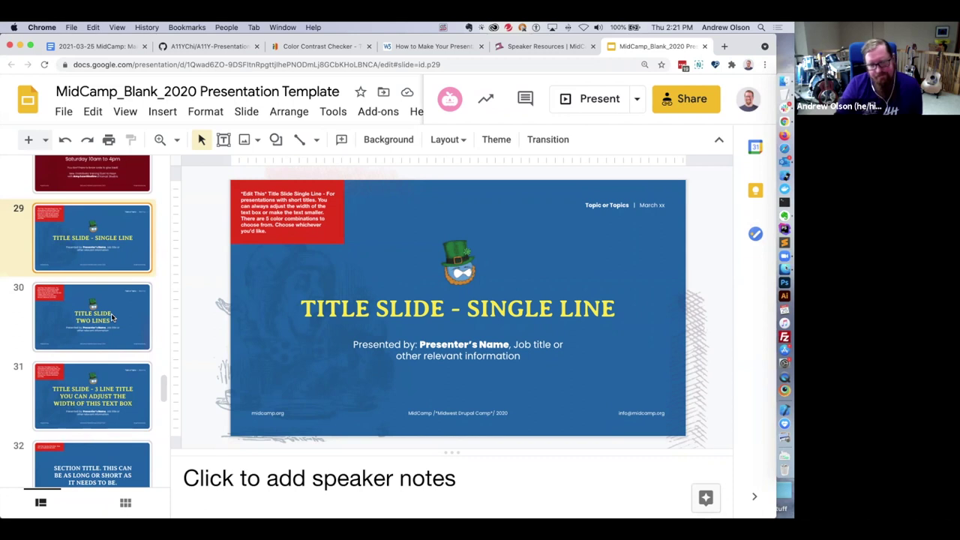
{"action": "scroll", "coordinate": [111, 317], "scroll_direction": "down", "scroll_amount": 1}
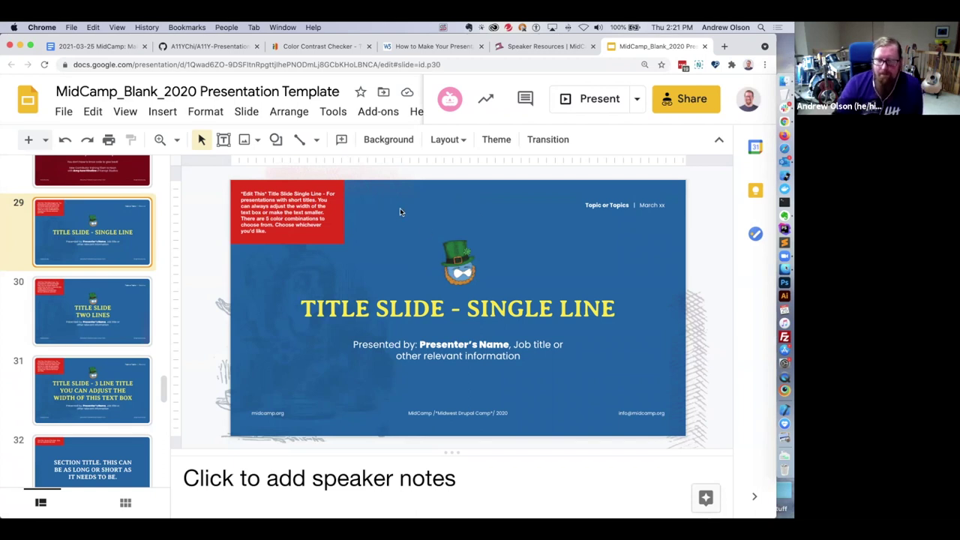
{"action": "key", "text": "Down"}
{"action": "key", "text": "Down"}
{"action": "key", "text": "Up"}
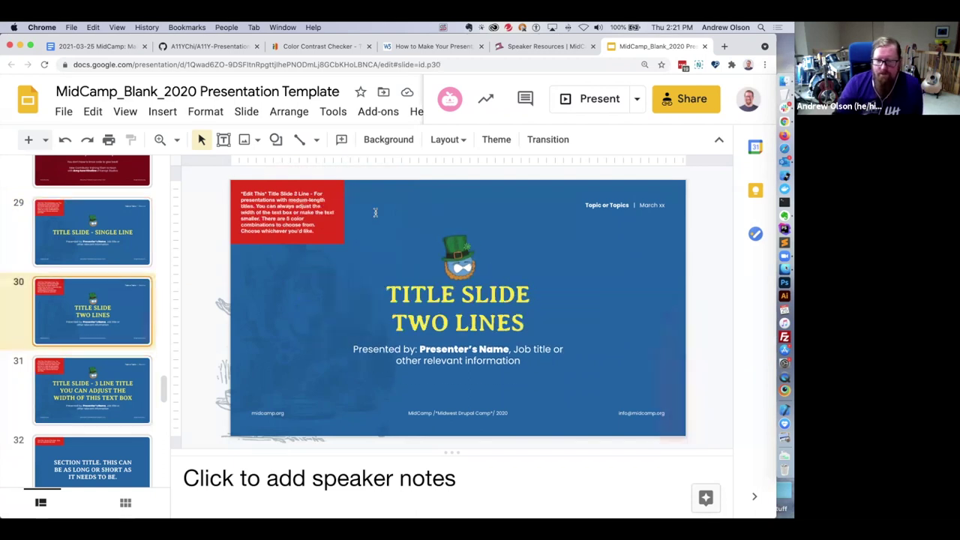
Step: Return to slide 29, the blue 'Title Slide - Single Line' layout
{"action": "left_click", "coordinate": [99, 241]}
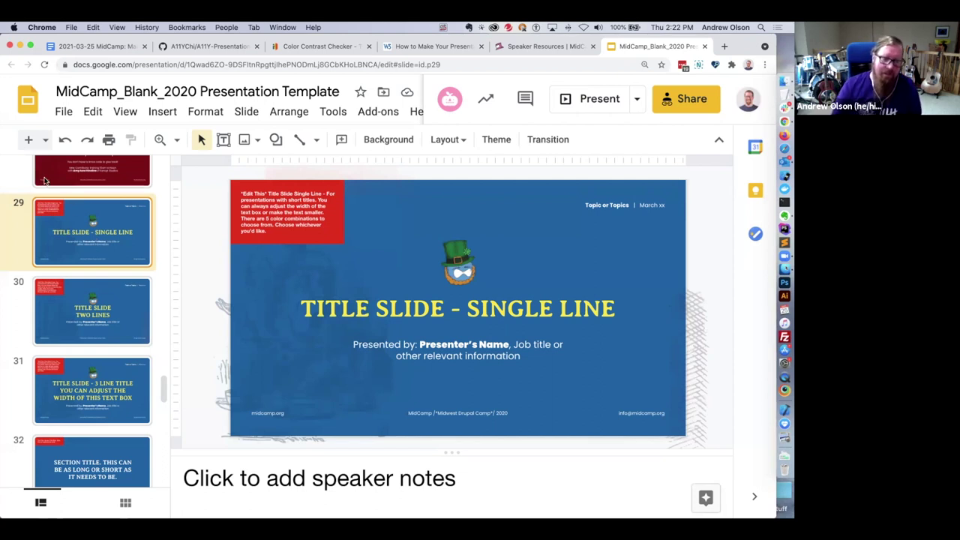
Step: Scroll through the session notes' Attendees and template feedback, then switch to MidCamp's Speaker Resources
{"action": "left_click", "coordinate": [120, 45]}
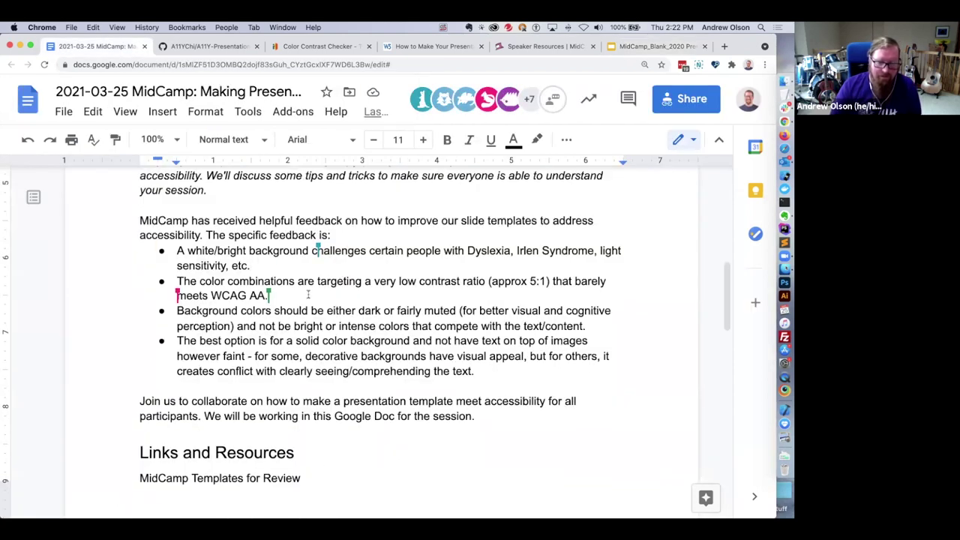
{"action": "scroll", "coordinate": [308, 295], "scroll_direction": "up", "scroll_amount": 5}
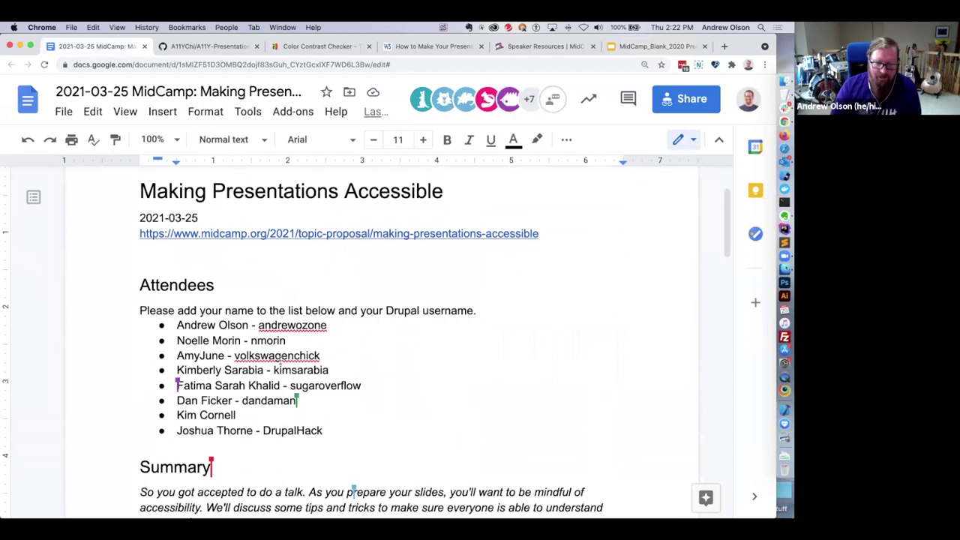
{"action": "scroll", "coordinate": [280, 362], "scroll_direction": "down", "scroll_amount": 2}
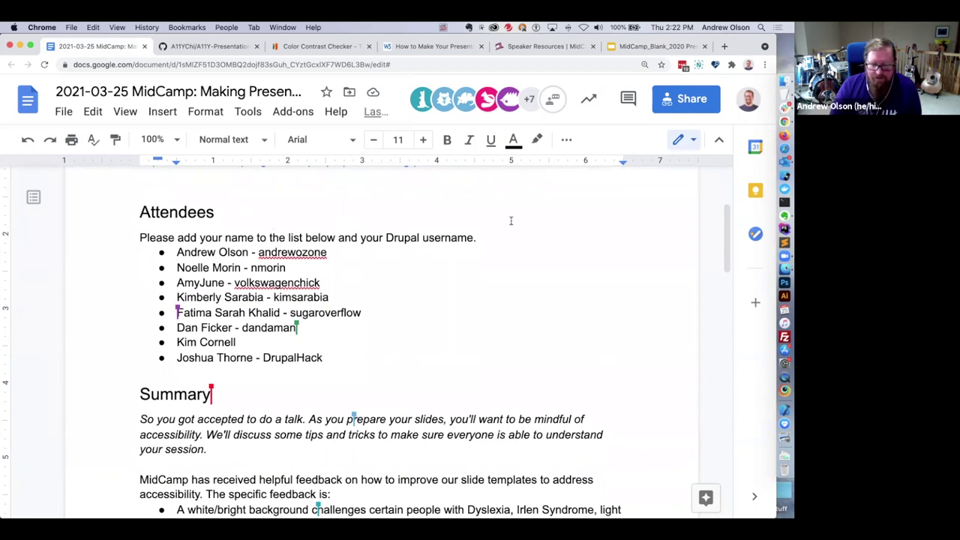
{"action": "scroll", "coordinate": [510, 219], "scroll_direction": "down", "scroll_amount": 3}
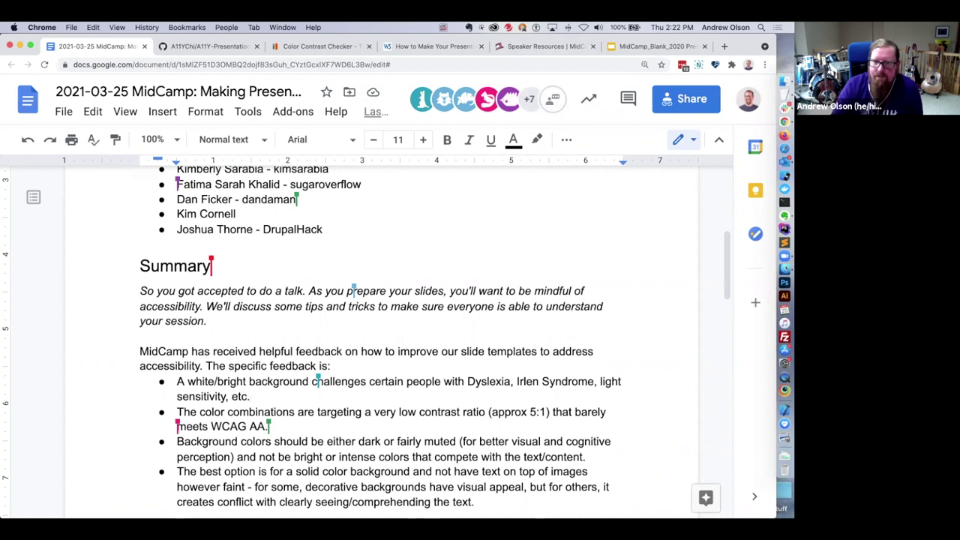
{"action": "left_click", "coordinate": [529, 47]}
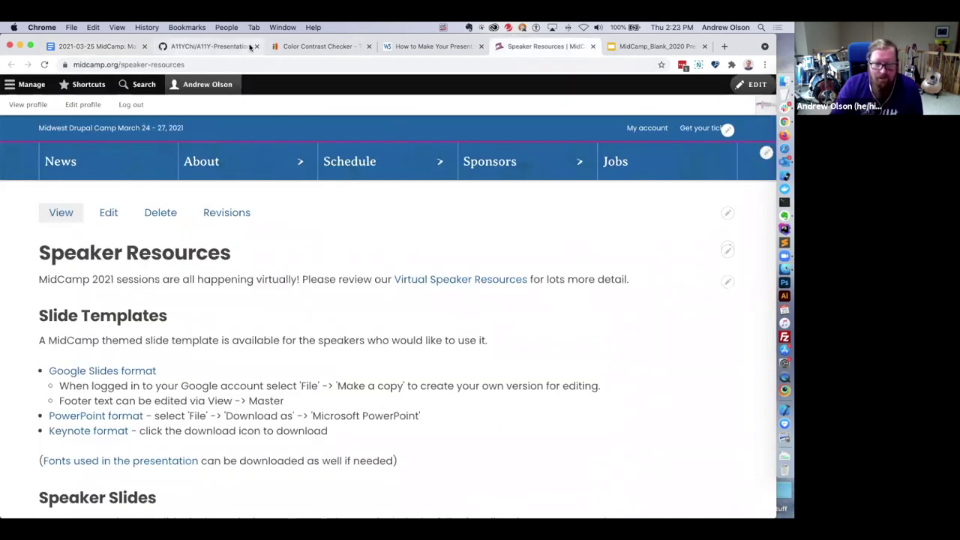
Step: Bring the MidCamp_Blank_2020 Presentation Template back to the front on slide 29
{"action": "left_click", "coordinate": [627, 47]}
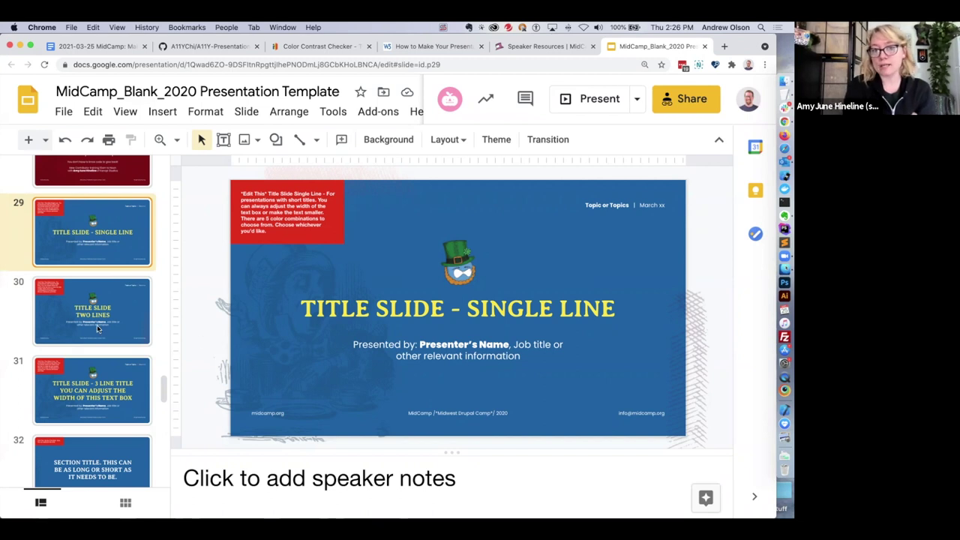
Step: Scroll the filmstrip down toward the later MidCamp template slides
{"action": "scroll", "coordinate": [96, 327], "scroll_direction": "down", "scroll_amount": 2}
{"action": "scroll", "coordinate": [95, 322], "scroll_direction": "down", "scroll_amount": 1}
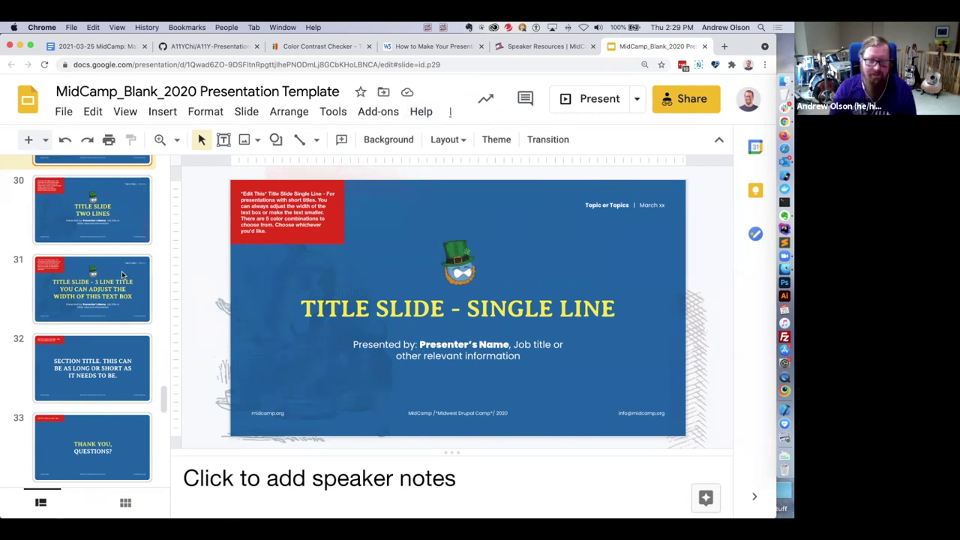
{"action": "scroll", "coordinate": [122, 274], "scroll_direction": "down", "scroll_amount": 3}
{"action": "scroll", "coordinate": [121, 274], "scroll_direction": "up", "scroll_amount": 1}
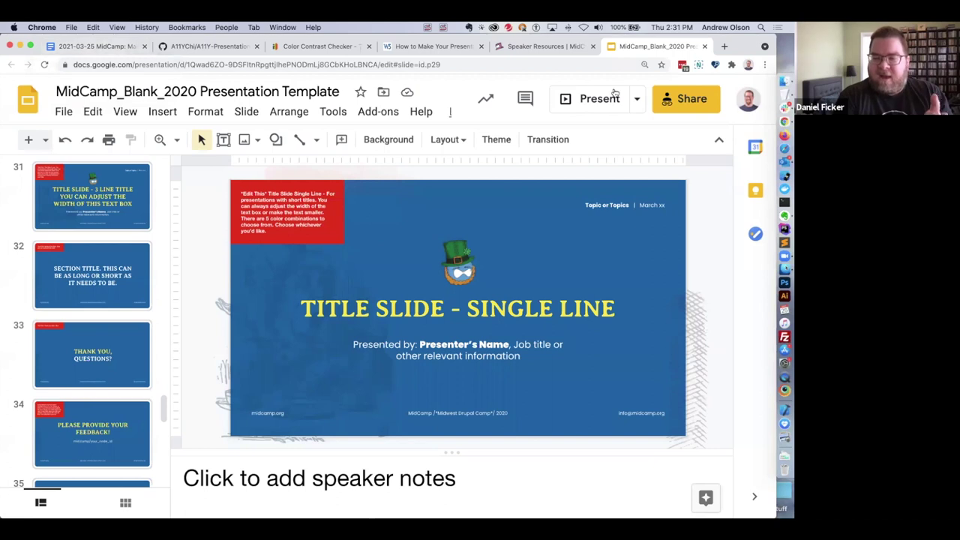
Step: Scroll Speaker Resources to the Accessibility section and highlight the whole tips list
{"action": "left_click", "coordinate": [547, 47]}
{"action": "scroll", "coordinate": [272, 173], "scroll_direction": "down", "scroll_amount": 6}
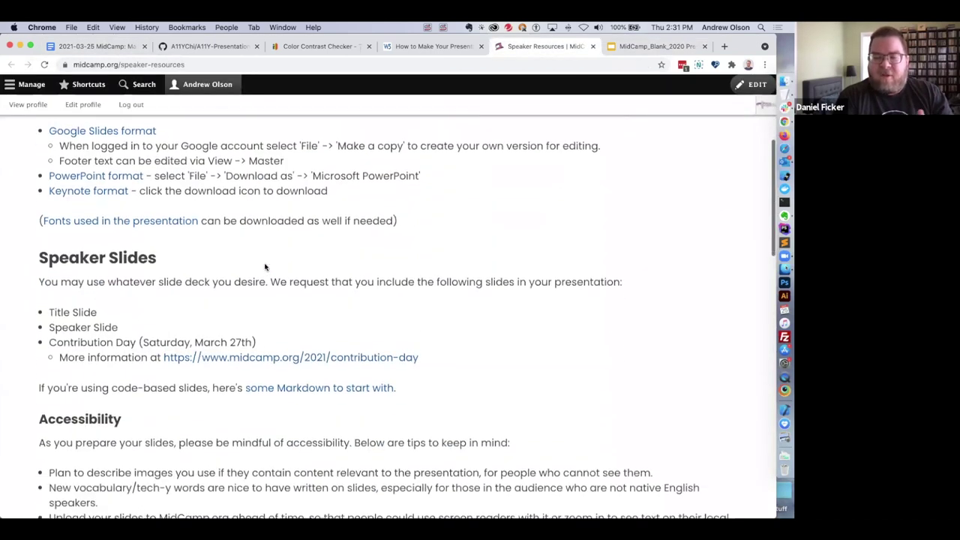
{"action": "scroll", "coordinate": [265, 264], "scroll_direction": "down", "scroll_amount": 1}
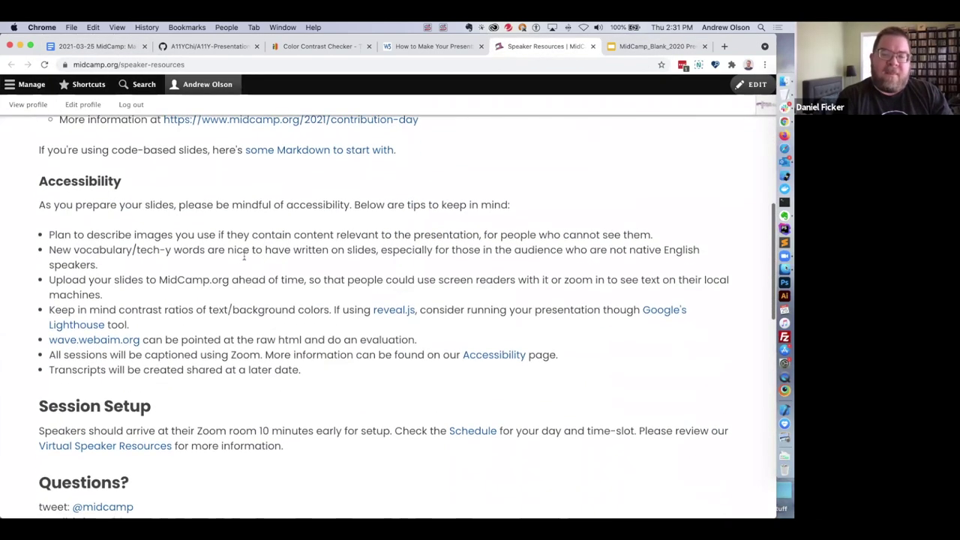
{"action": "left_click_drag", "start_coordinate": [39, 180], "coordinate": [301, 371]}
{"action": "scroll", "coordinate": [319, 377], "scroll_direction": "down", "scroll_amount": 1}
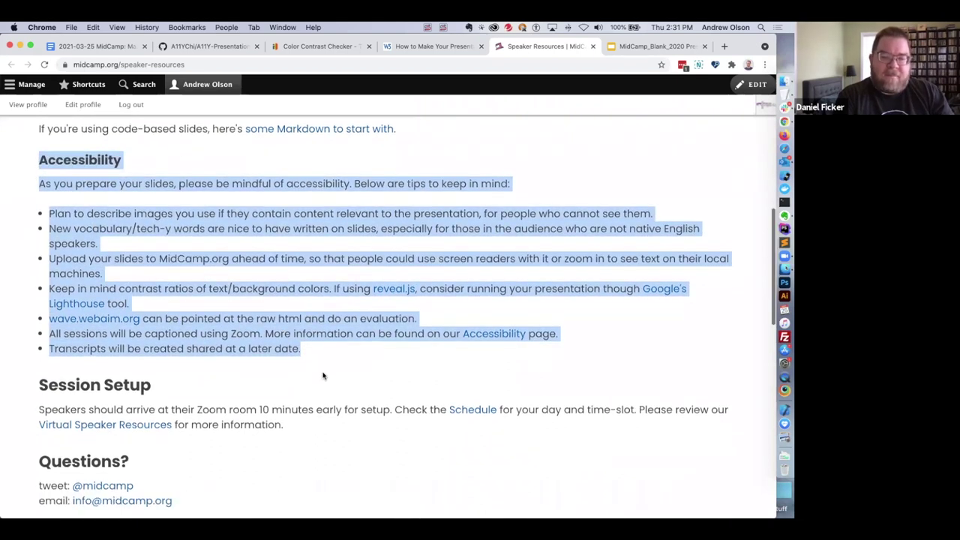
{"action": "left_click", "coordinate": [63, 256]}
Step: Highlight the tip about uploading slides ahead, then toggle the Mouseposé spotlight on and off
{"action": "left_click_drag", "start_coordinate": [49, 258], "coordinate": [130, 279]}
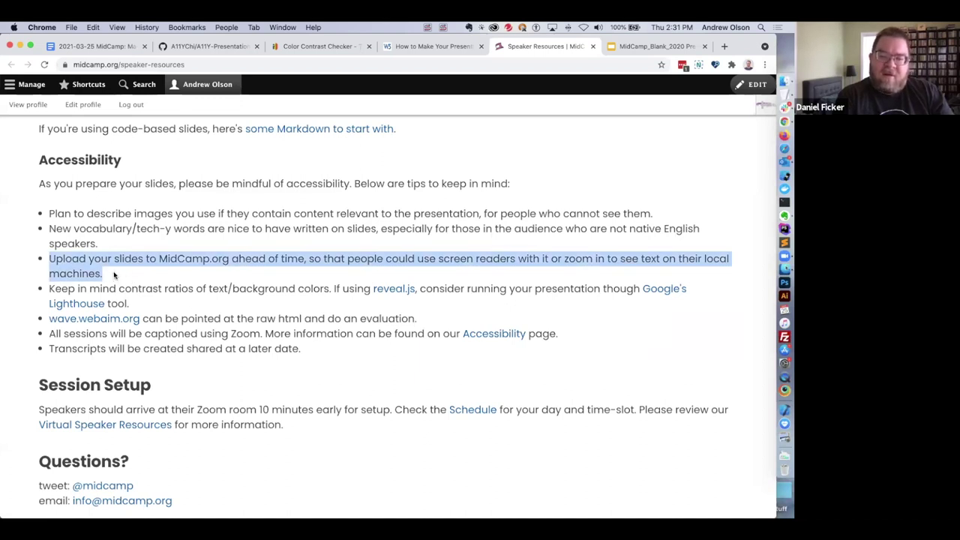
{"action": "left_click", "coordinate": [114, 275]}
{"action": "key", "text": "ctrl+alt+super+m"}
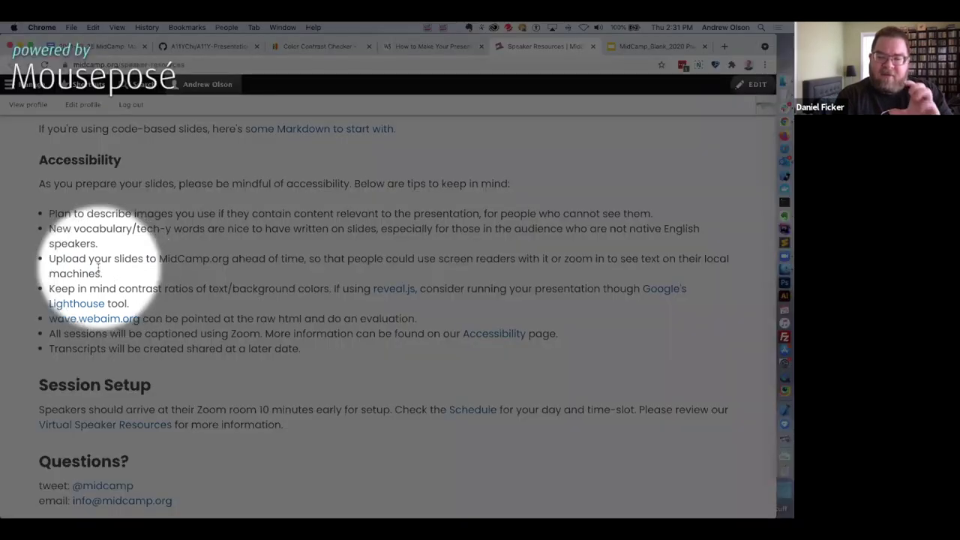
{"action": "key", "text": "ctrl+alt+super+m"}
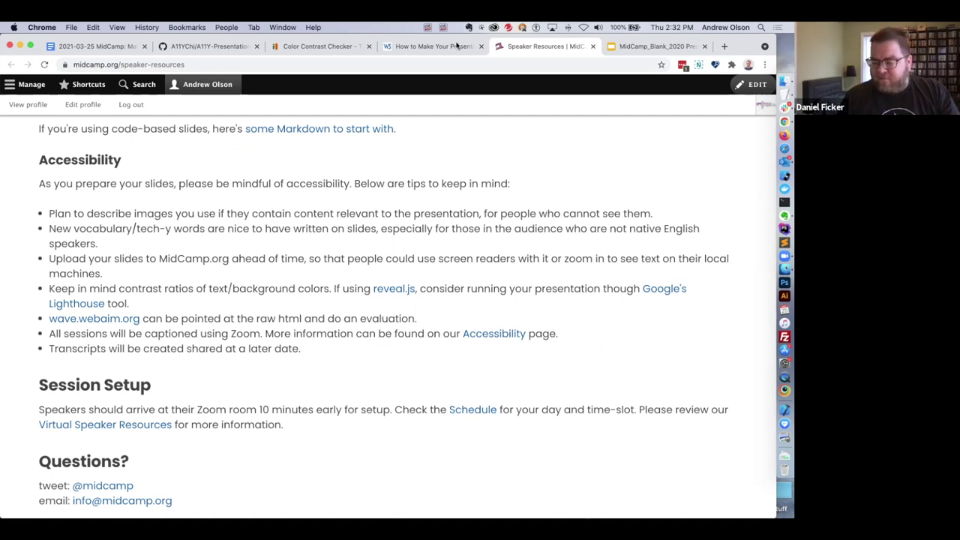
Step: Jump to the W3C guide's Preparing Slides and Projected Material section, highlighting the easy-to-read font advice
{"action": "left_click", "coordinate": [404, 48]}
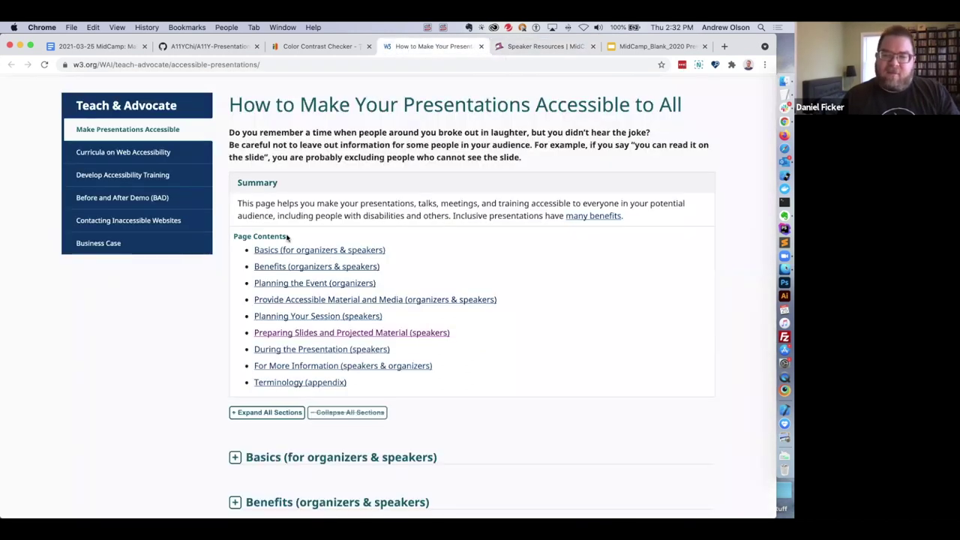
{"action": "scroll", "coordinate": [394, 286], "scroll_direction": "down", "scroll_amount": 1}
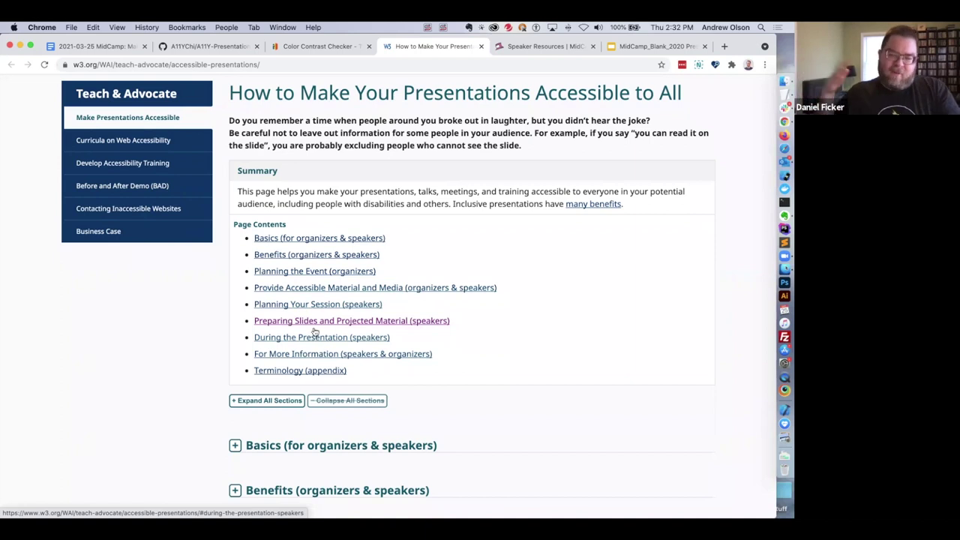
{"action": "left_click", "coordinate": [306, 322]}
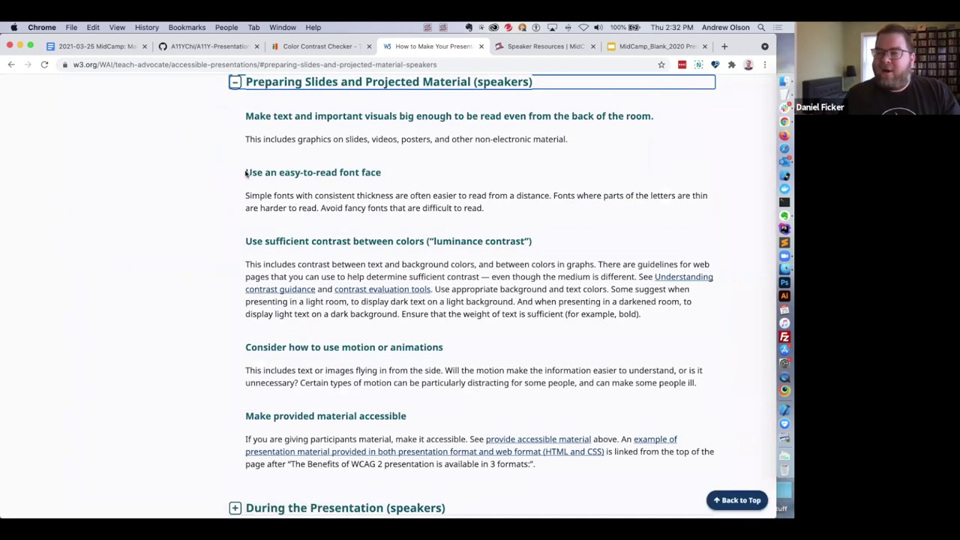
{"action": "left_click_drag", "start_coordinate": [244, 171], "coordinate": [485, 229]}
{"action": "left_click", "coordinate": [503, 228]}
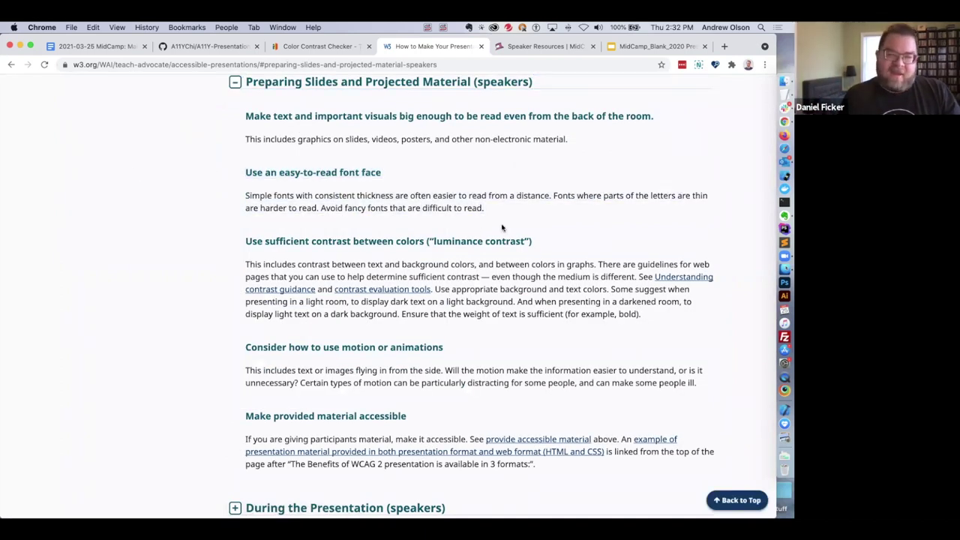
Step: Zoom the page to 125% and scroll through the contrast, motion and provided-material guidance
{"action": "key", "text": "super+equal"}
{"action": "key", "text": "super+equal"}
{"action": "key", "text": "super+equal"}
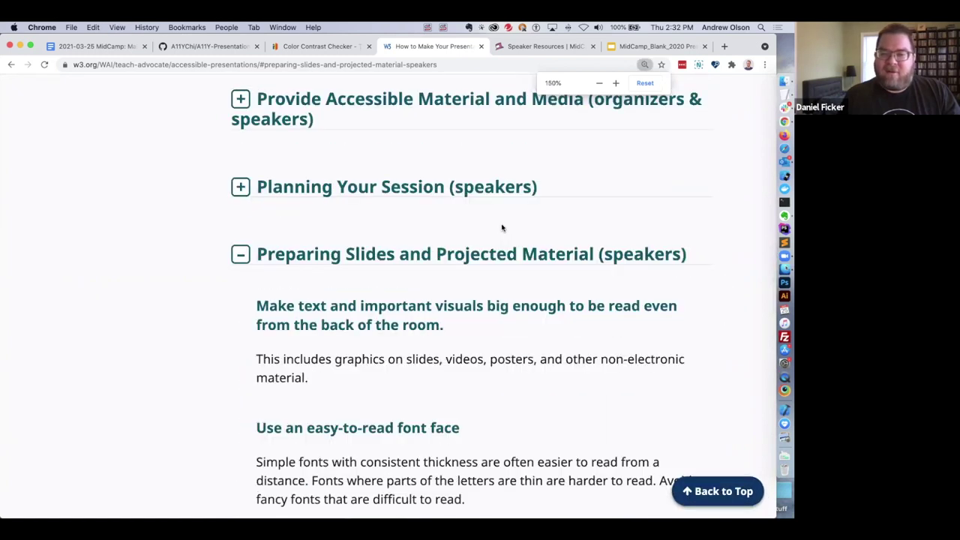
{"action": "key", "text": "super+minus"}
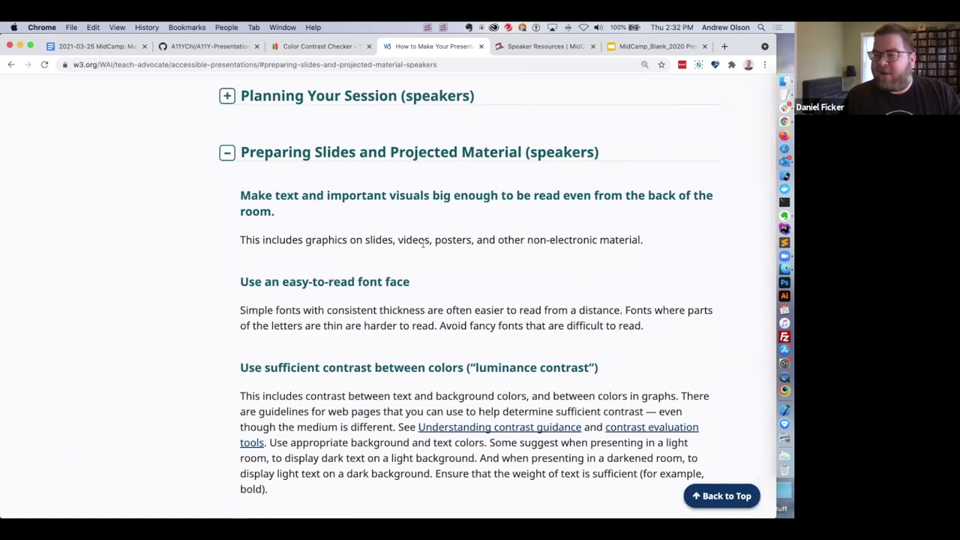
{"action": "scroll", "coordinate": [450, 240], "scroll_direction": "down", "scroll_amount": 2}
{"action": "scroll", "coordinate": [424, 247], "scroll_direction": "down", "scroll_amount": 3}
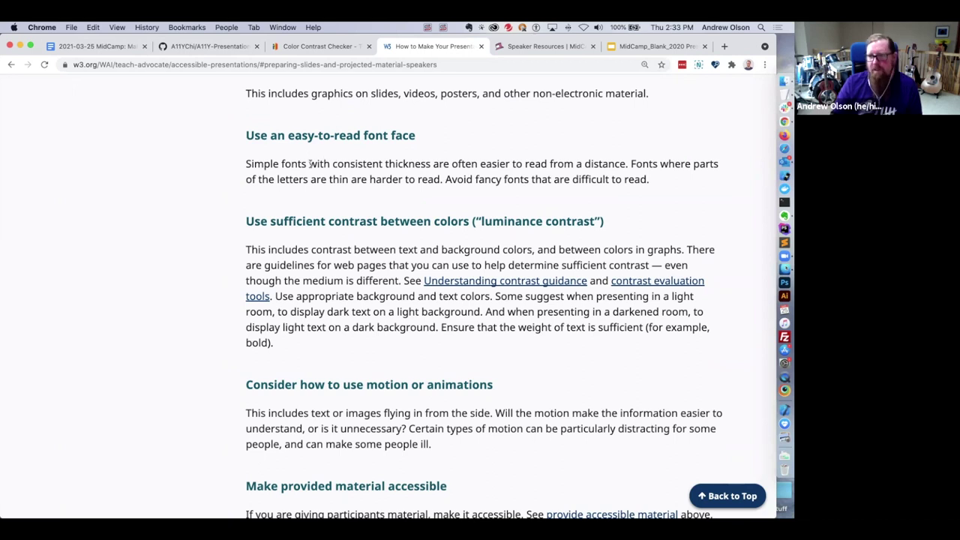
{"action": "scroll", "coordinate": [240, 140], "scroll_direction": "up", "scroll_amount": 3}
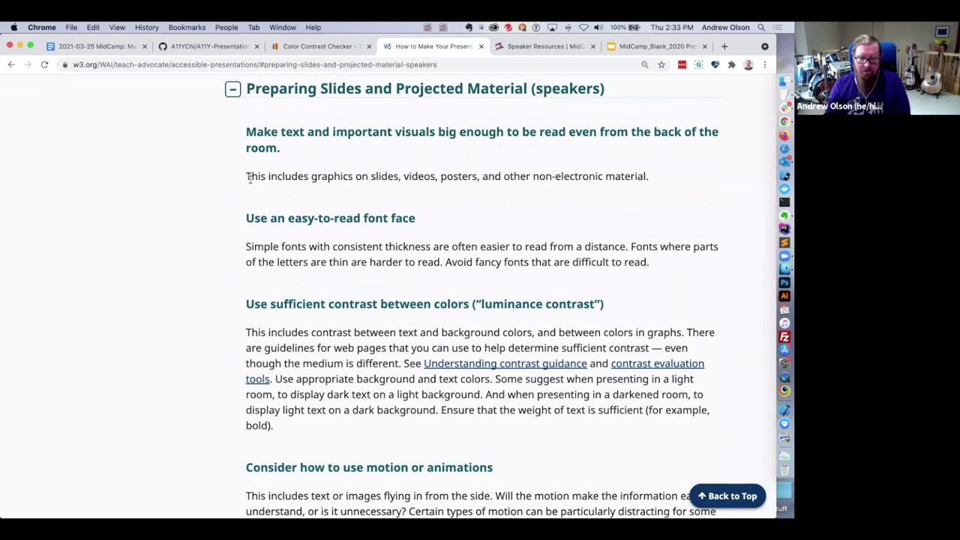
{"action": "scroll", "coordinate": [249, 179], "scroll_direction": "down", "scroll_amount": 5}
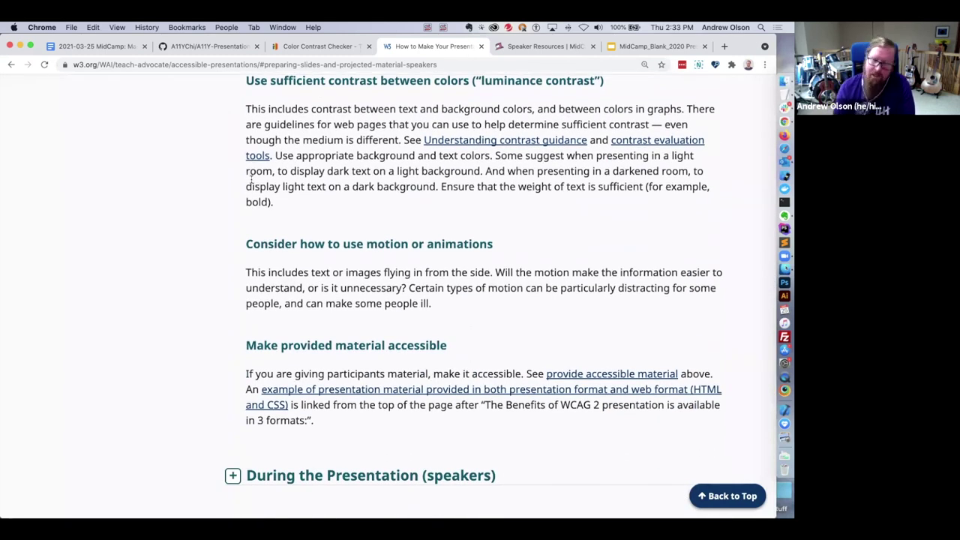
Step: Return to Speaker Resources and highlight the first Accessibility tip while discussing it
{"action": "left_click", "coordinate": [544, 47]}
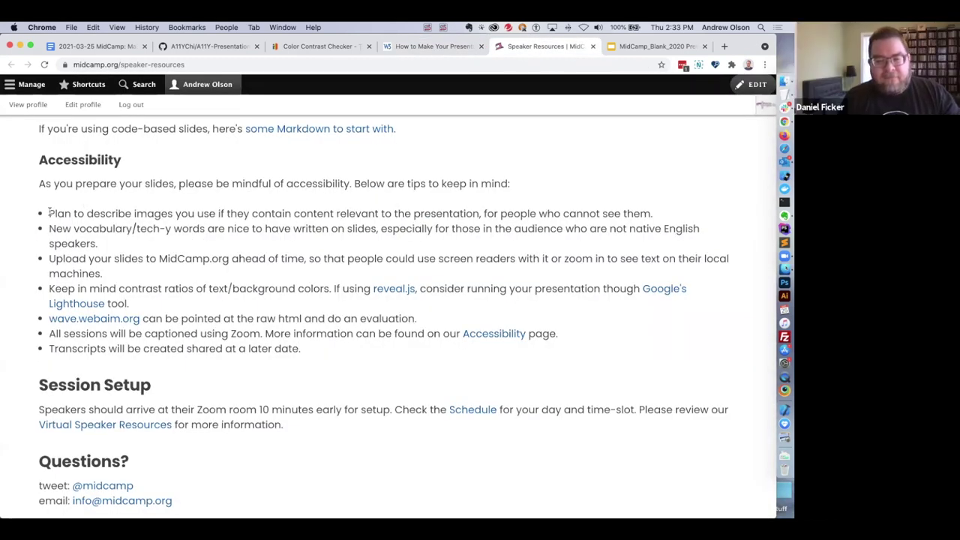
{"action": "scroll", "coordinate": [53, 213], "scroll_direction": "up", "scroll_amount": 1}
{"action": "left_click_drag", "start_coordinate": [49, 217], "coordinate": [442, 217]}
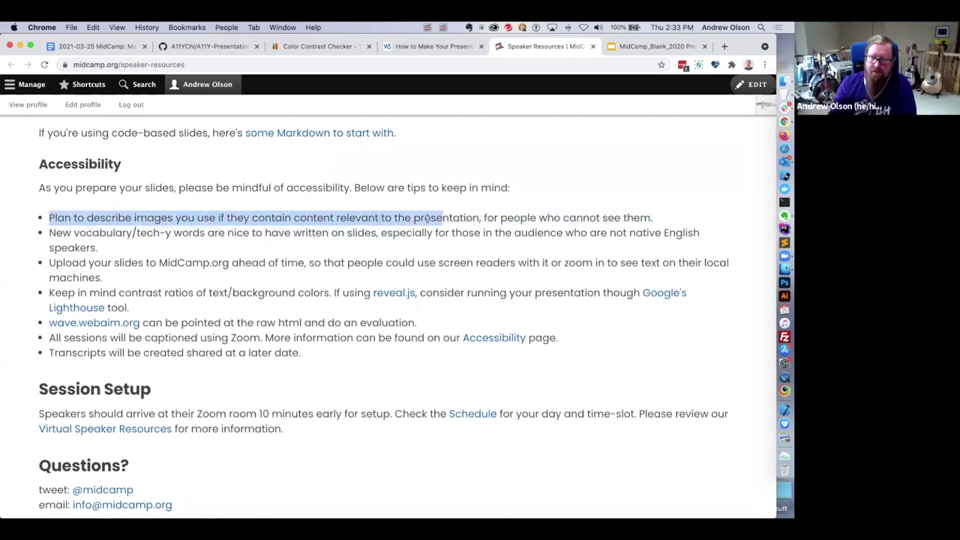
{"action": "left_click", "coordinate": [154, 214]}
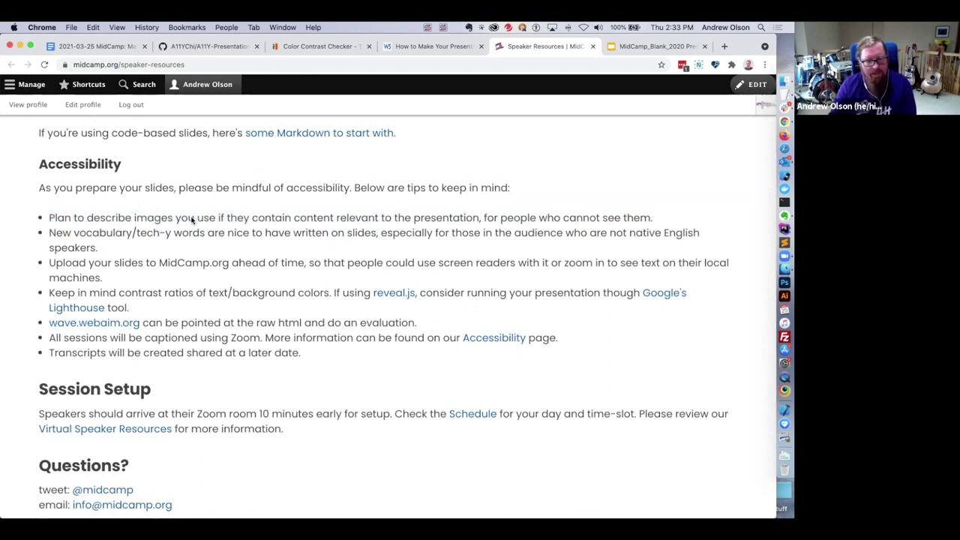
Step: Highlight the new vocabulary words tip, then the uploading-slides-ahead tip, clearing each afterward
{"action": "triple_click", "coordinate": [87, 244]}
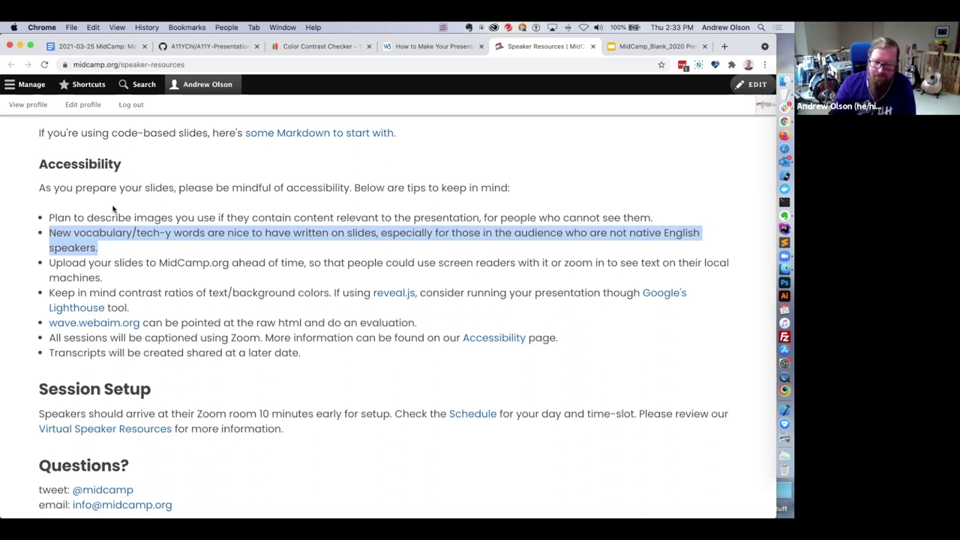
{"action": "left_click", "coordinate": [84, 218]}
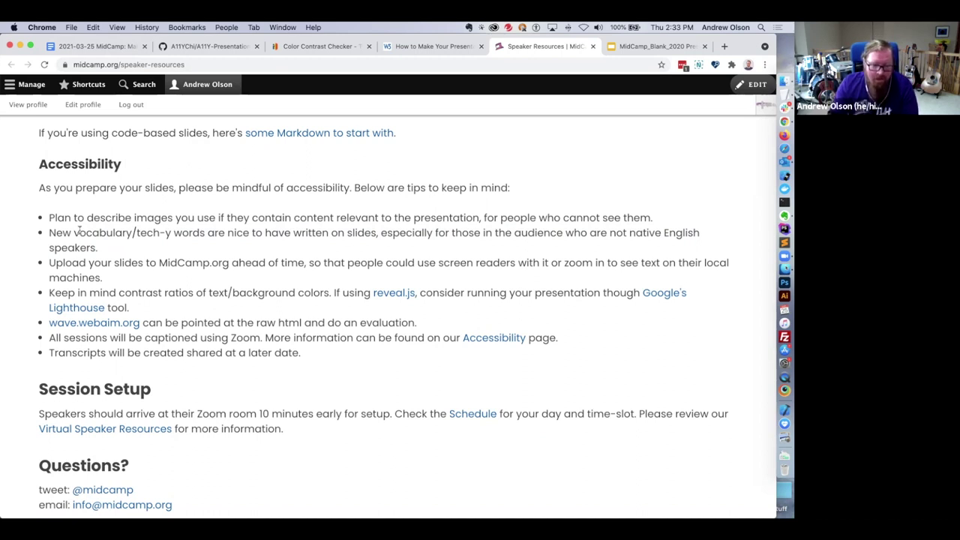
{"action": "triple_click", "coordinate": [50, 262]}
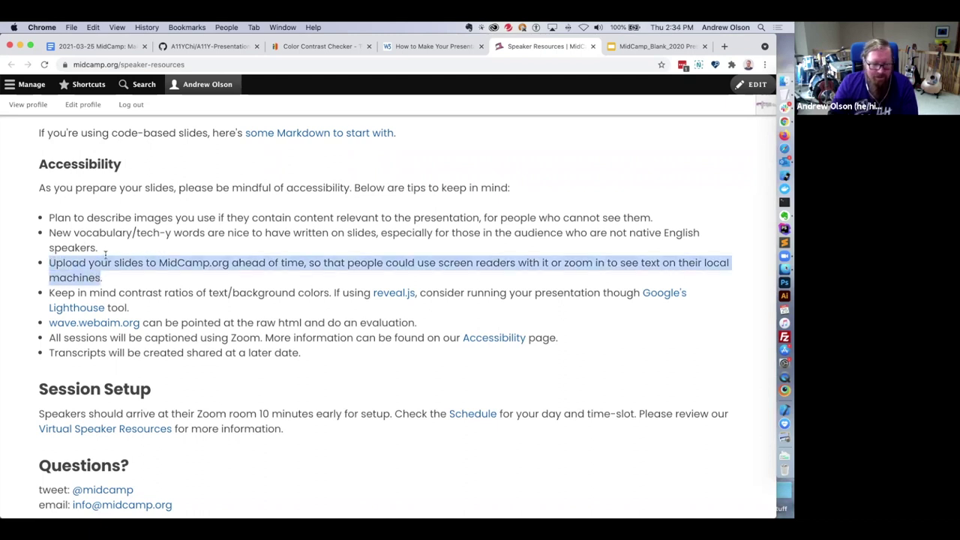
{"action": "left_click", "coordinate": [105, 256]}
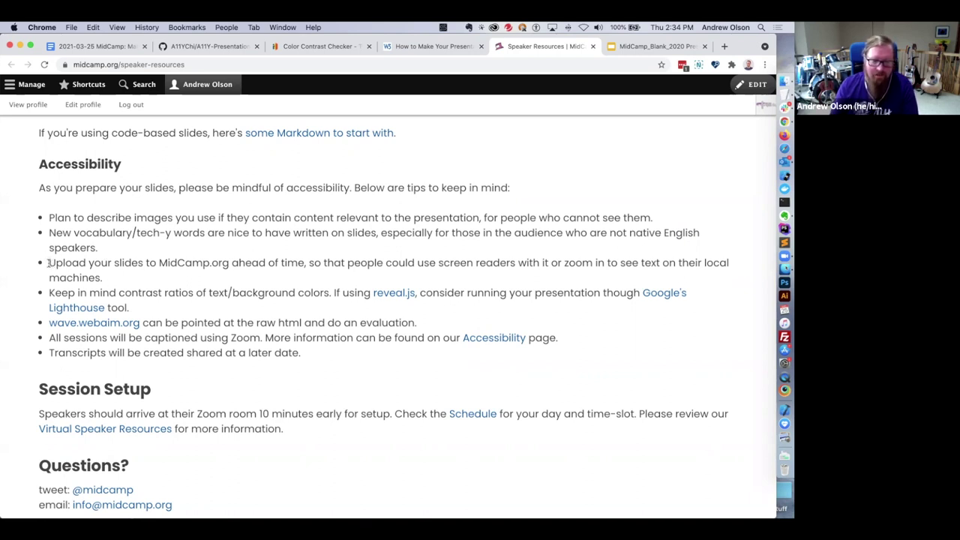
Step: Glance at the A11YChi GitHub page and the MidCamp_Blank_2020 title slide, then return to Speaker Resources
{"action": "left_click", "coordinate": [207, 48]}
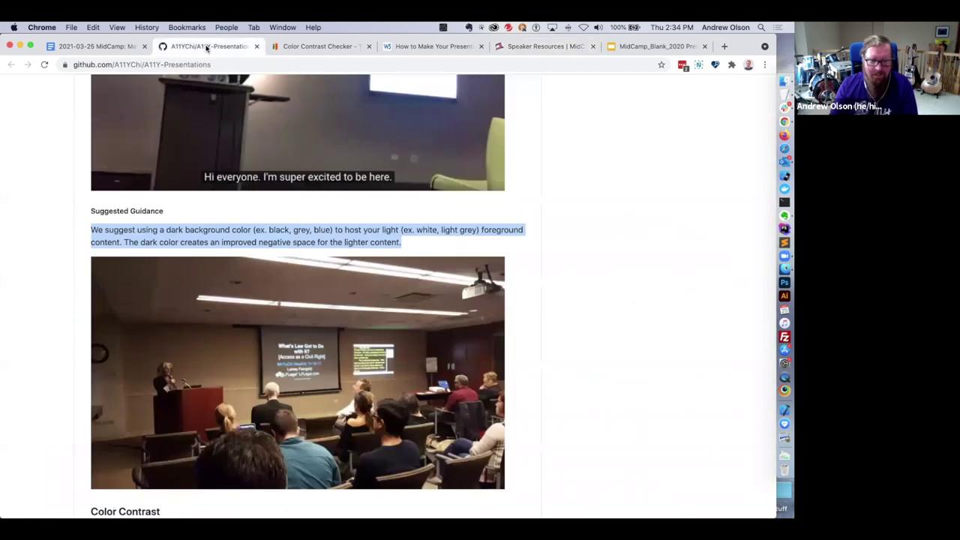
{"action": "left_click", "coordinate": [643, 46]}
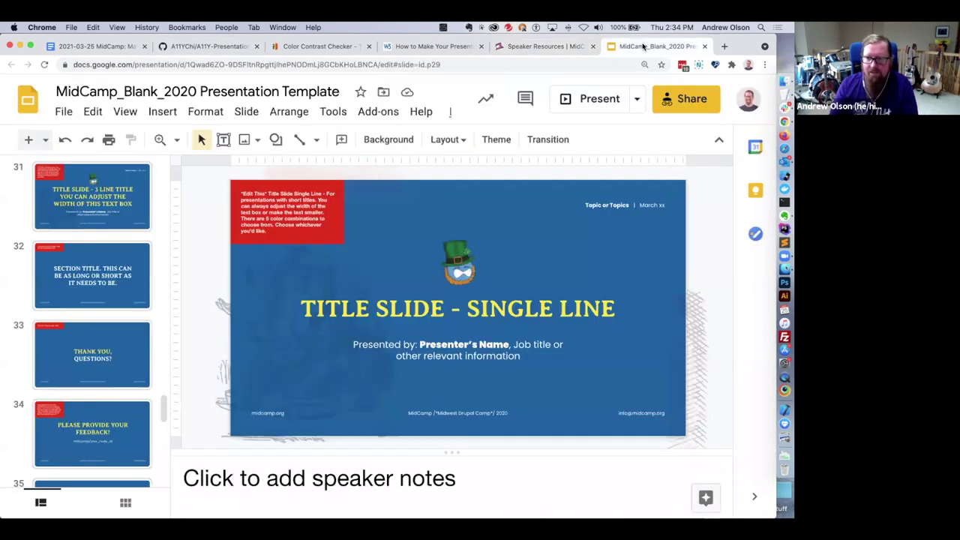
{"action": "left_click", "coordinate": [518, 46]}
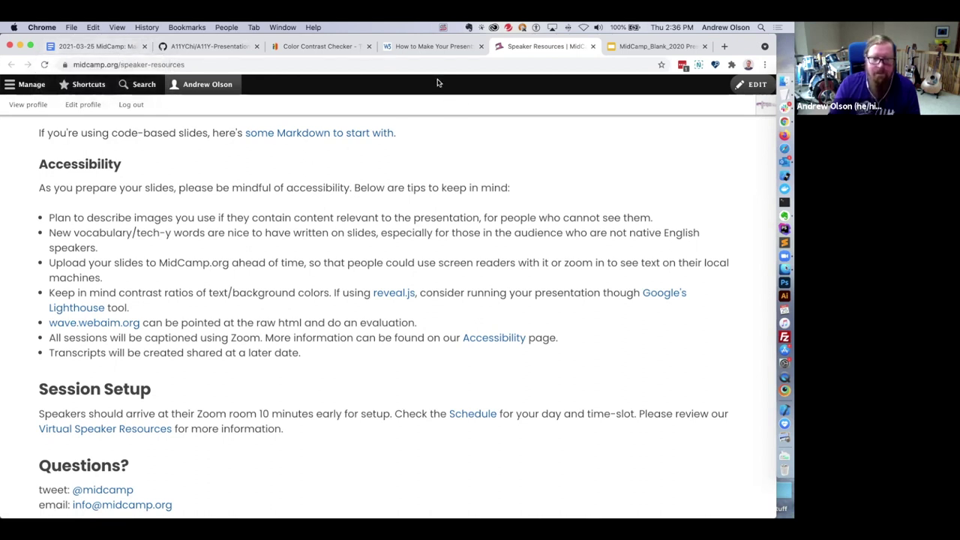
Step: Bring up the shared notes doc at the four template feedback bullets above Links and Resources
{"action": "left_click", "coordinate": [135, 46]}
{"action": "scroll", "coordinate": [278, 230], "scroll_direction": "down", "scroll_amount": 10}
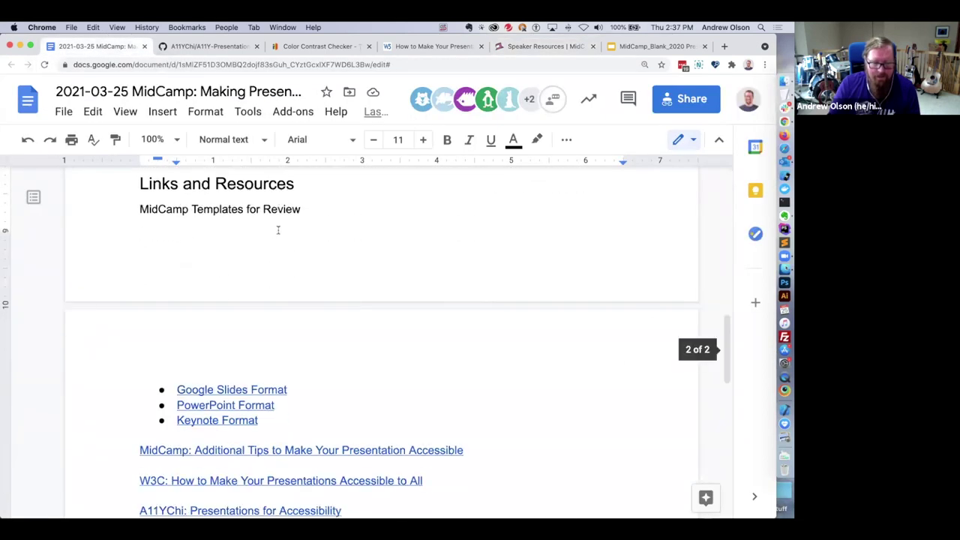
{"action": "scroll", "coordinate": [277, 231], "scroll_direction": "up", "scroll_amount": 10}
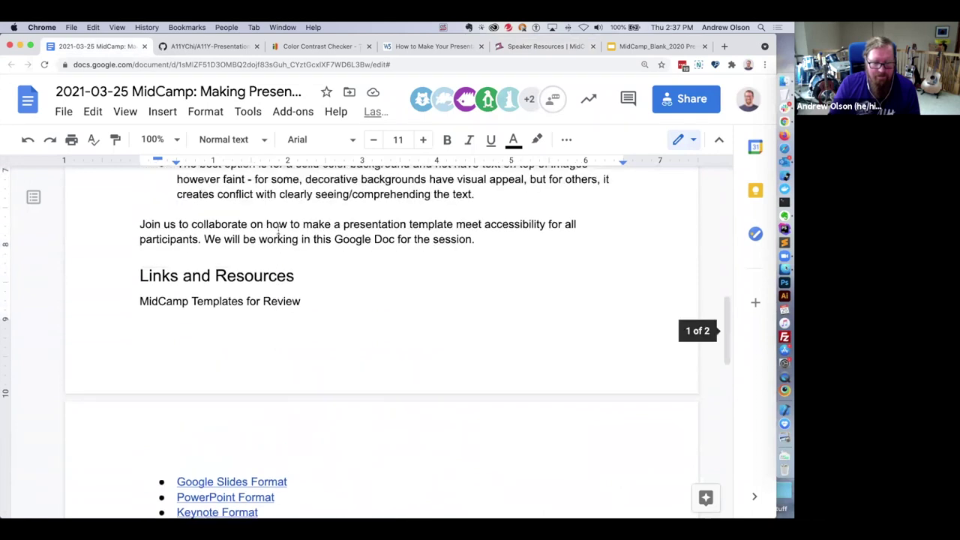
{"action": "scroll", "coordinate": [278, 230], "scroll_direction": "up", "scroll_amount": 2}
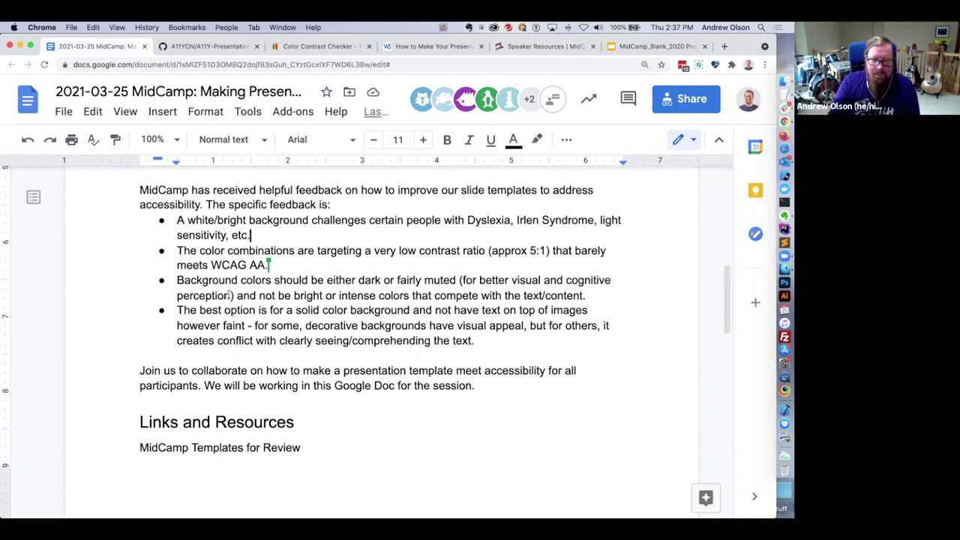
Step: Show the template's pink single-line title slide, slide 36
{"action": "left_click", "coordinate": [652, 45]}
{"action": "scroll", "coordinate": [96, 243], "scroll_direction": "down", "scroll_amount": 3}
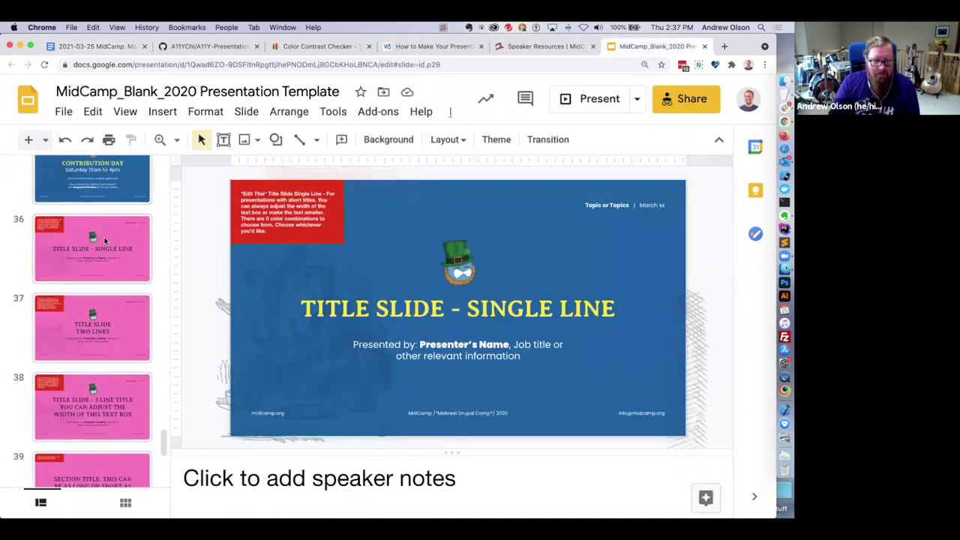
{"action": "left_click", "coordinate": [105, 240]}
Step: Show the blue 'Title Slide - 3 Line Title' layout at slide 31
{"action": "scroll", "coordinate": [105, 241], "scroll_direction": "down", "scroll_amount": 1}
{"action": "scroll", "coordinate": [105, 241], "scroll_direction": "down", "scroll_amount": 3}
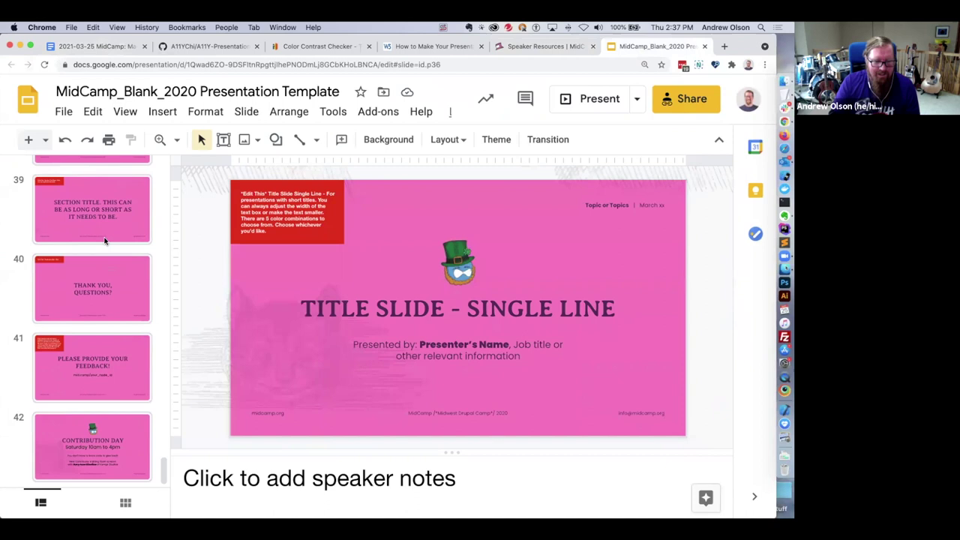
{"action": "scroll", "coordinate": [105, 241], "scroll_direction": "up", "scroll_amount": 7}
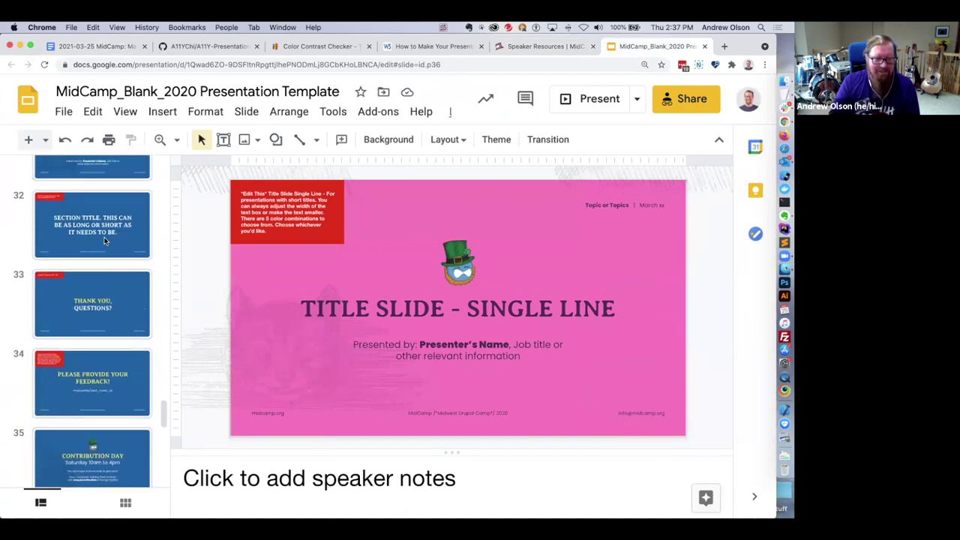
{"action": "scroll", "coordinate": [105, 241], "scroll_direction": "up", "scroll_amount": 1}
{"action": "left_click", "coordinate": [120, 222]}
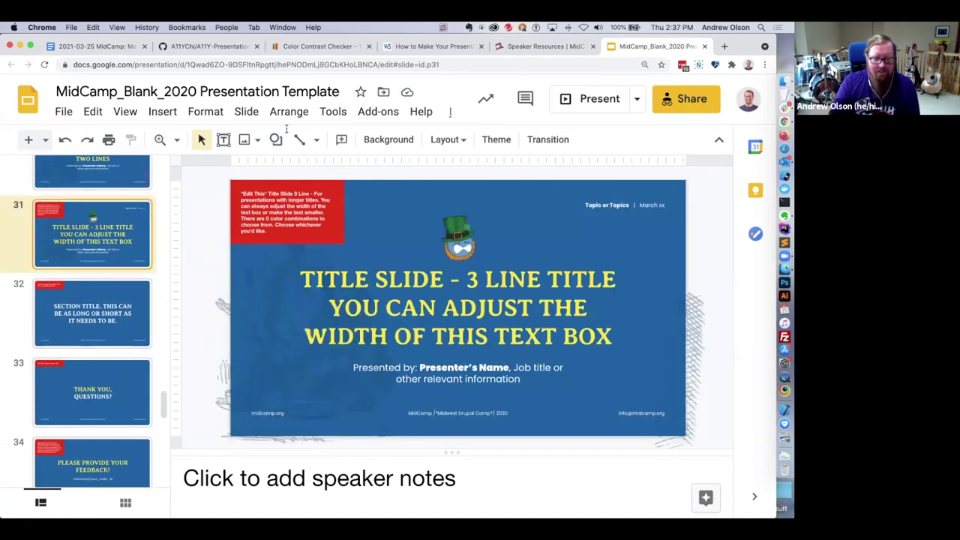
{"action": "left_click", "coordinate": [110, 46]}
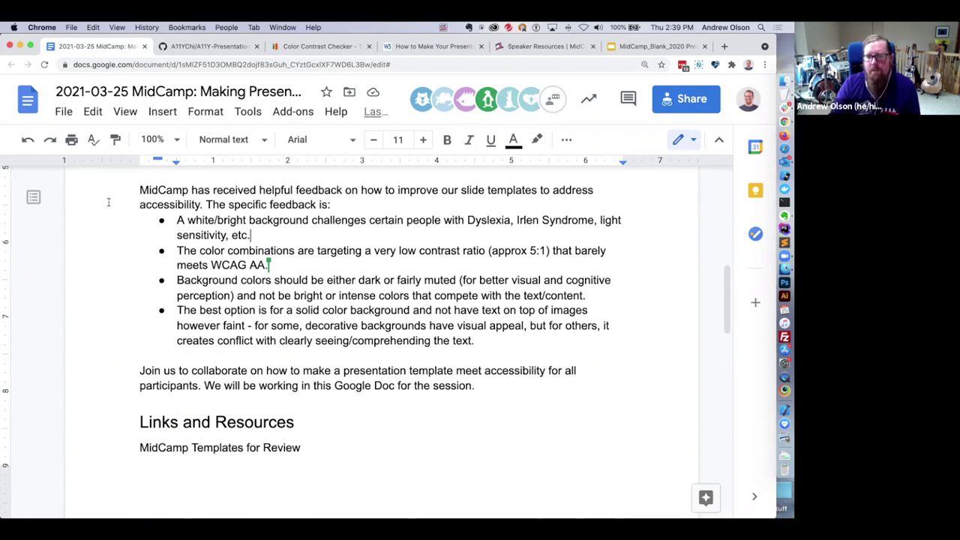
Step: Scroll to the last feedback bullet, which favours solid color backgrounds without text over images
{"action": "scroll", "coordinate": [114, 207], "scroll_direction": "down", "scroll_amount": 2}
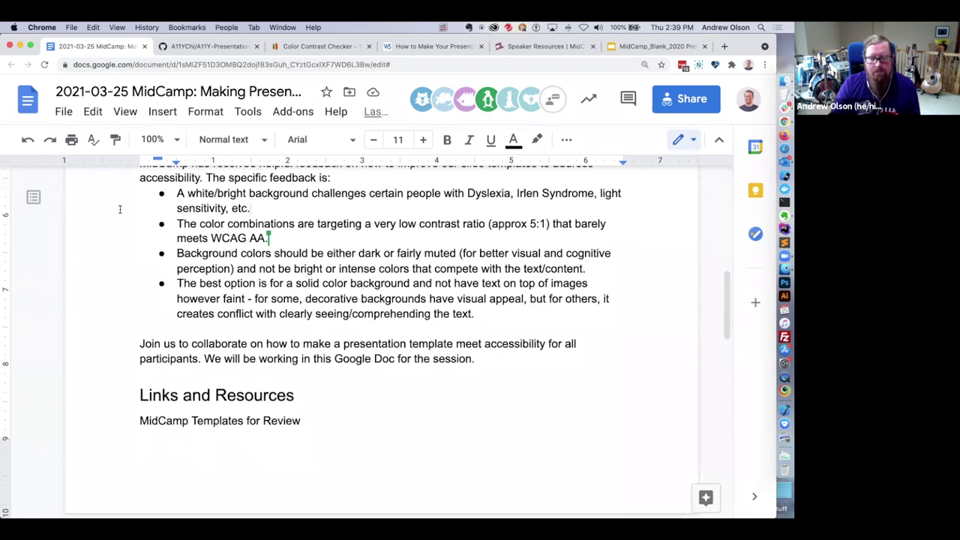
{"action": "scroll", "coordinate": [120, 209], "scroll_direction": "down", "scroll_amount": 2}
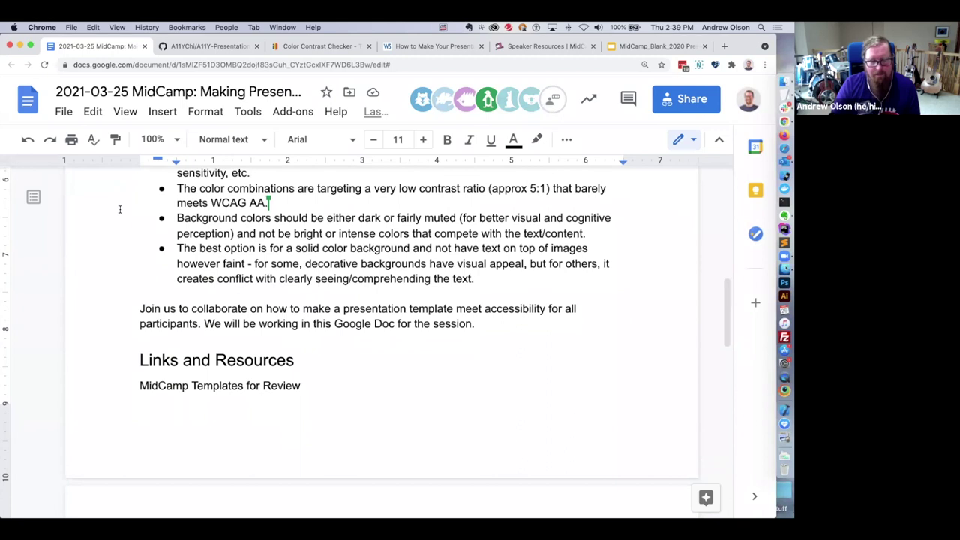
{"action": "scroll", "coordinate": [119, 209], "scroll_direction": "up", "scroll_amount": 3}
{"action": "scroll", "coordinate": [119, 209], "scroll_direction": "up", "scroll_amount": 3}
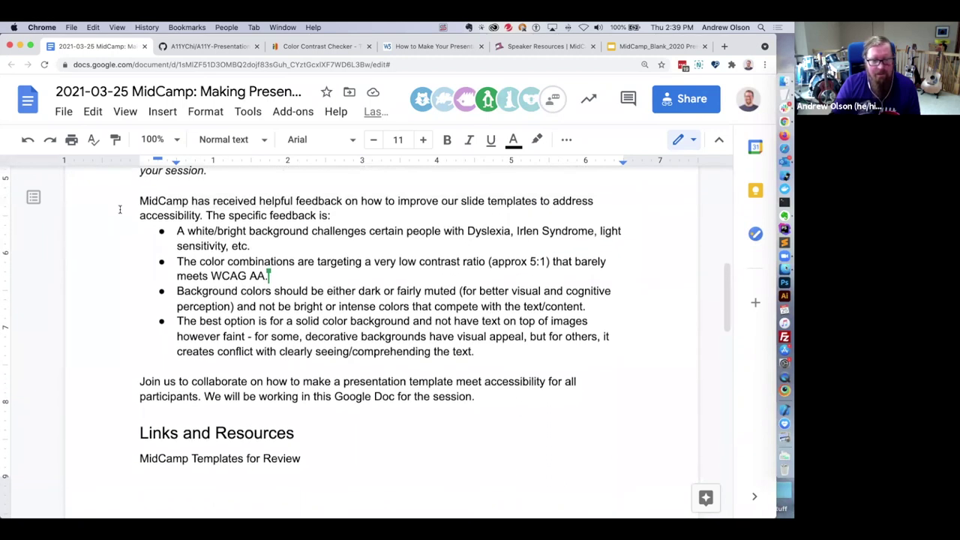
{"action": "scroll", "coordinate": [119, 210], "scroll_direction": "down", "scroll_amount": 3}
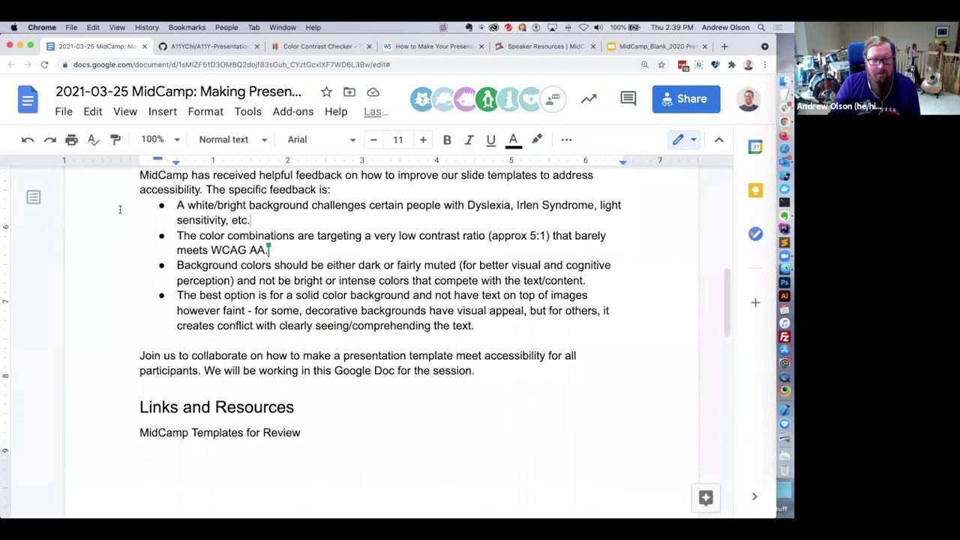
Step: Bring the MidCamp_Blank_2020 template forward, scrolling the filmstrip up to slide 31
{"action": "left_click", "coordinate": [630, 49]}
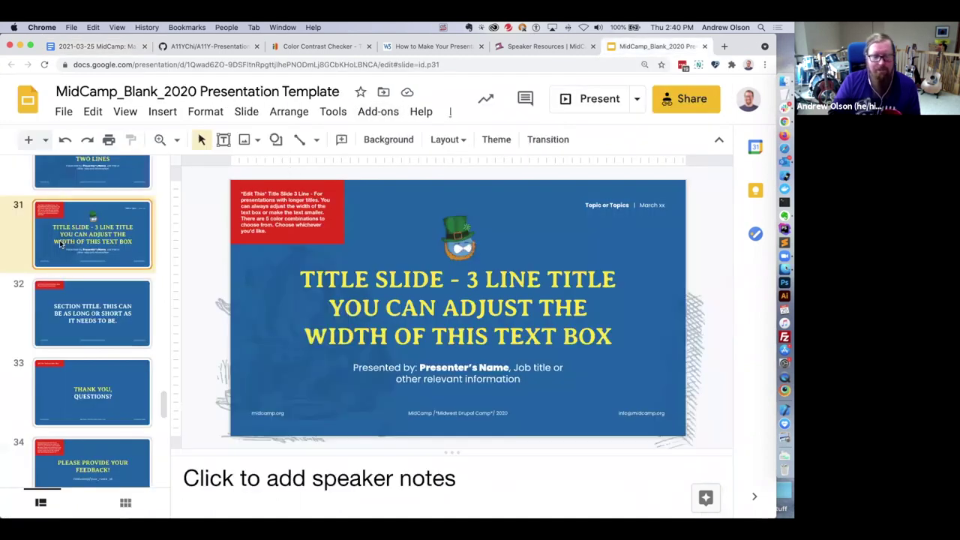
{"action": "scroll", "coordinate": [90, 247], "scroll_direction": "up", "scroll_amount": 1}
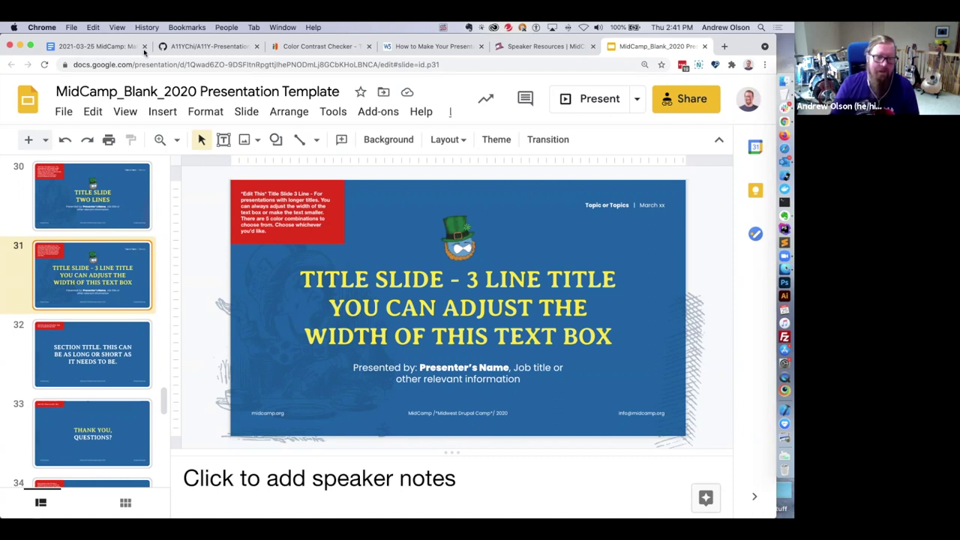
Step: Show the notes' Discussion section: Topic 1 notes, Topic 2 case study and Open Discussion
{"action": "left_click", "coordinate": [101, 47]}
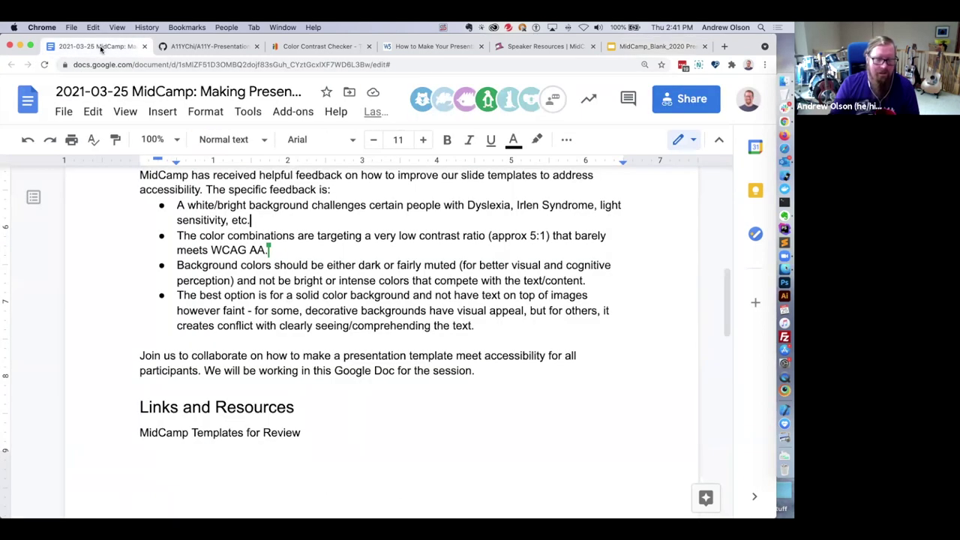
{"action": "scroll", "coordinate": [193, 264], "scroll_direction": "down", "scroll_amount": 10}
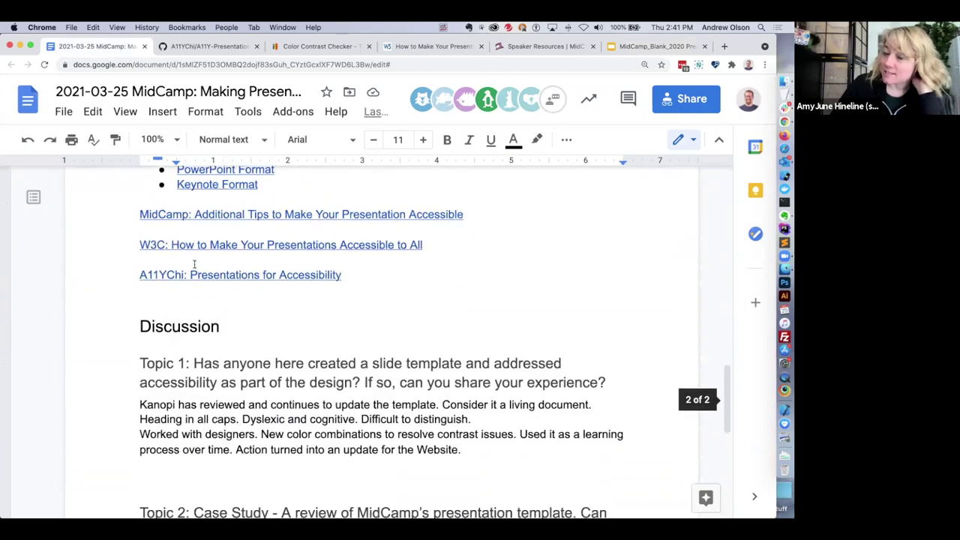
{"action": "scroll", "coordinate": [194, 264], "scroll_direction": "down", "scroll_amount": 4}
{"action": "scroll", "coordinate": [124, 282], "scroll_direction": "up", "scroll_amount": 1}
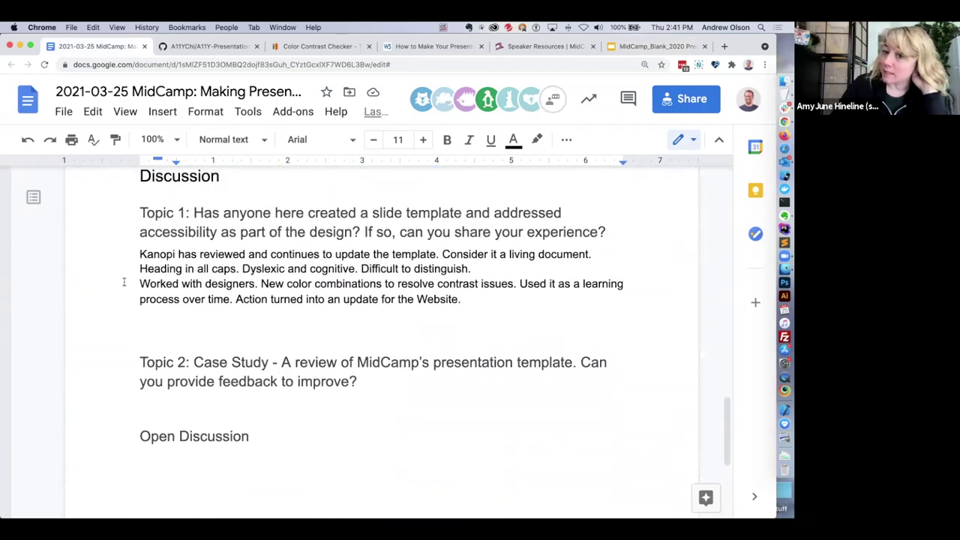
{"action": "scroll", "coordinate": [124, 282], "scroll_direction": "up", "scroll_amount": 1}
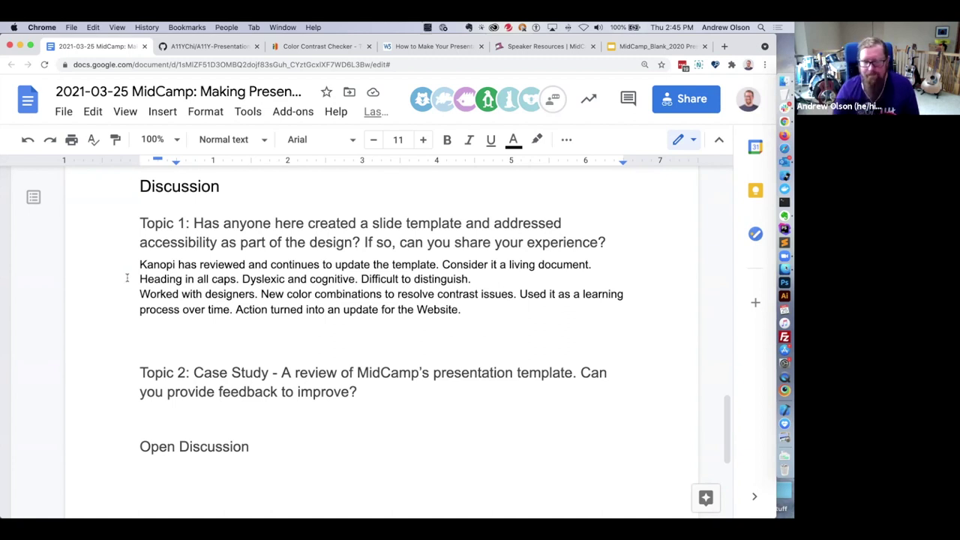
Step: Scroll the Topic 1 notes down to the point about new color combinations resolving contrast issues
{"action": "scroll", "coordinate": [179, 289], "scroll_direction": "up", "scroll_amount": 5}
{"action": "scroll", "coordinate": [179, 289], "scroll_direction": "up", "scroll_amount": 10}
{"action": "scroll", "coordinate": [179, 289], "scroll_direction": "up", "scroll_amount": 6}
{"action": "scroll", "coordinate": [178, 289], "scroll_direction": "down", "scroll_amount": 15}
{"action": "scroll", "coordinate": [178, 288], "scroll_direction": "down", "scroll_amount": 7}
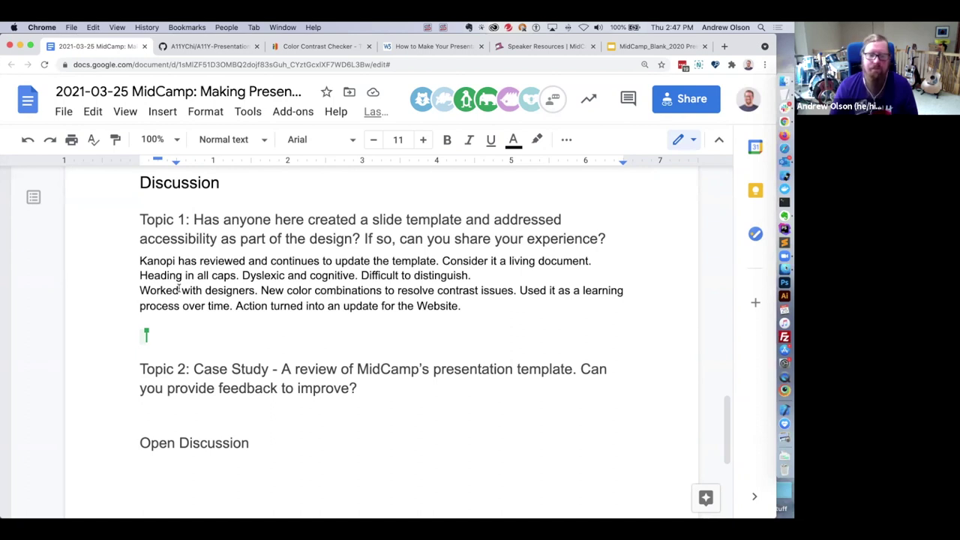
Step: Go from the A11Y-Presentations repo to the A11YChi organization page and browse its 17 repositories
{"action": "left_click", "coordinate": [208, 47]}
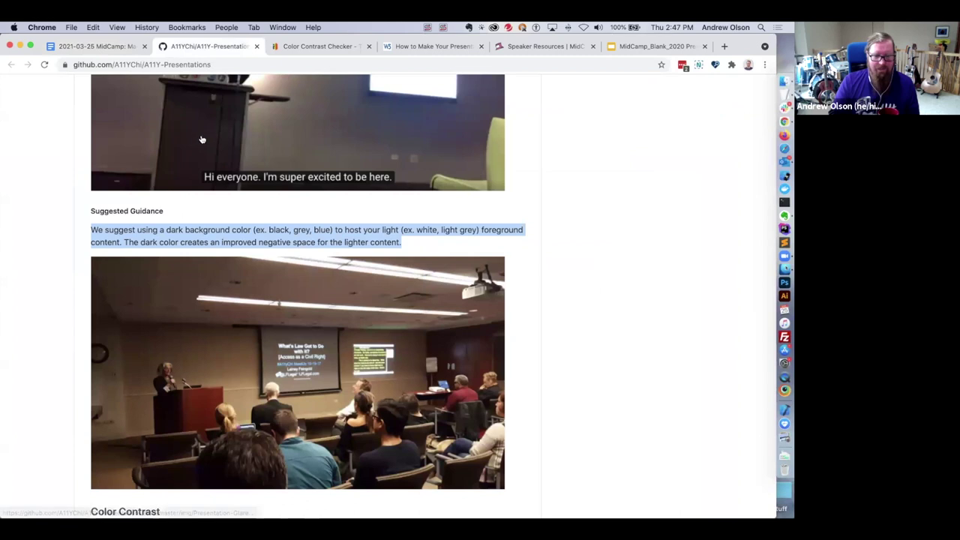
{"action": "left_click", "coordinate": [516, 243]}
{"action": "scroll", "coordinate": [516, 244], "scroll_direction": "up", "scroll_amount": 20}
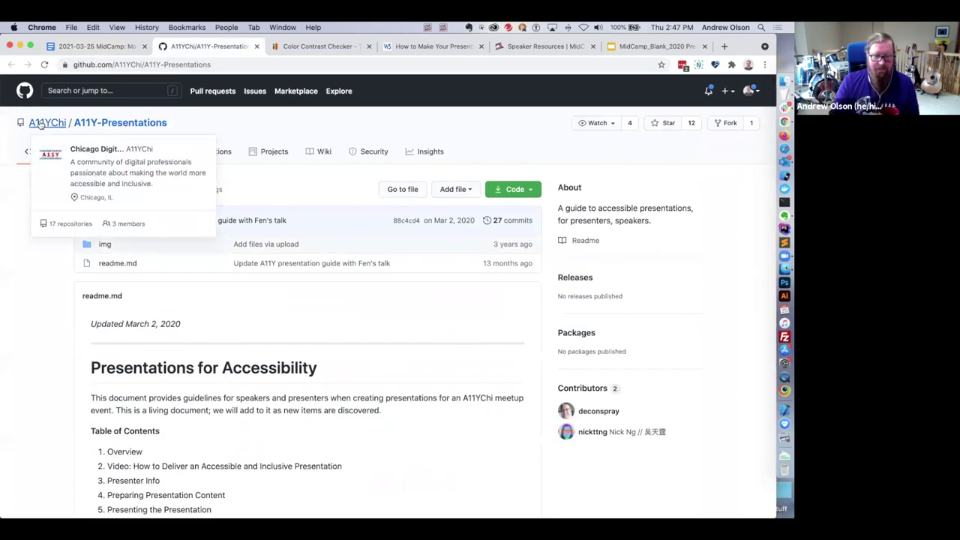
{"action": "left_click", "coordinate": [46, 125]}
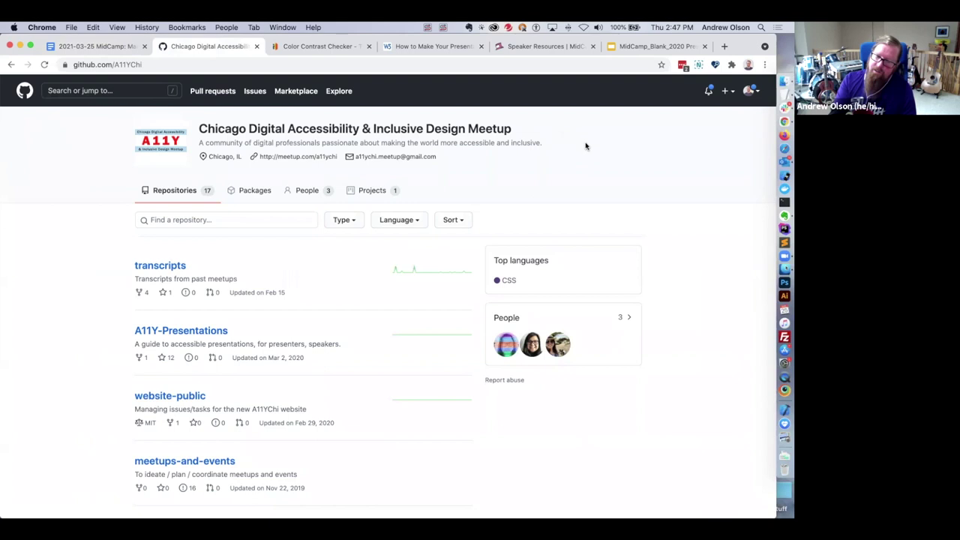
{"action": "scroll", "coordinate": [132, 186], "scroll_direction": "down", "scroll_amount": 5}
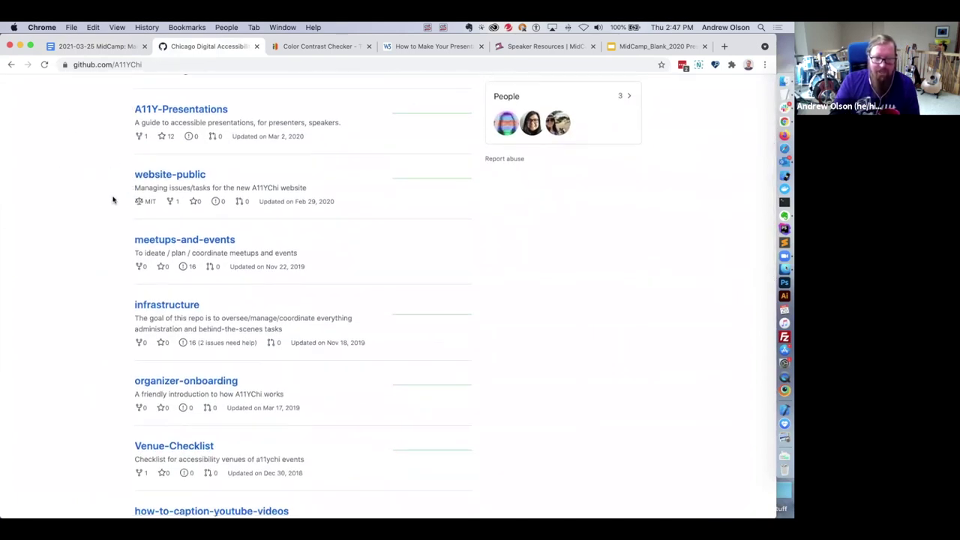
{"action": "scroll", "coordinate": [113, 200], "scroll_direction": "up", "scroll_amount": 2}
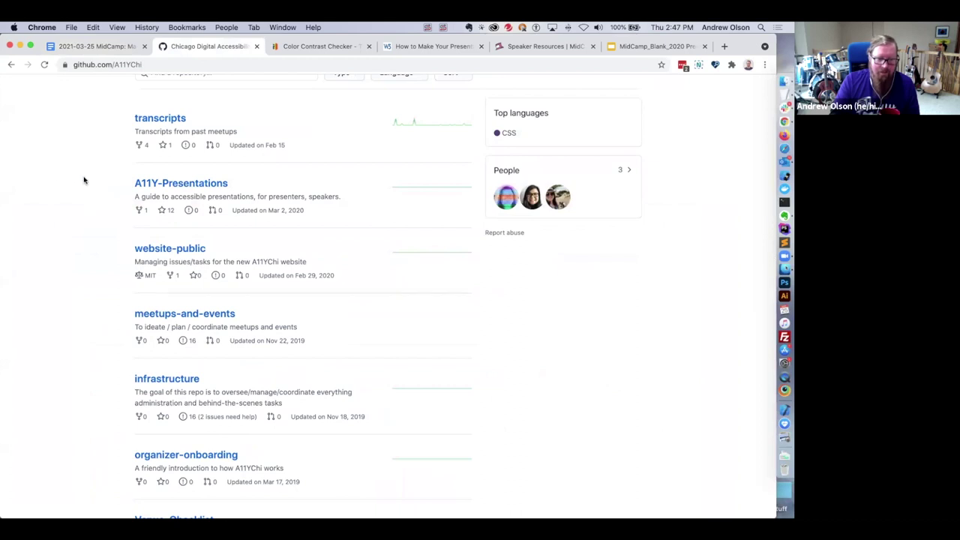
{"action": "scroll", "coordinate": [83, 180], "scroll_direction": "down", "scroll_amount": 8}
{"action": "scroll", "coordinate": [84, 180], "scroll_direction": "up", "scroll_amount": 1}
{"action": "scroll", "coordinate": [85, 165], "scroll_direction": "down", "scroll_amount": 3}
{"action": "left_click", "coordinate": [164, 109]}
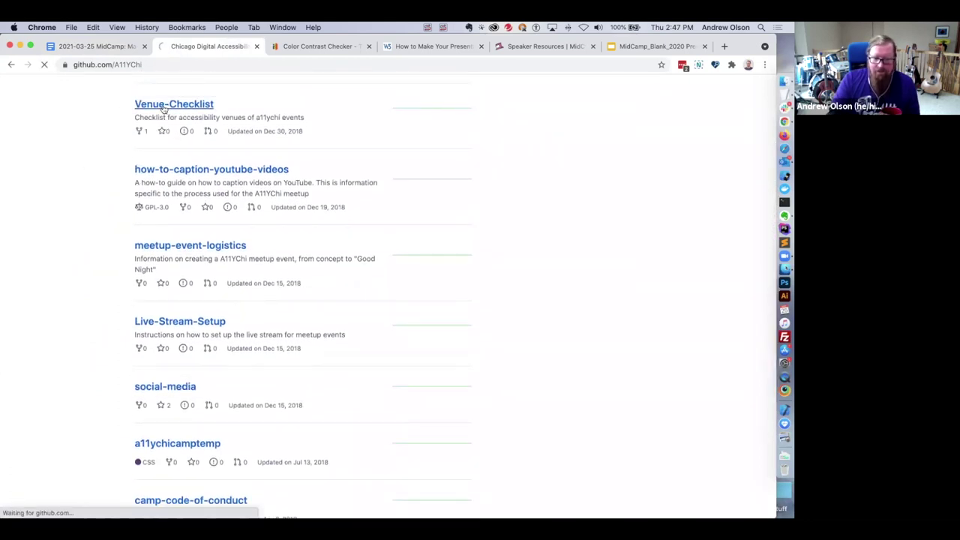
{"action": "scroll", "coordinate": [45, 197], "scroll_direction": "down", "scroll_amount": 2}
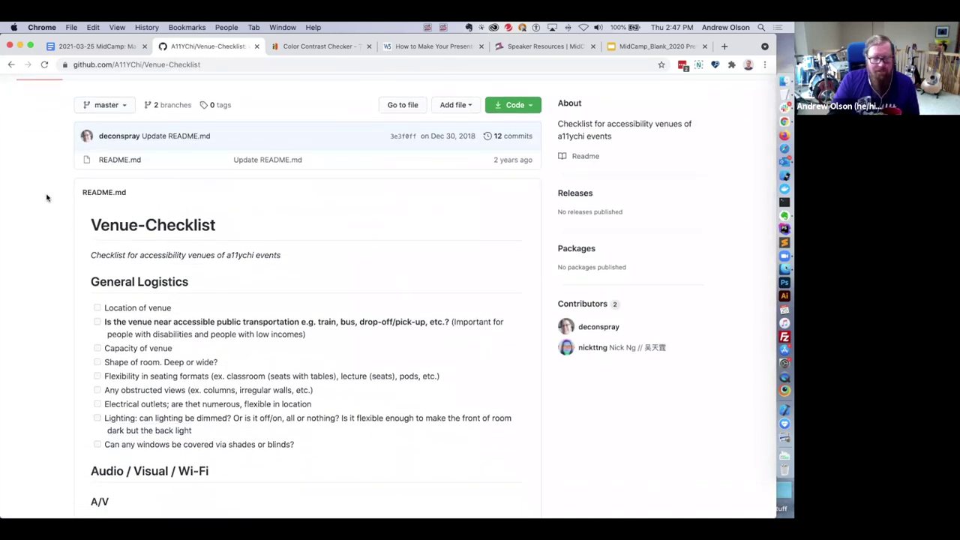
{"action": "scroll", "coordinate": [47, 197], "scroll_direction": "down", "scroll_amount": 3}
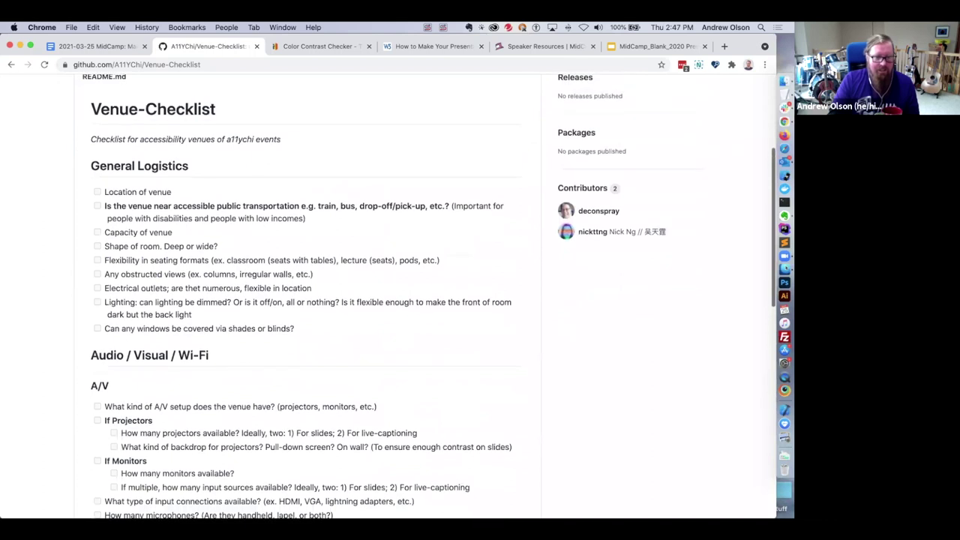
{"action": "left_click", "coordinate": [11, 66]}
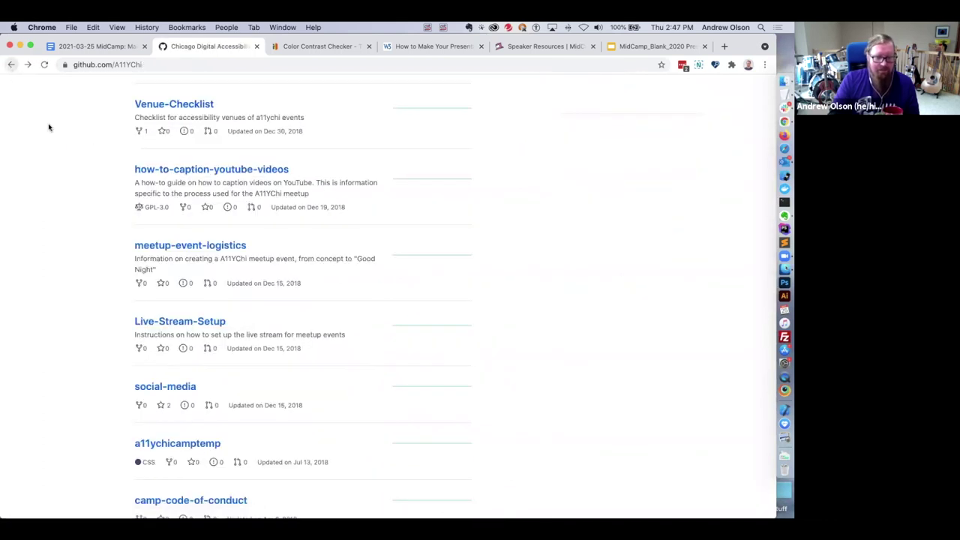
{"action": "scroll", "coordinate": [89, 159], "scroll_direction": "down", "scroll_amount": 1}
{"action": "scroll", "coordinate": [89, 159], "scroll_direction": "down", "scroll_amount": 5}
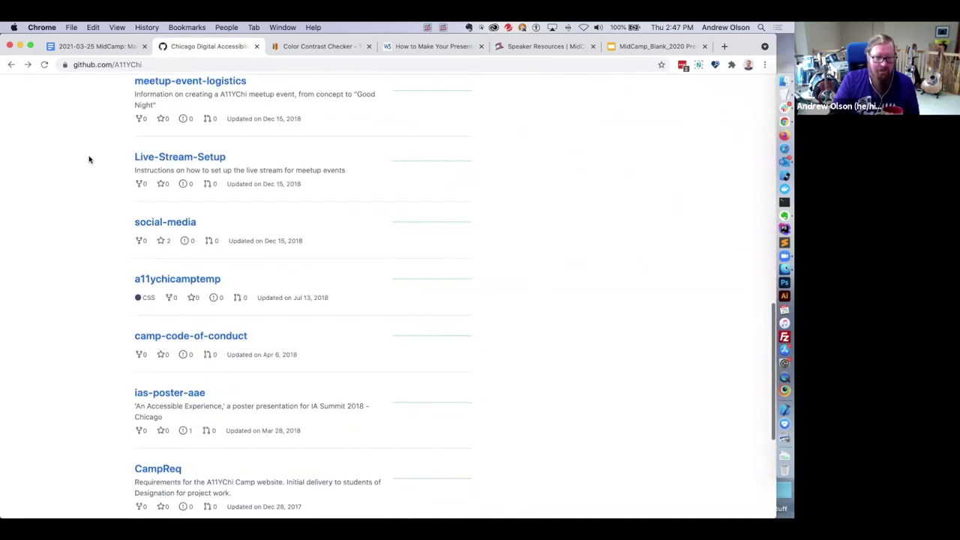
{"action": "scroll", "coordinate": [89, 159], "scroll_direction": "up", "scroll_amount": 10}
{"action": "scroll", "coordinate": [89, 159], "scroll_direction": "up", "scroll_amount": 2}
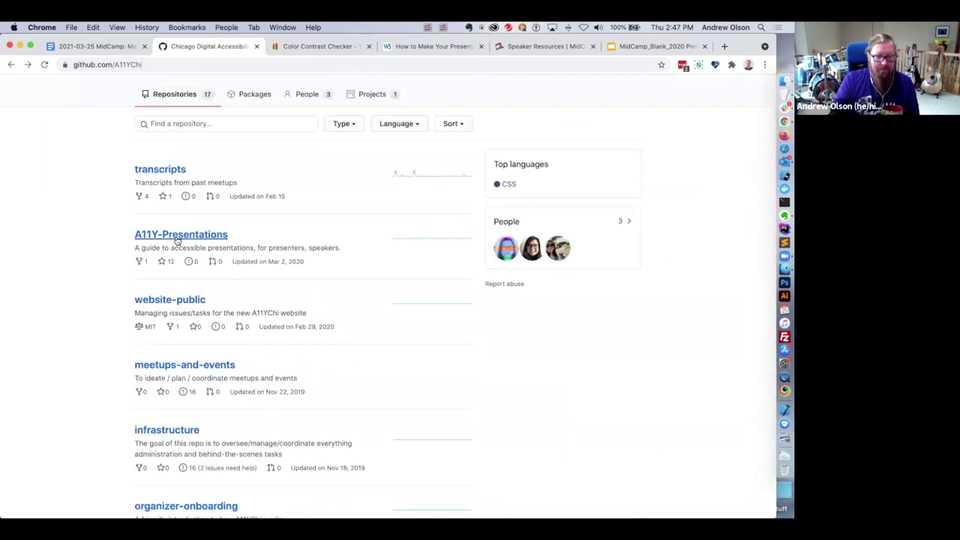
{"action": "left_click_drag", "start_coordinate": [163, 247], "coordinate": [332, 250]}
{"action": "left_click", "coordinate": [330, 249]}
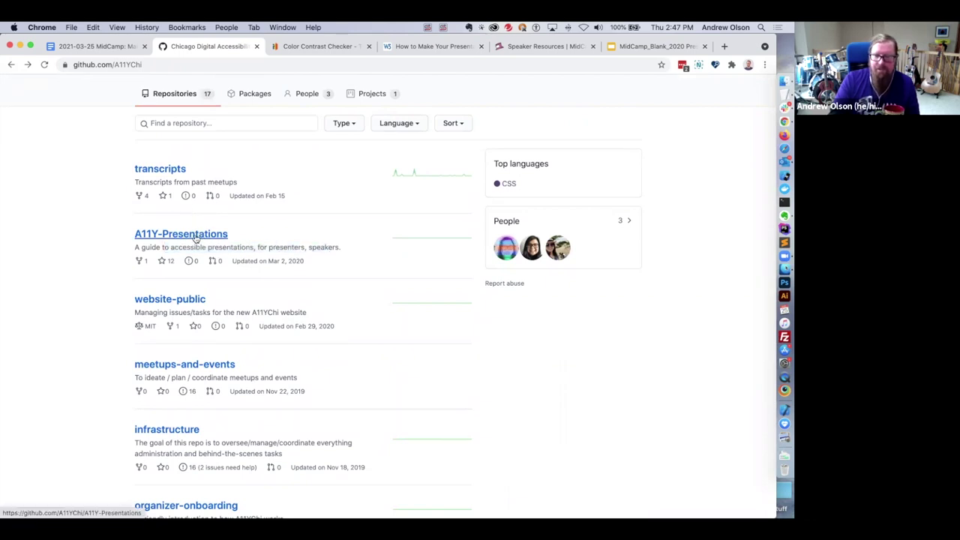